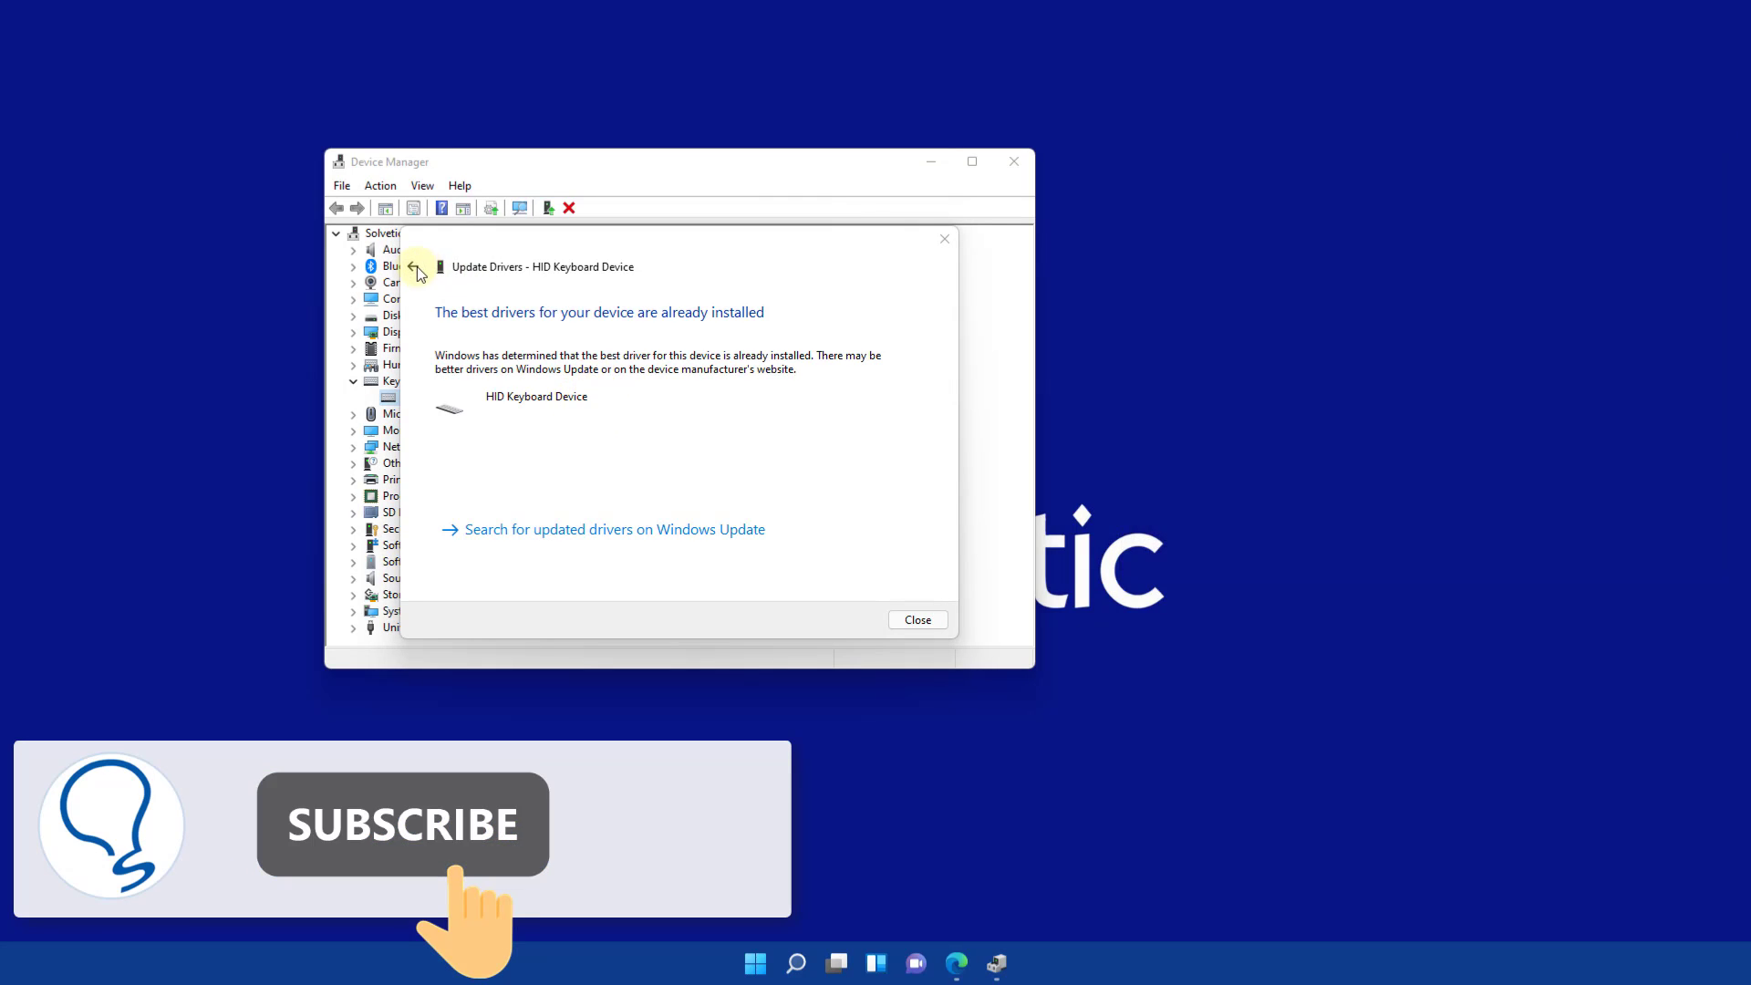
Install the HID Keyboard Device driver manually by picking it from the list of drivers available on the computer
left_click(415, 267)
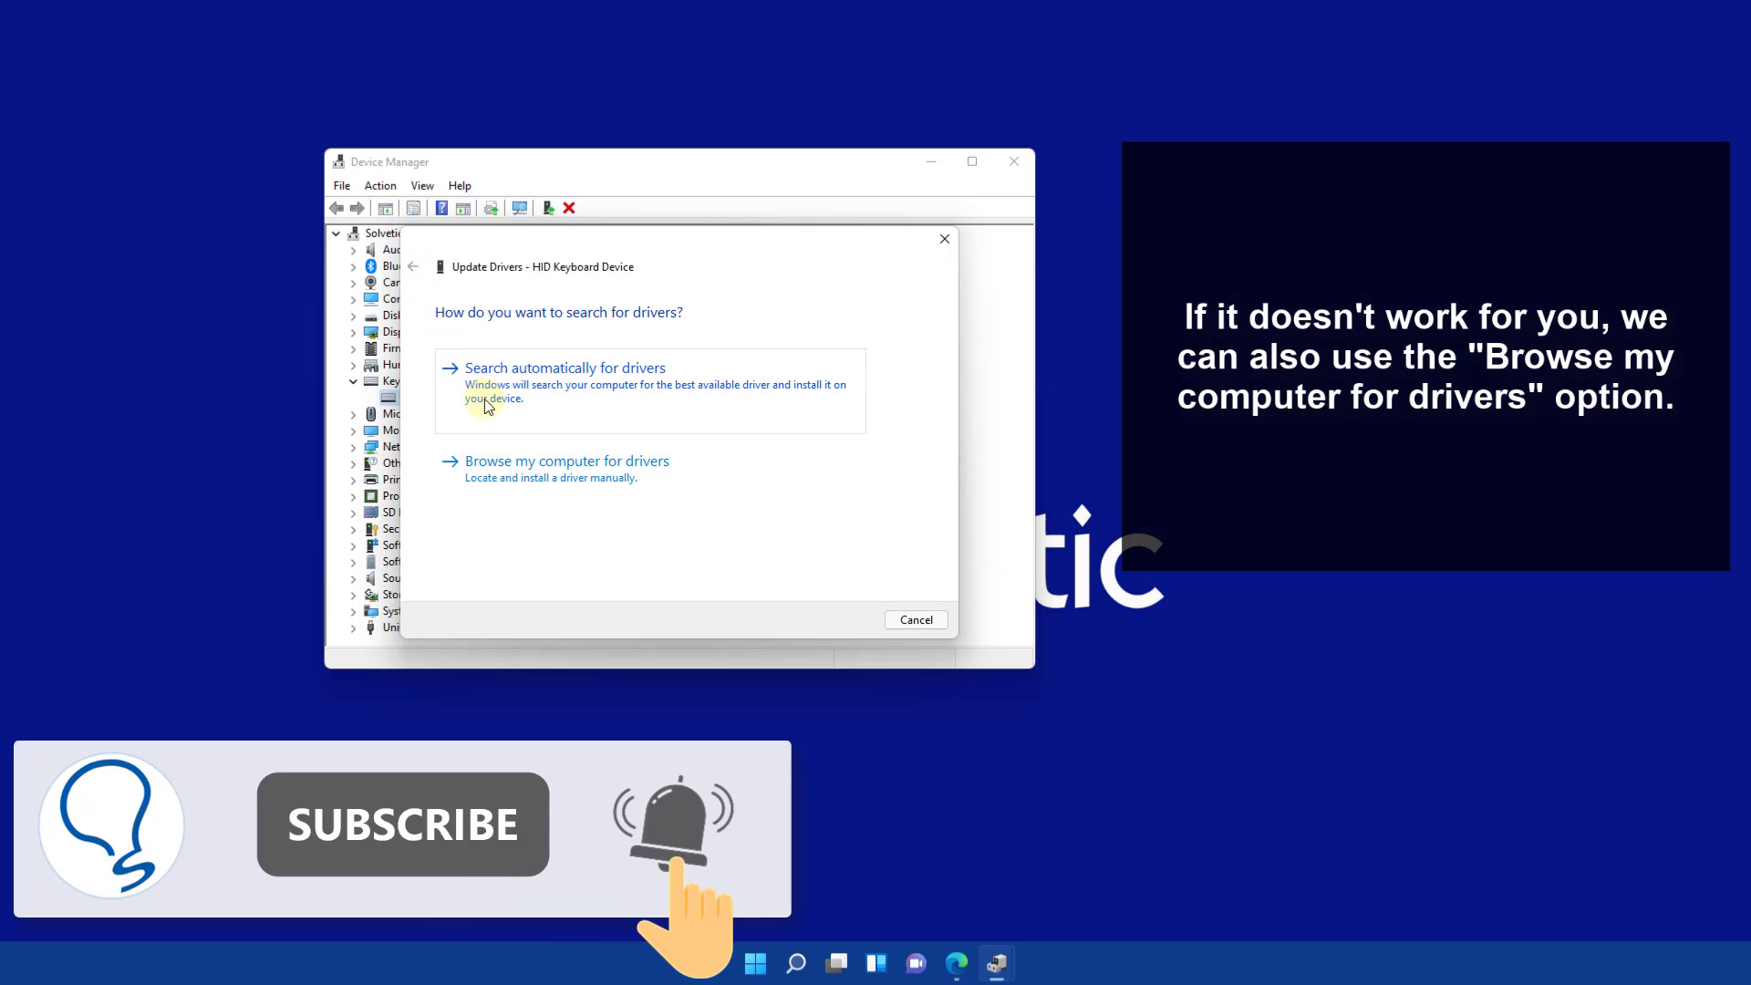
left_click(540, 468)
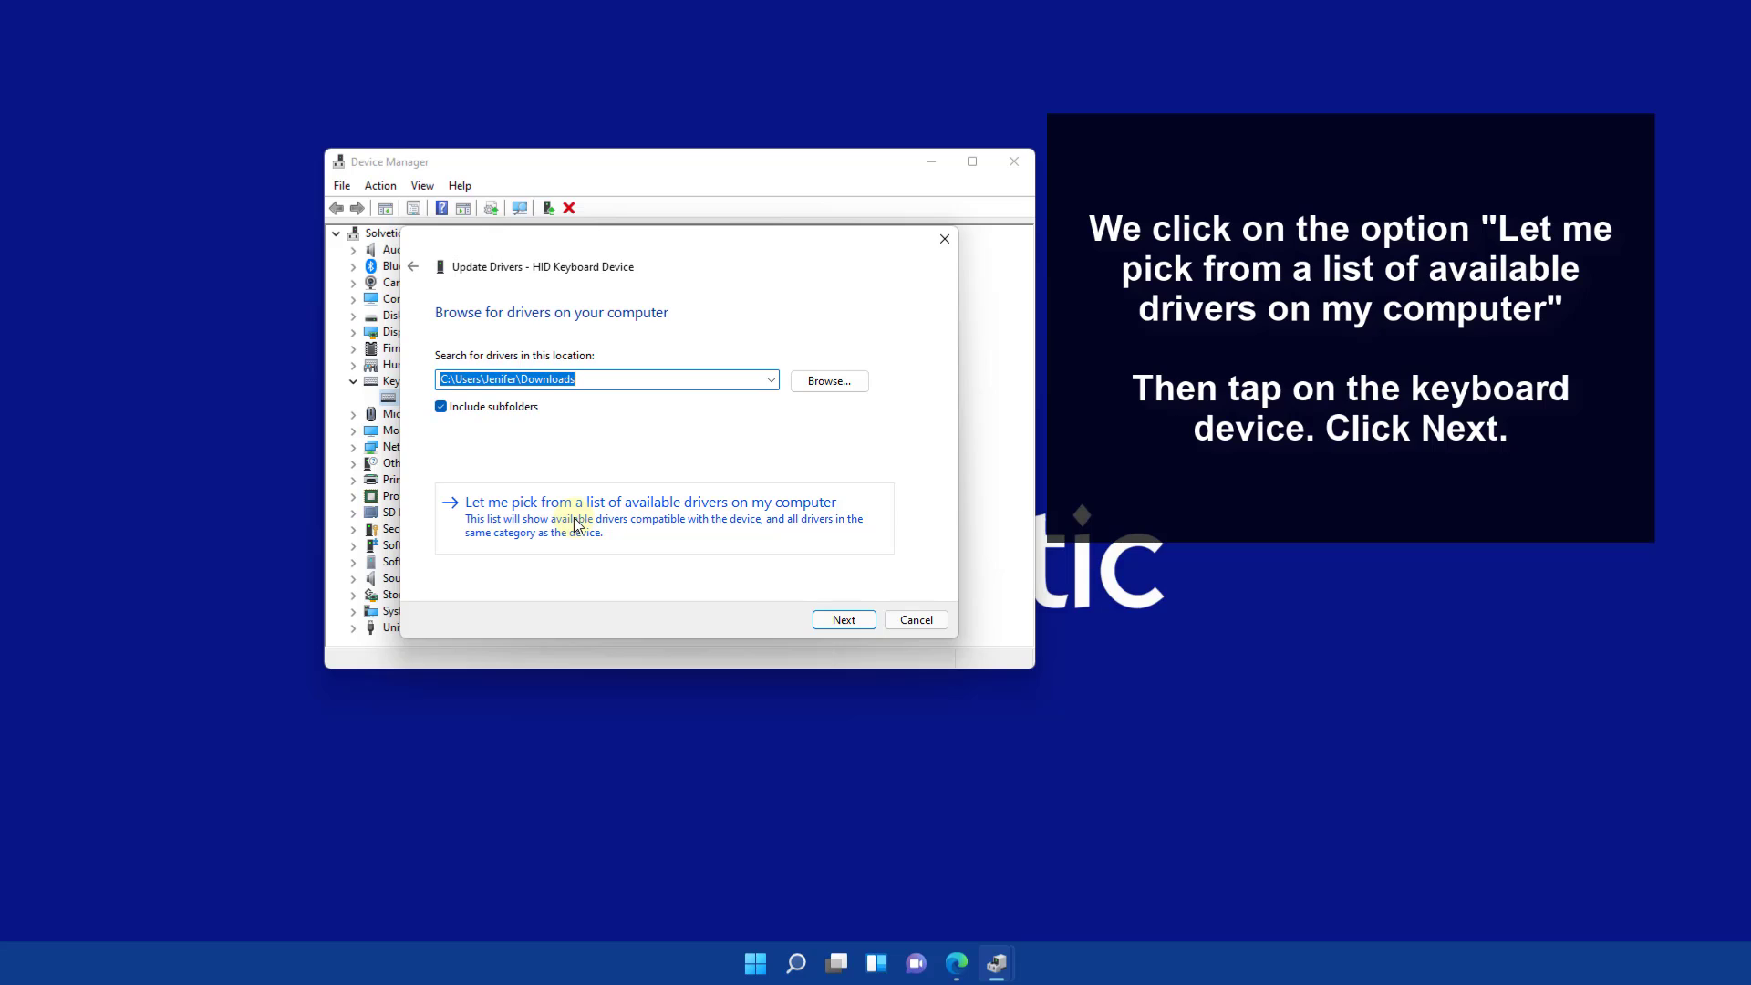
left_click(574, 524)
left_click(515, 464)
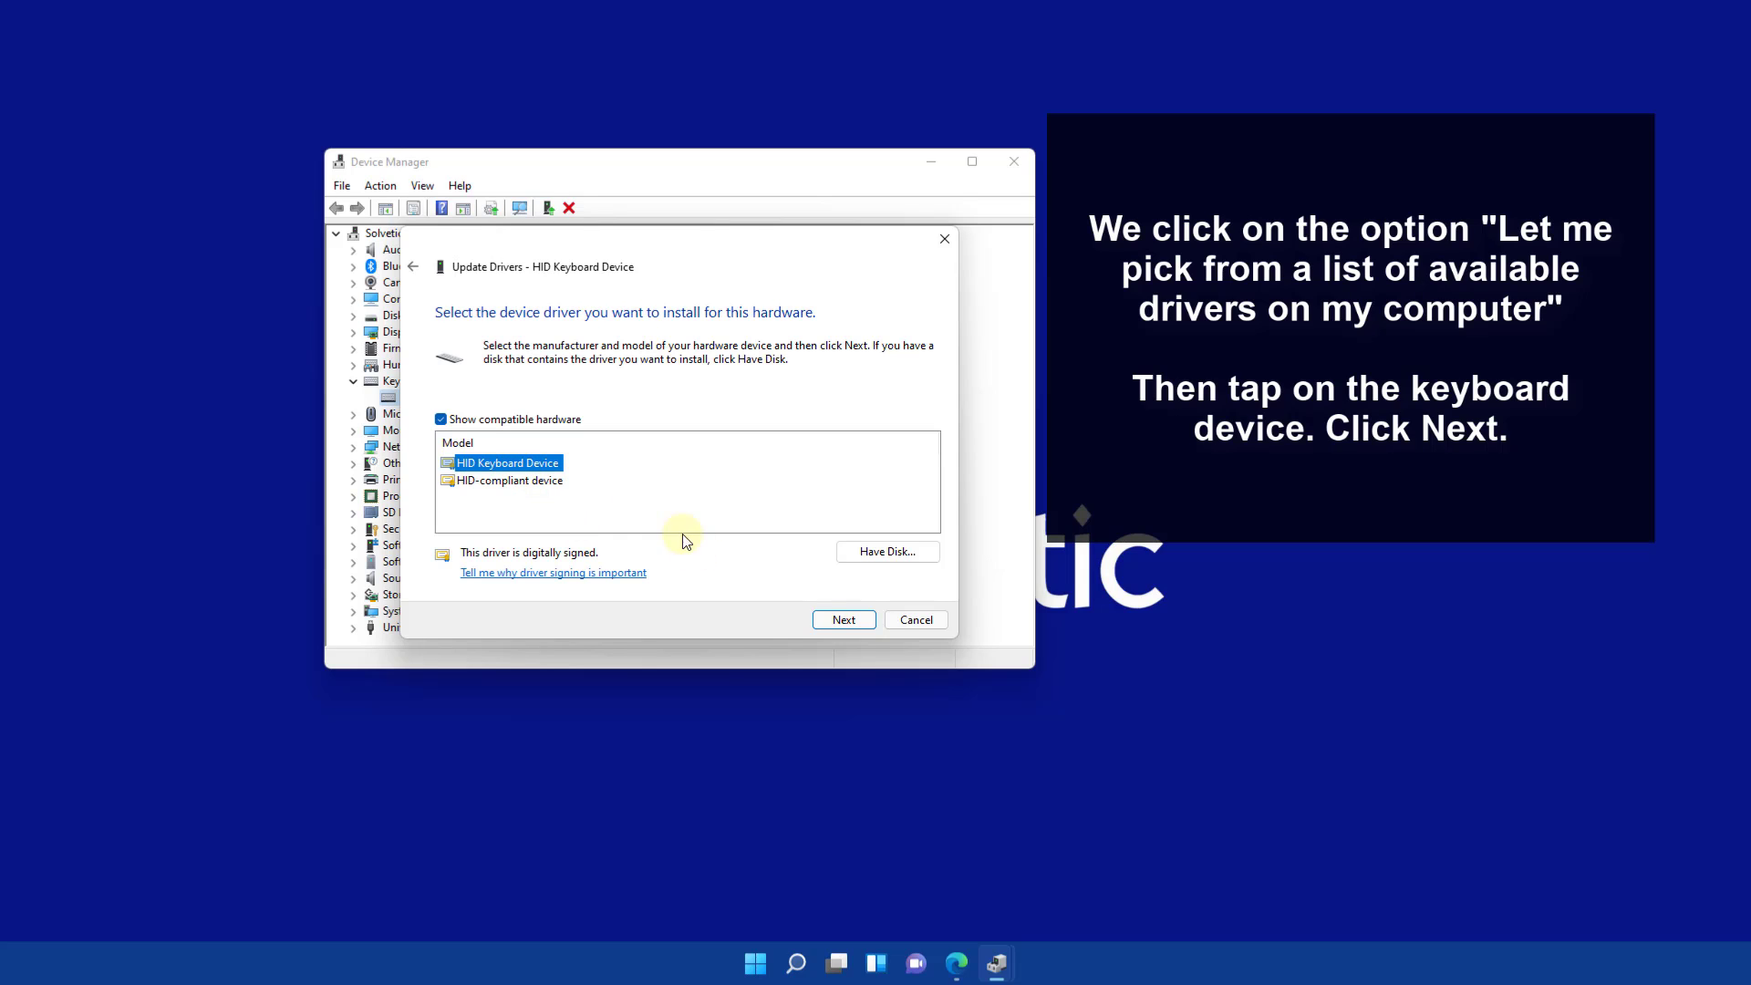
left_click(849, 620)
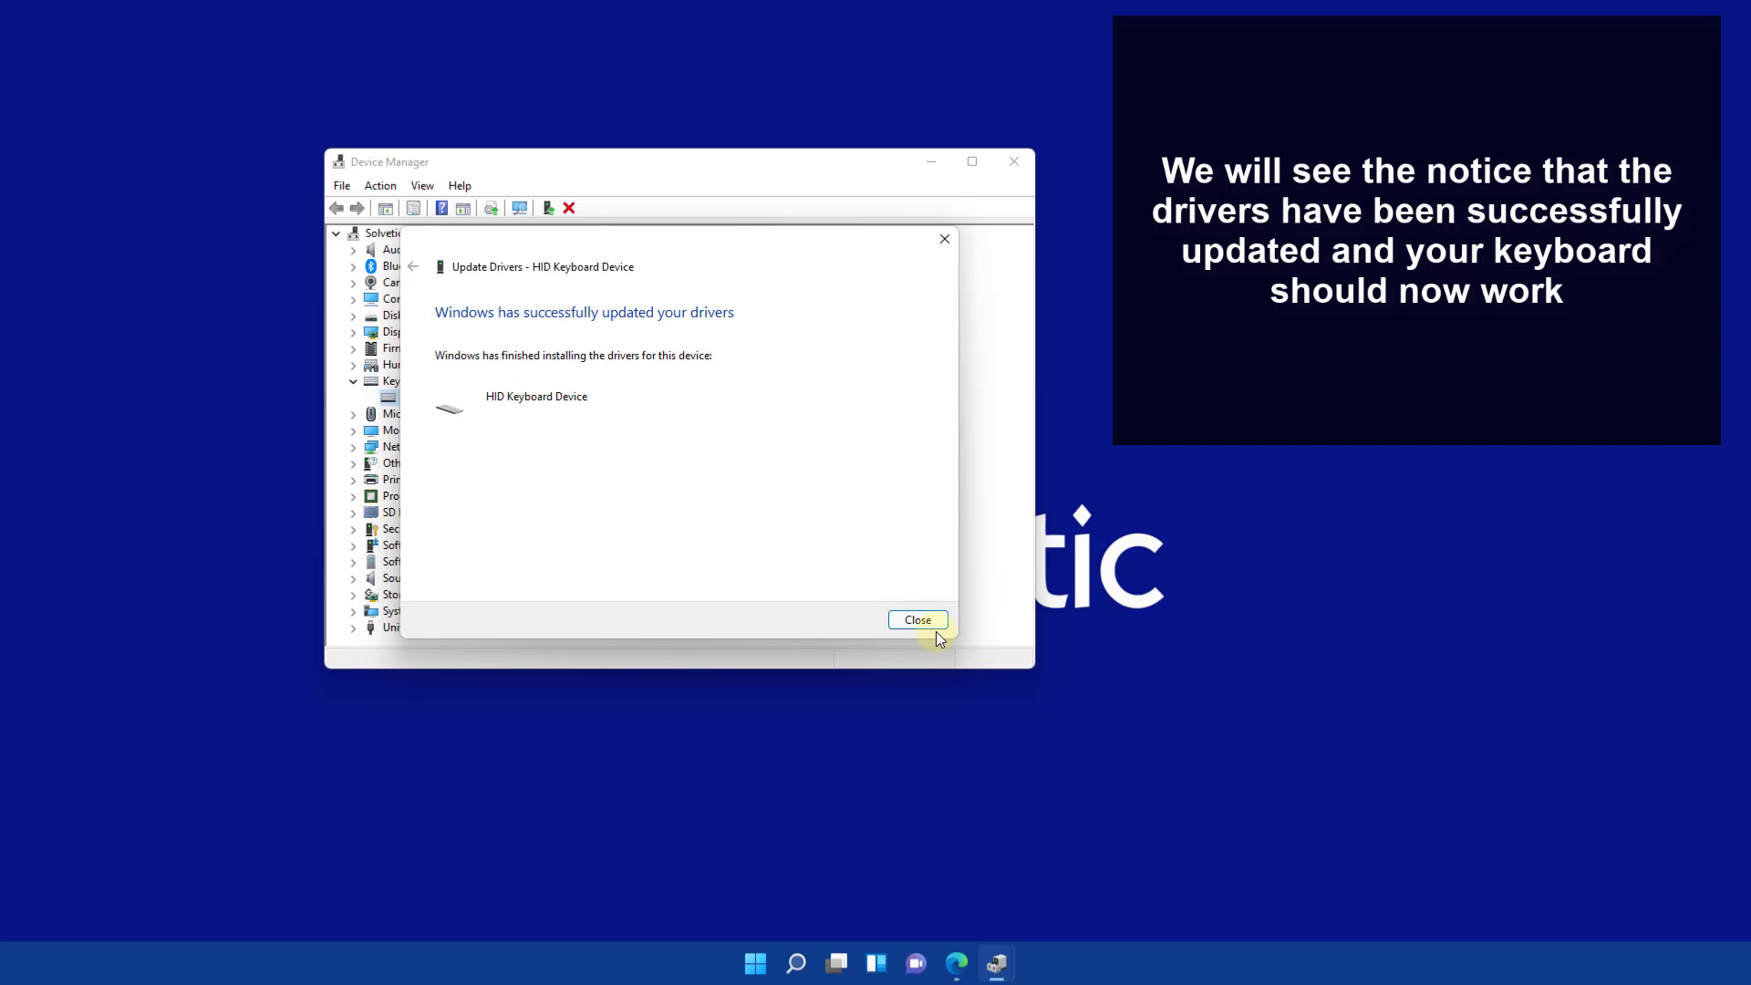
Close the driver update wizard and Device Manager
left_click(927, 622)
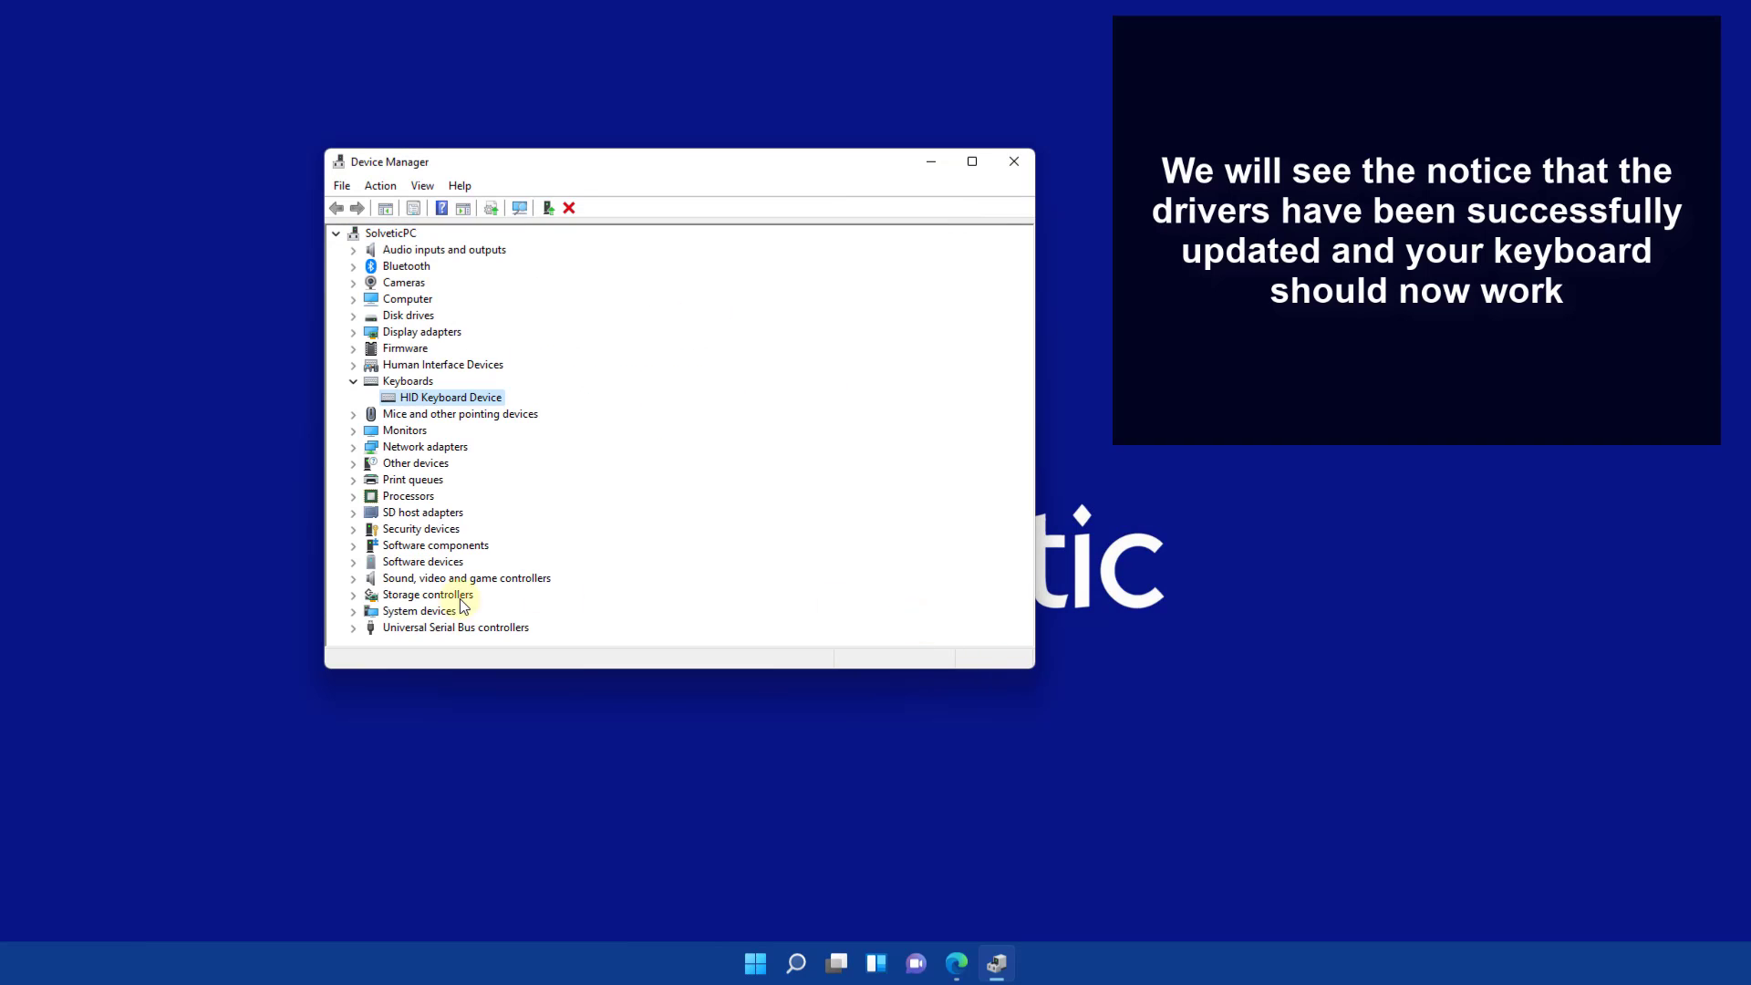
left_click(22, 572)
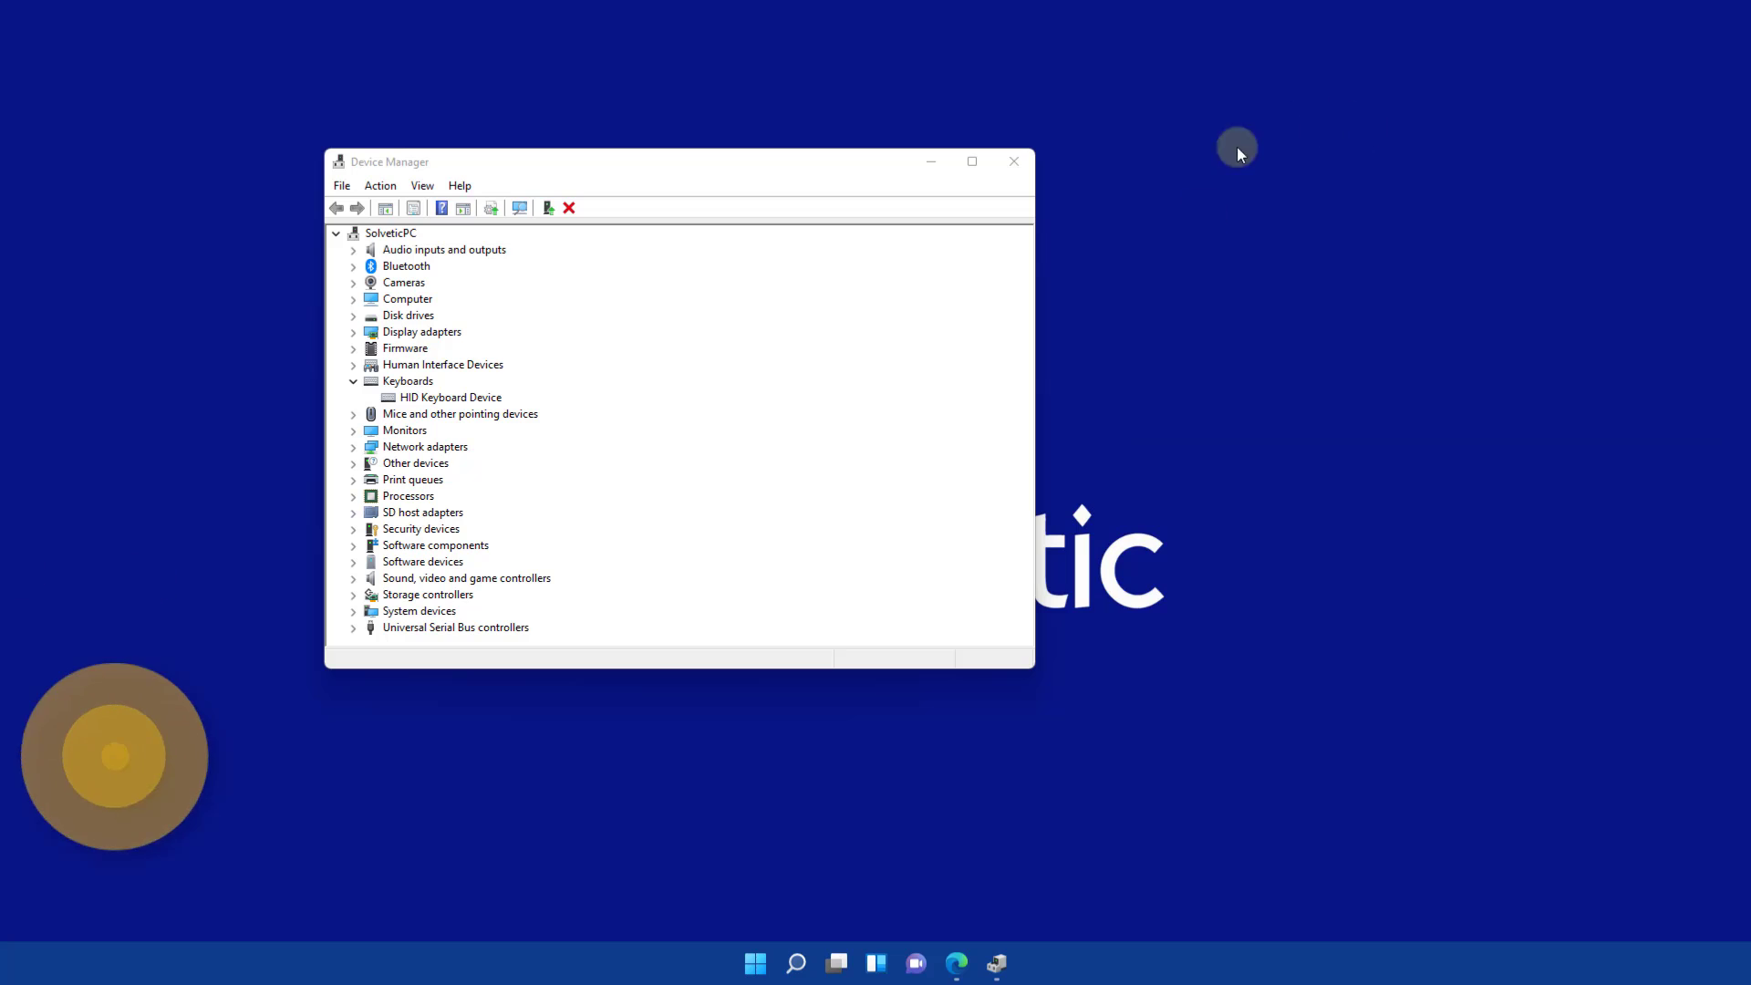
left_click(1015, 164)
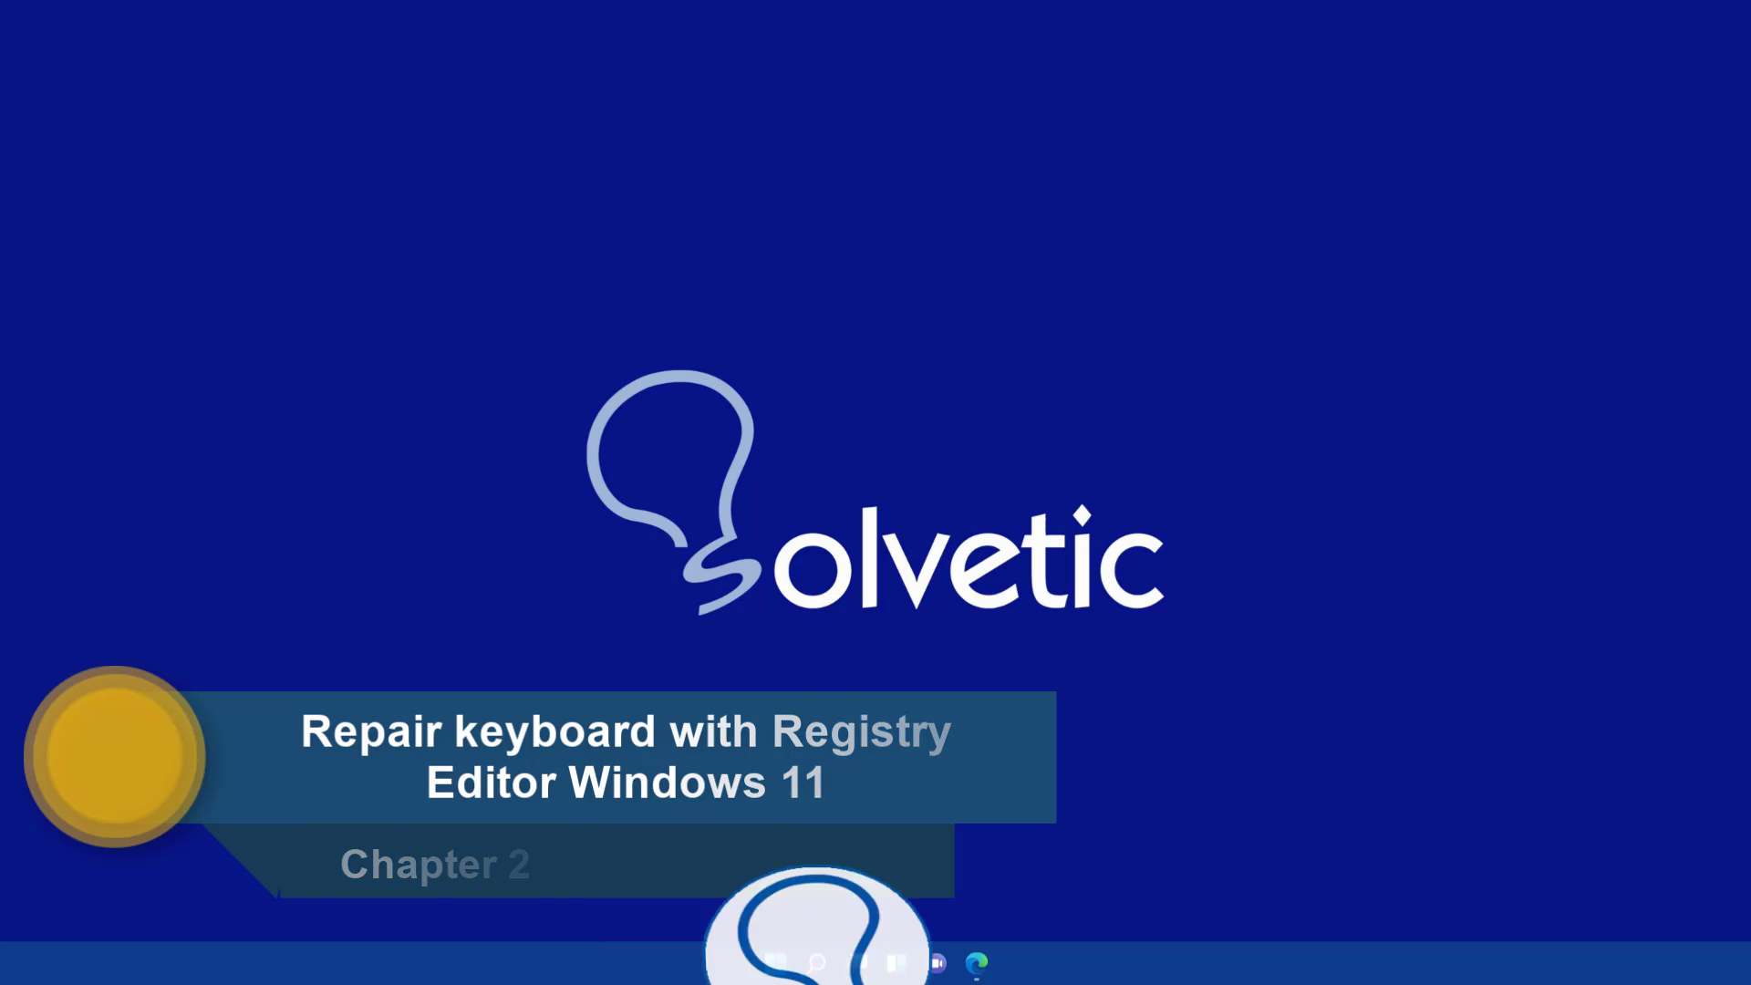
Open the On-Screen Keyboard from the Windows Ease of Access apps and move it to a free area of the desktop
left_click(776, 964)
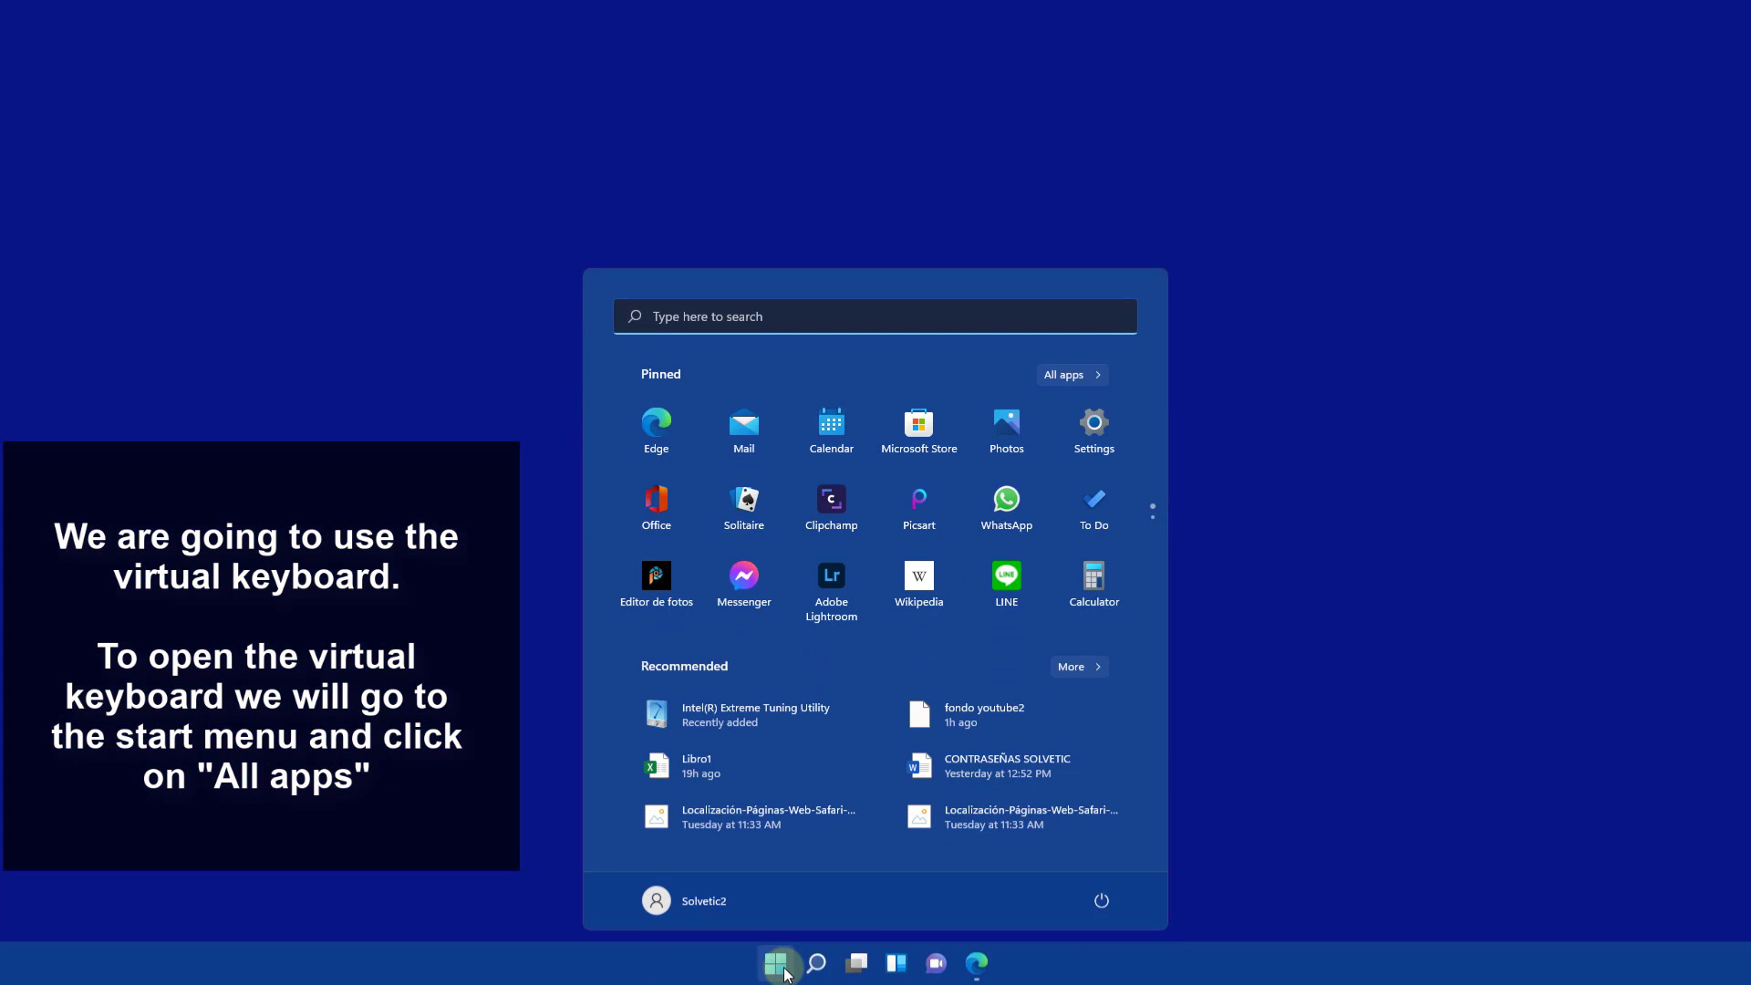
left_click(1096, 377)
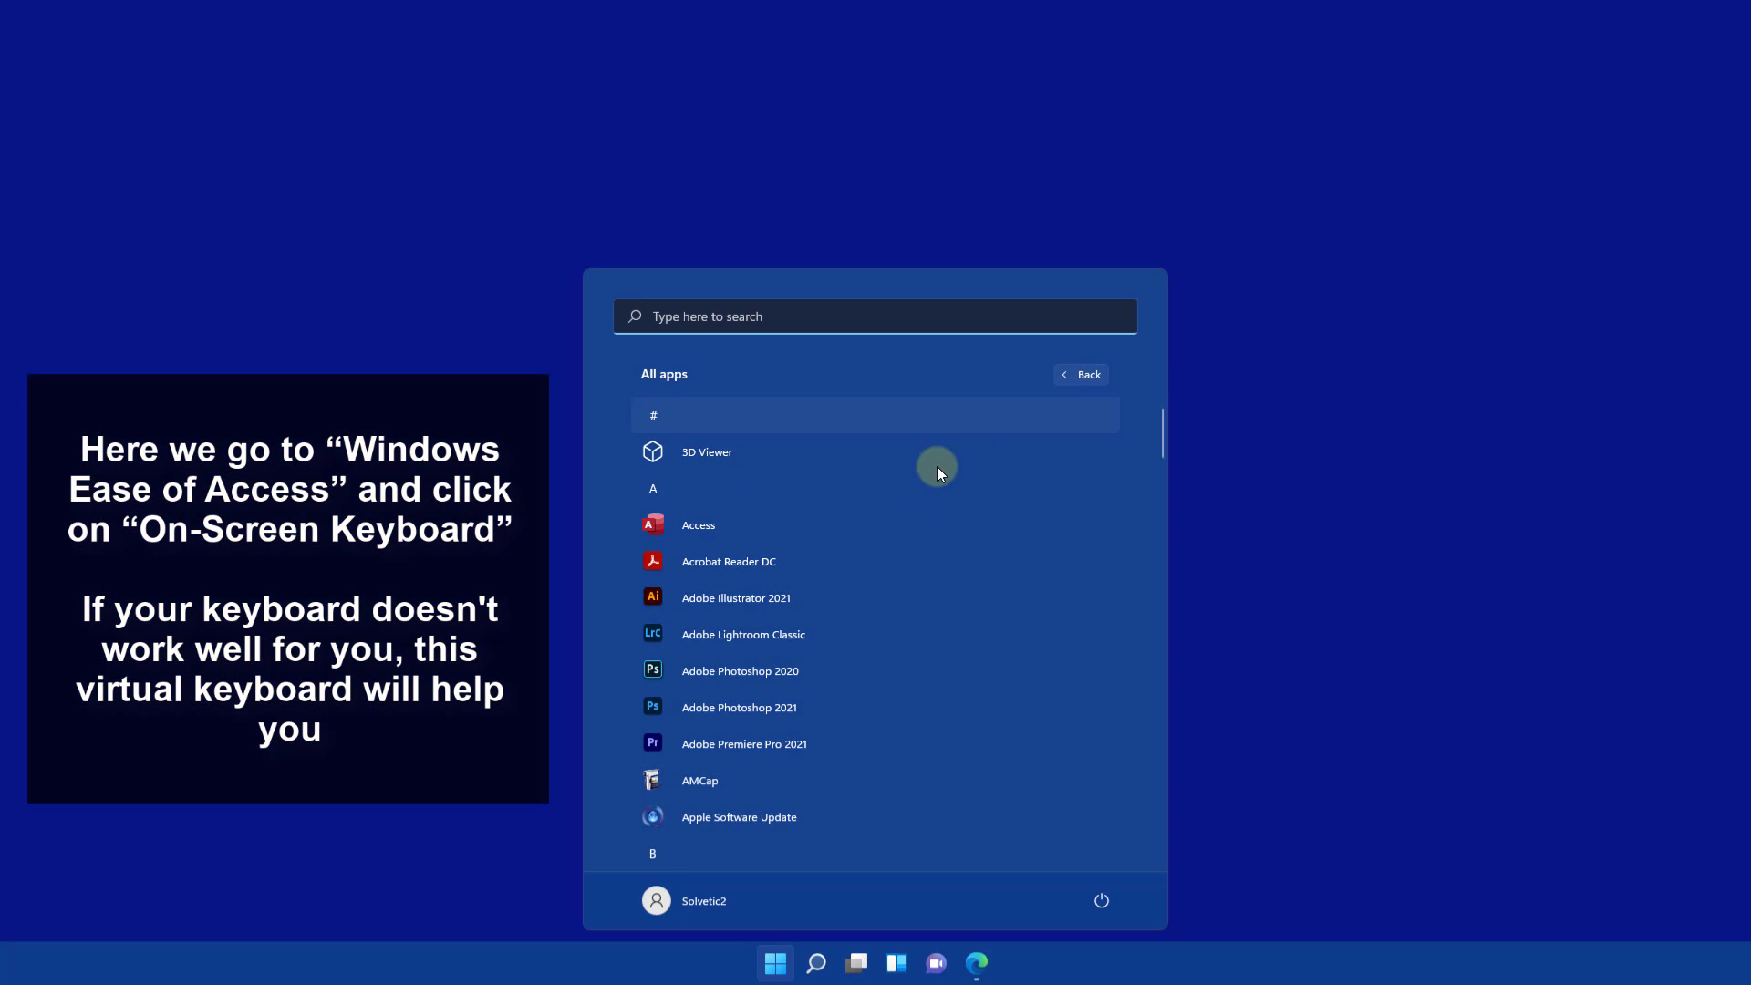
scroll(883, 518, "down", 1)
scroll(882, 518, "down", 2)
scroll(882, 518, "up", 3)
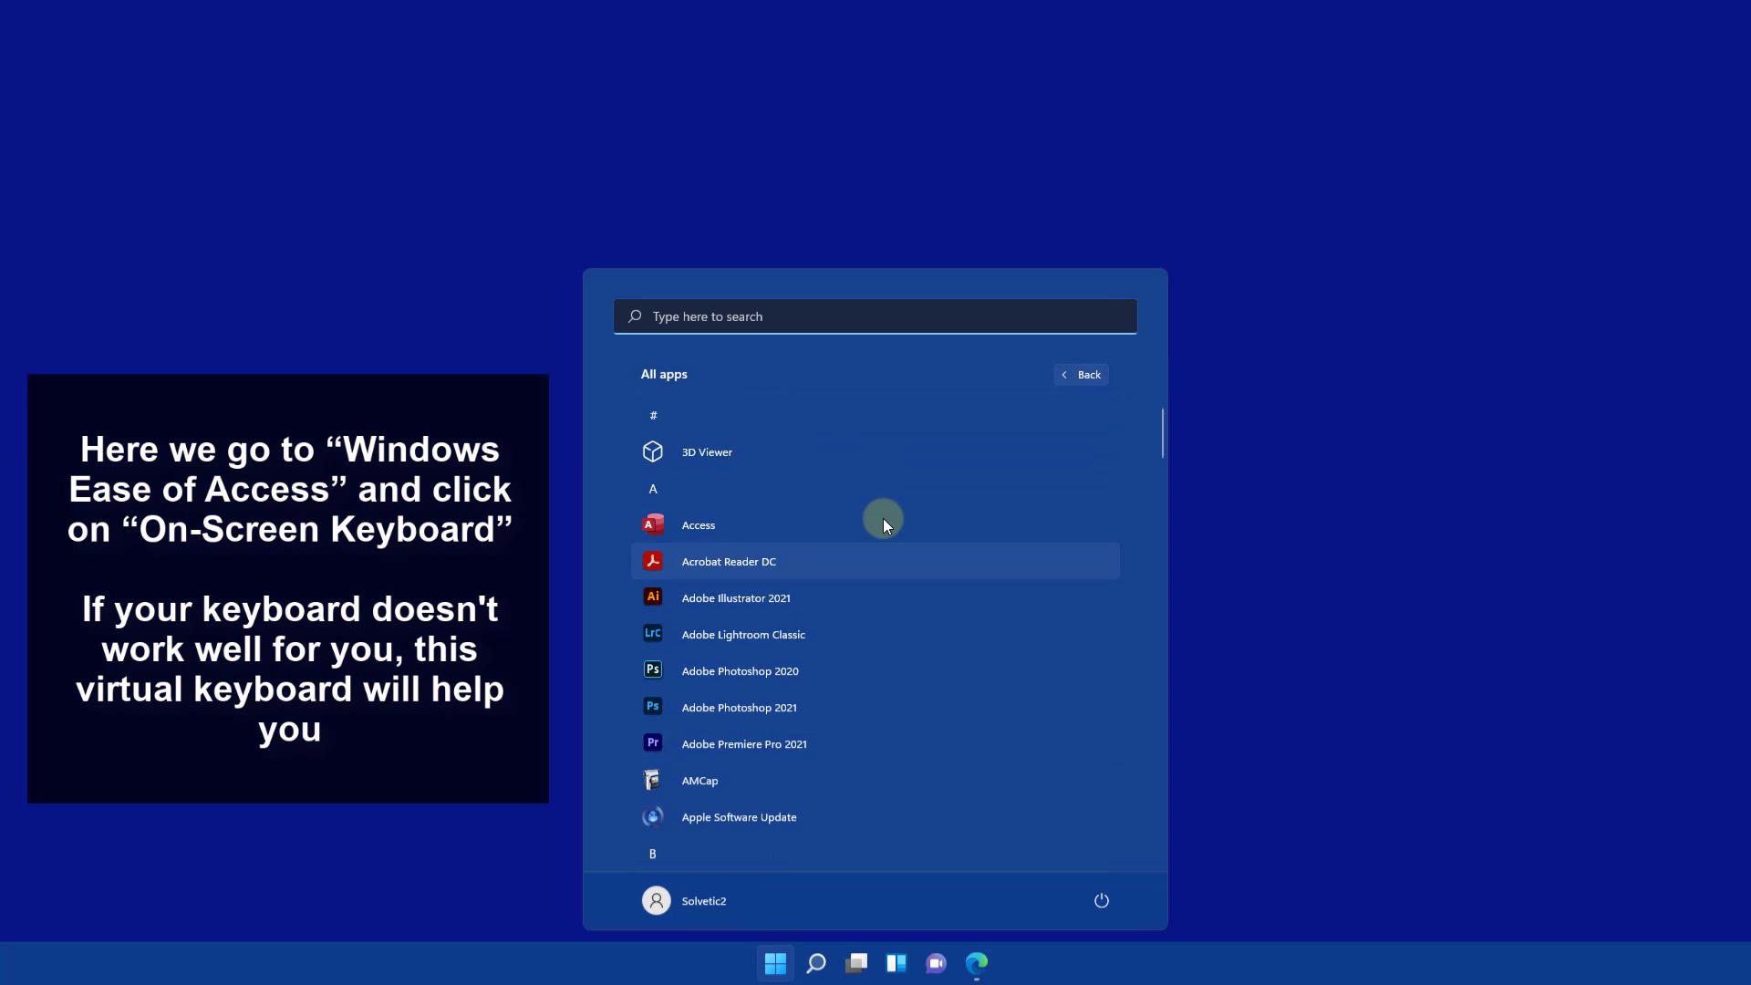
scroll(882, 517, "down", 5)
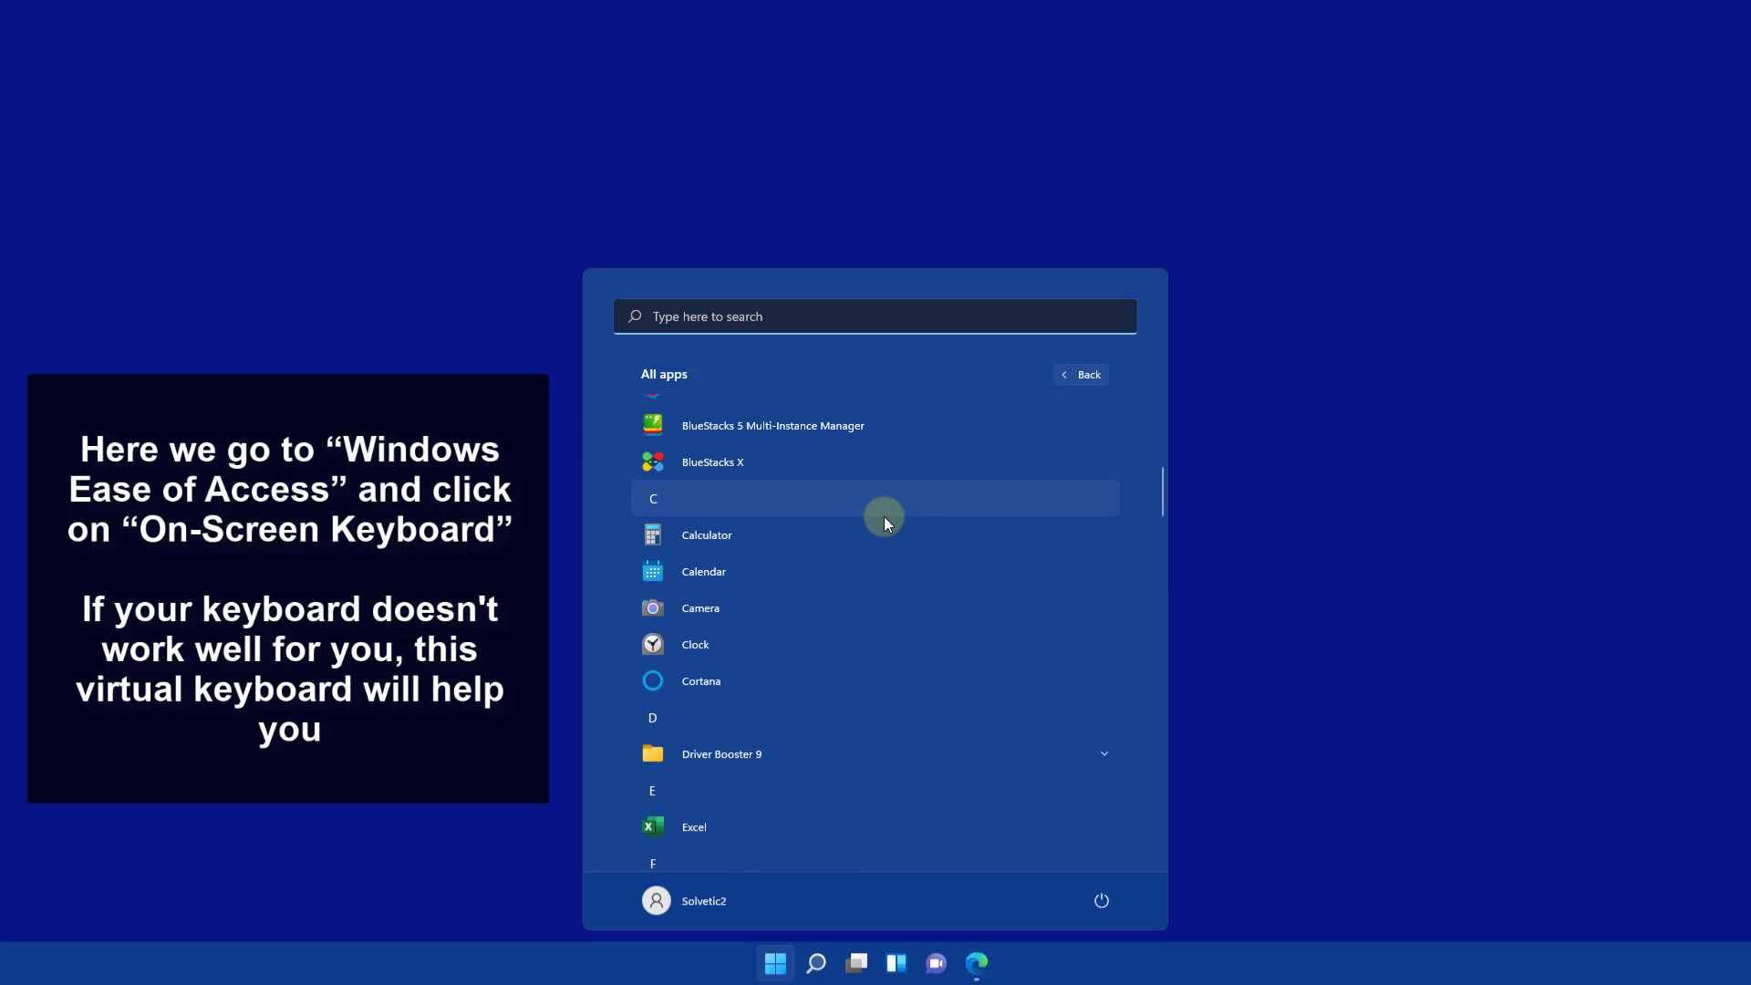
scroll(821, 528, "down", 3)
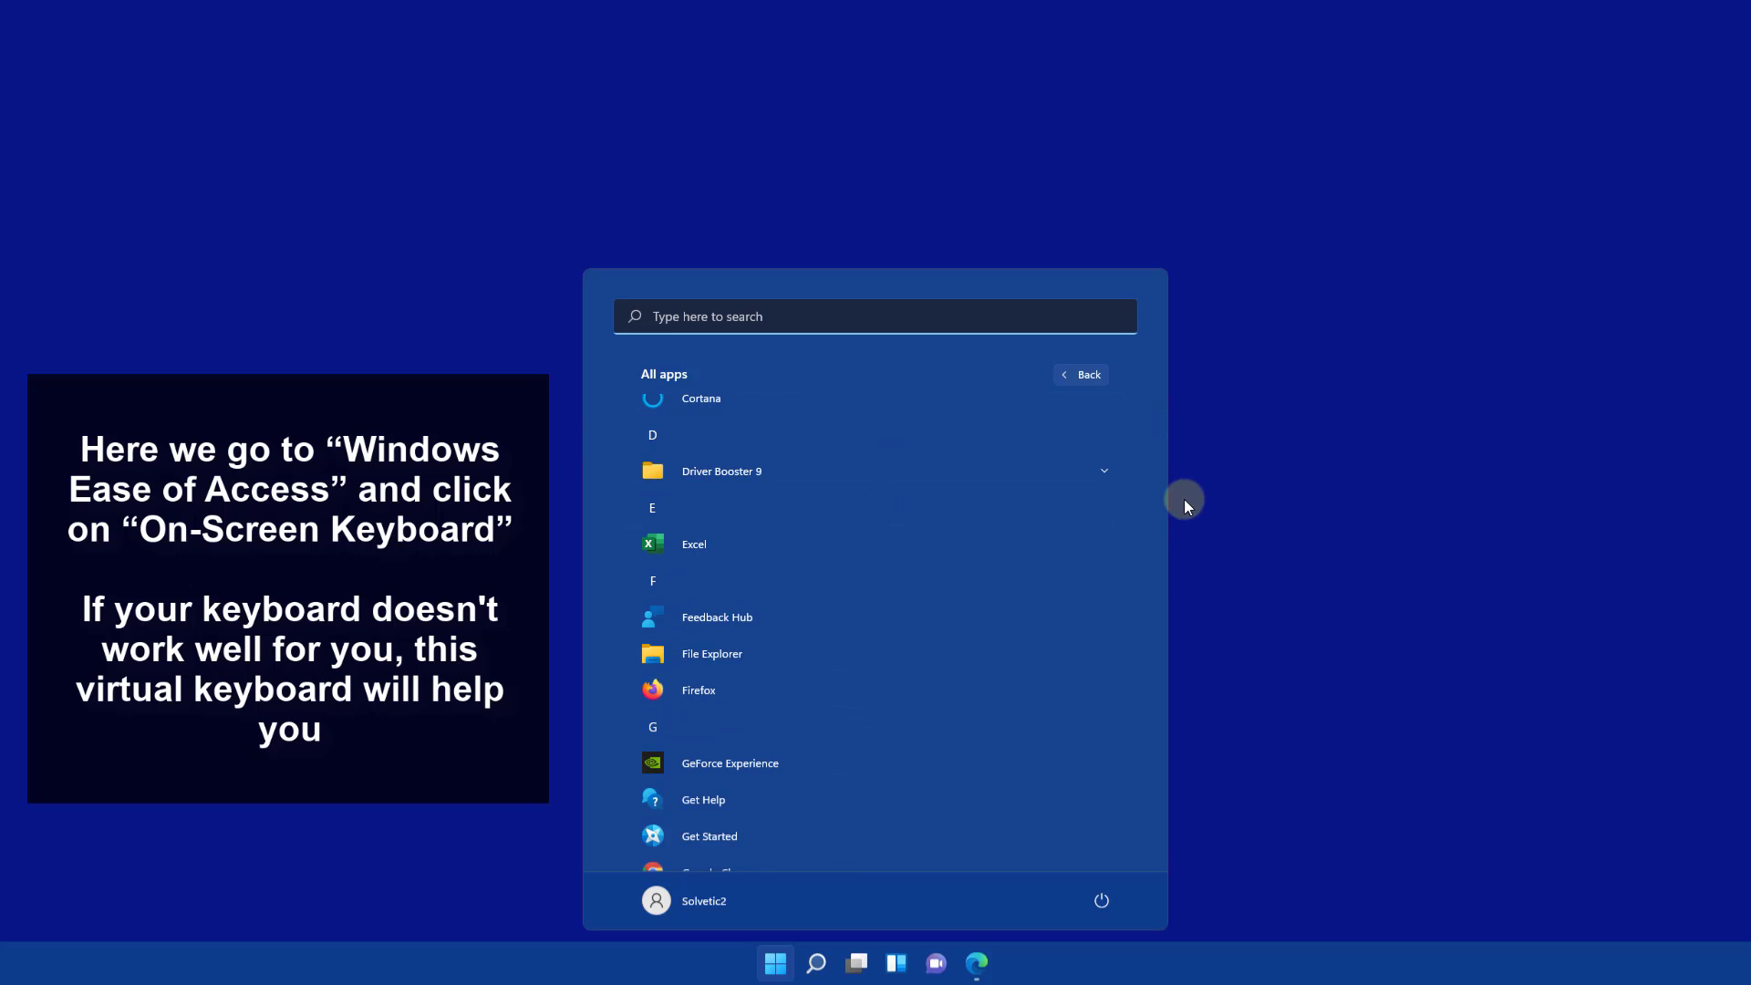
scroll(1158, 565, "down", 1)
scroll(1135, 740, "down", 10)
scroll(1135, 729, "up", 2)
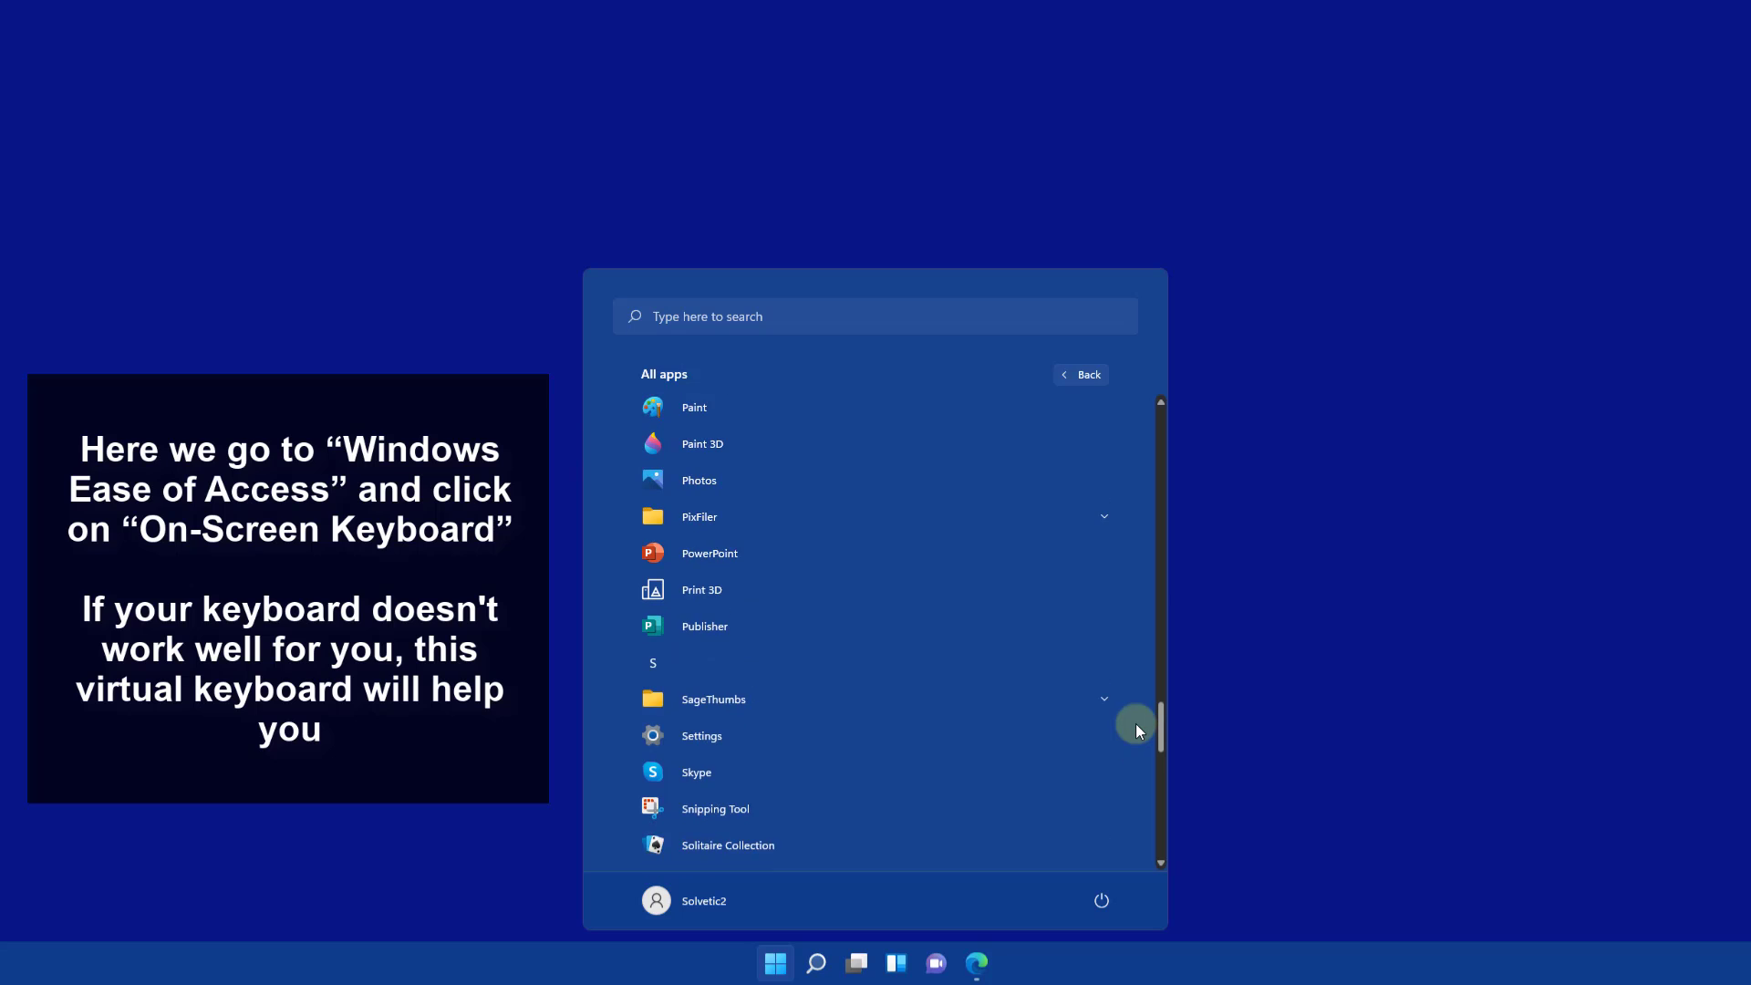
scroll(1133, 756, "down", 3)
scroll(1133, 784, "down", 4)
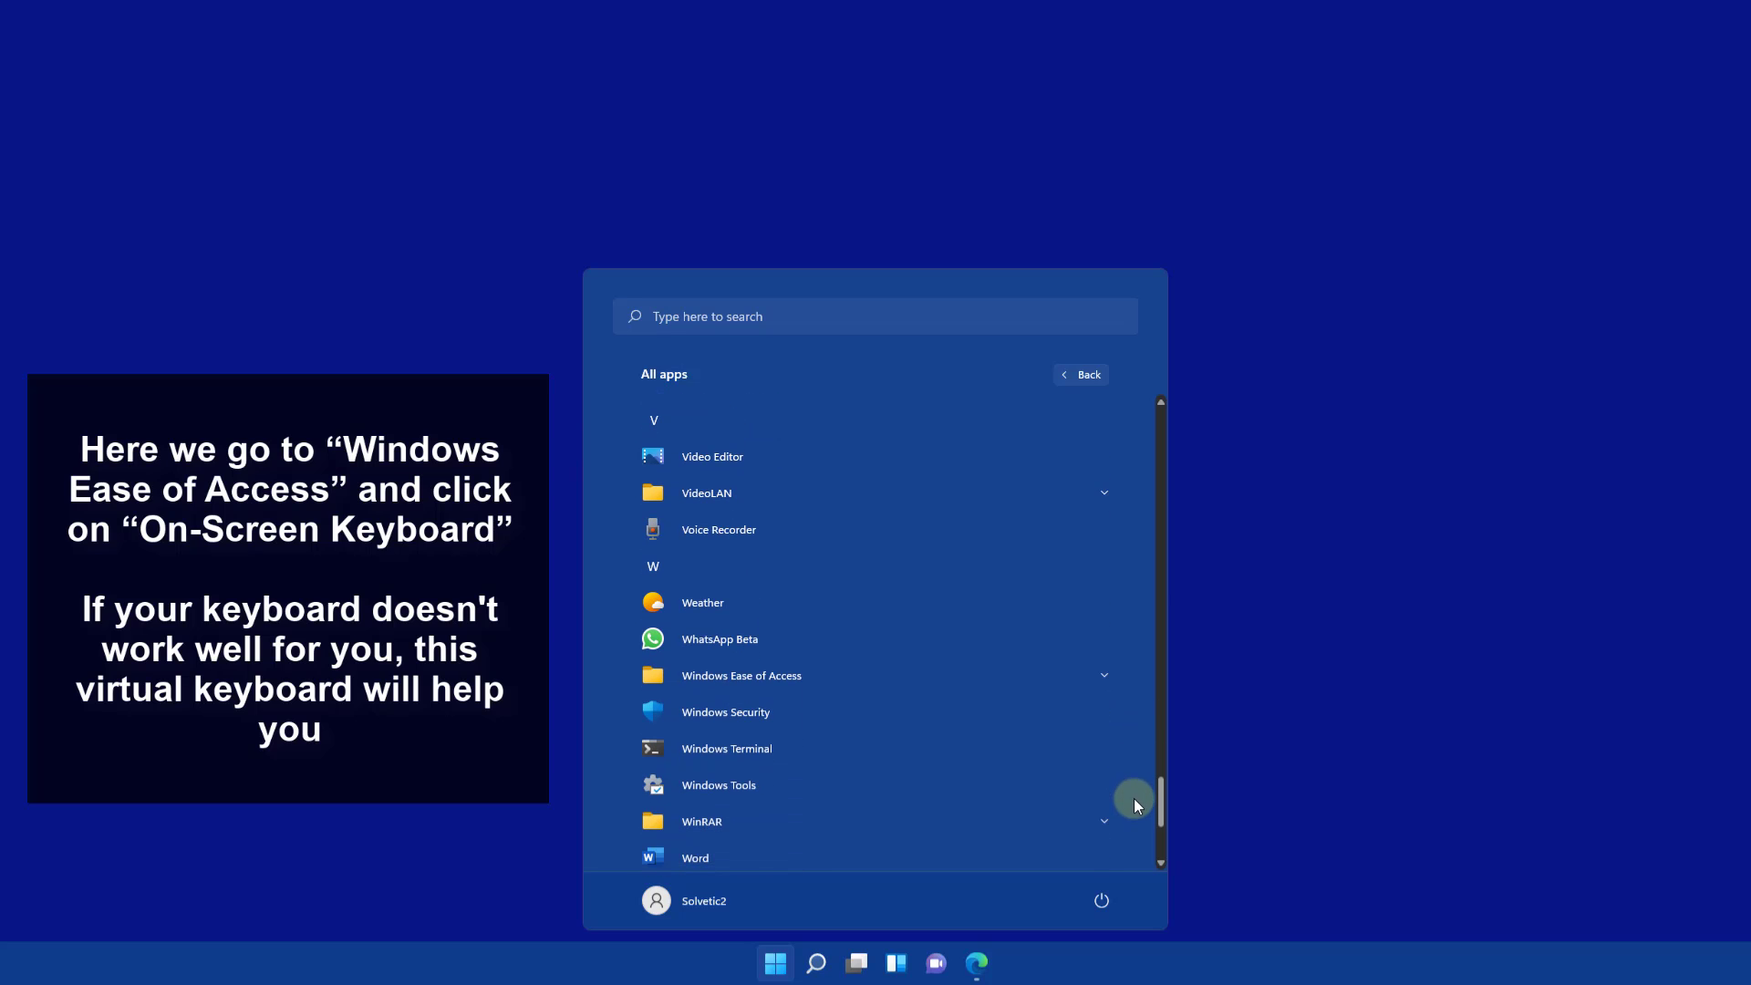
left_click(1062, 664)
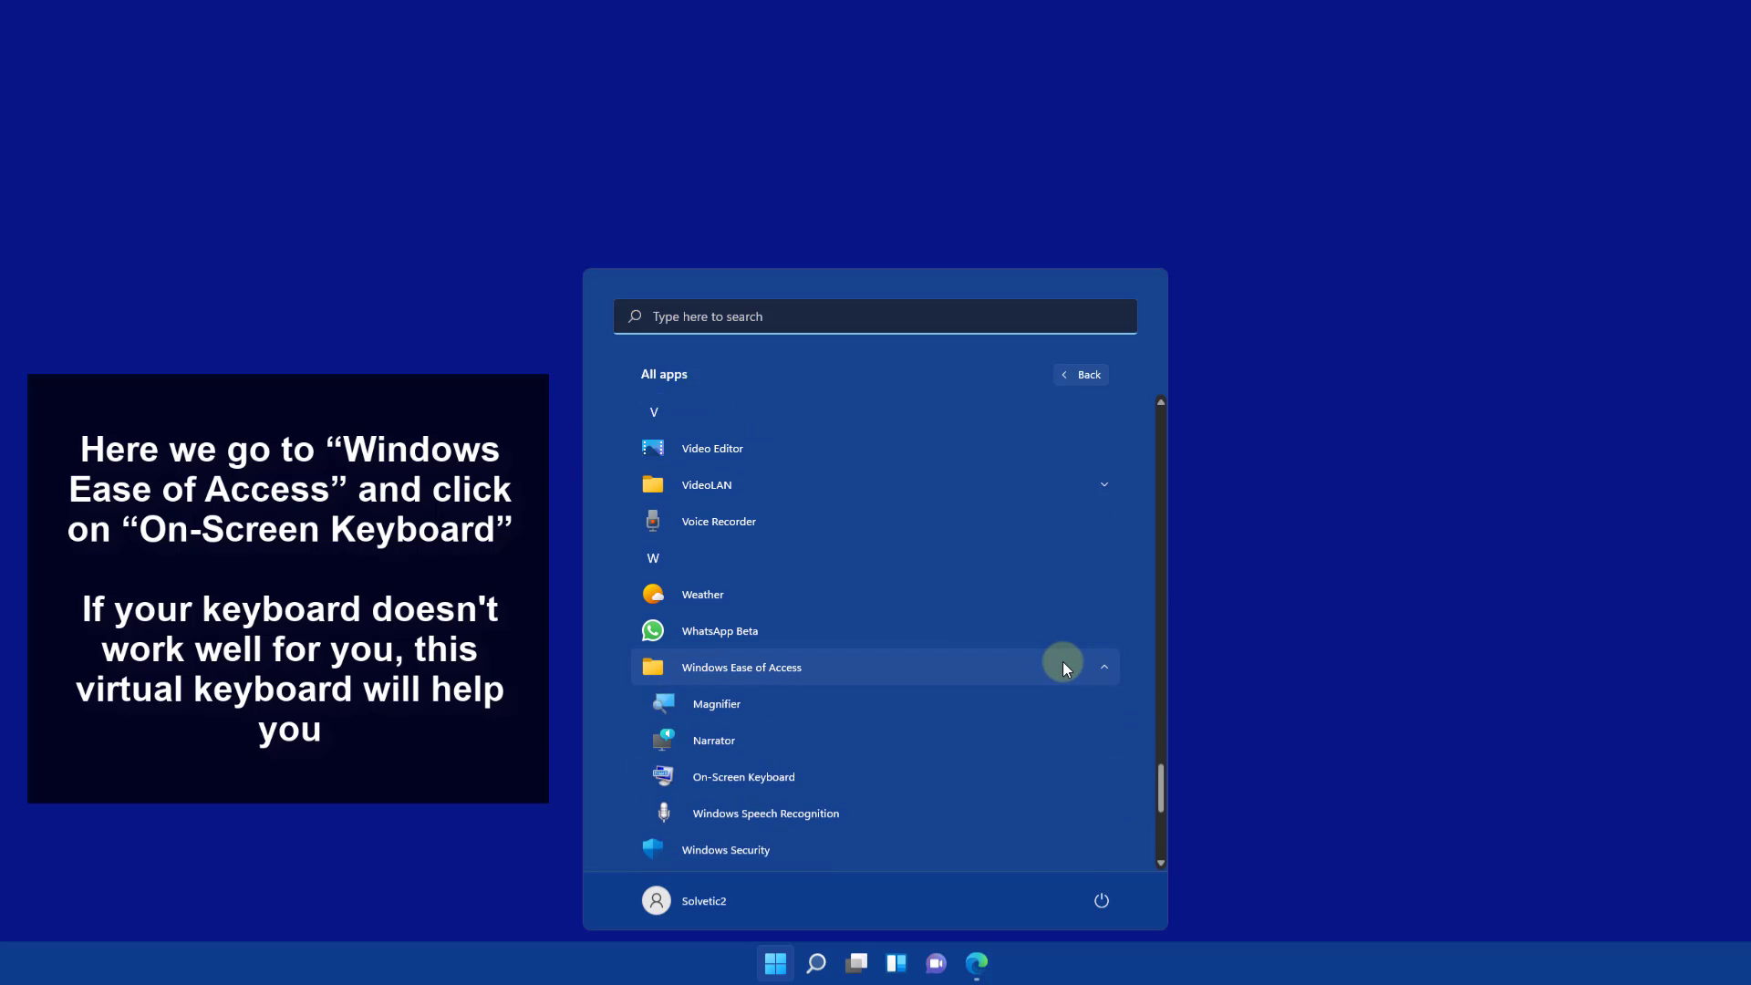
left_click(738, 779)
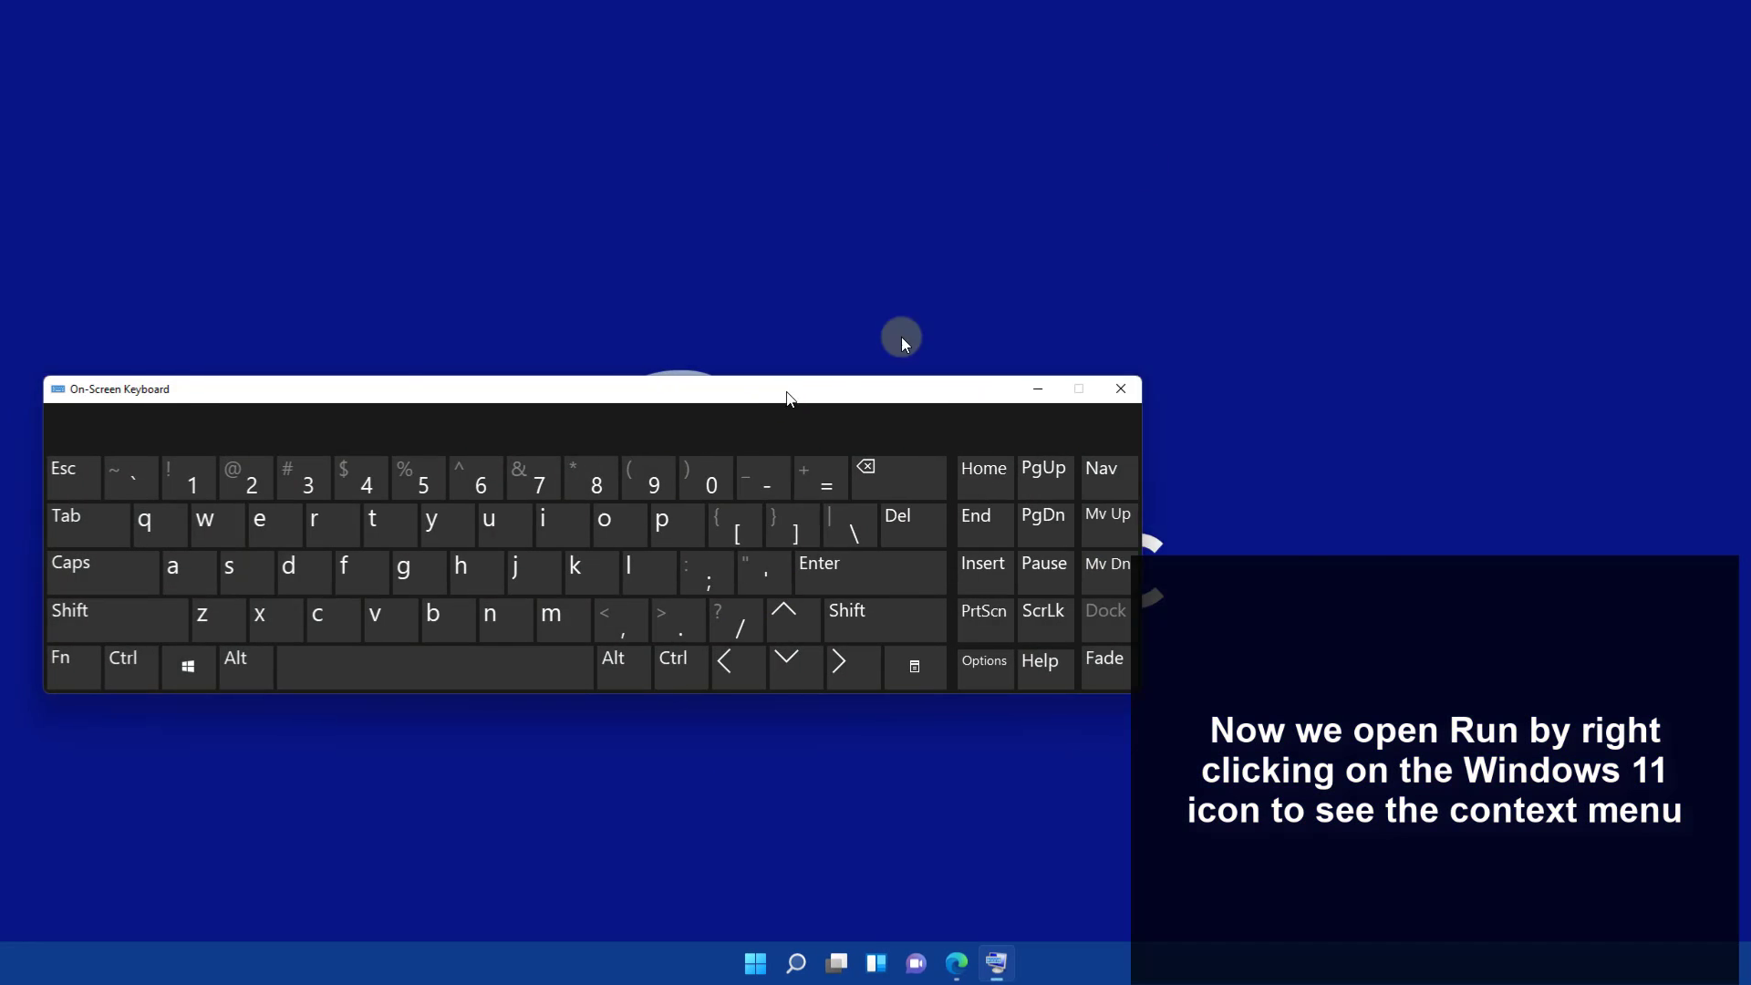
left_click_drag(790, 399, 1332, 105)
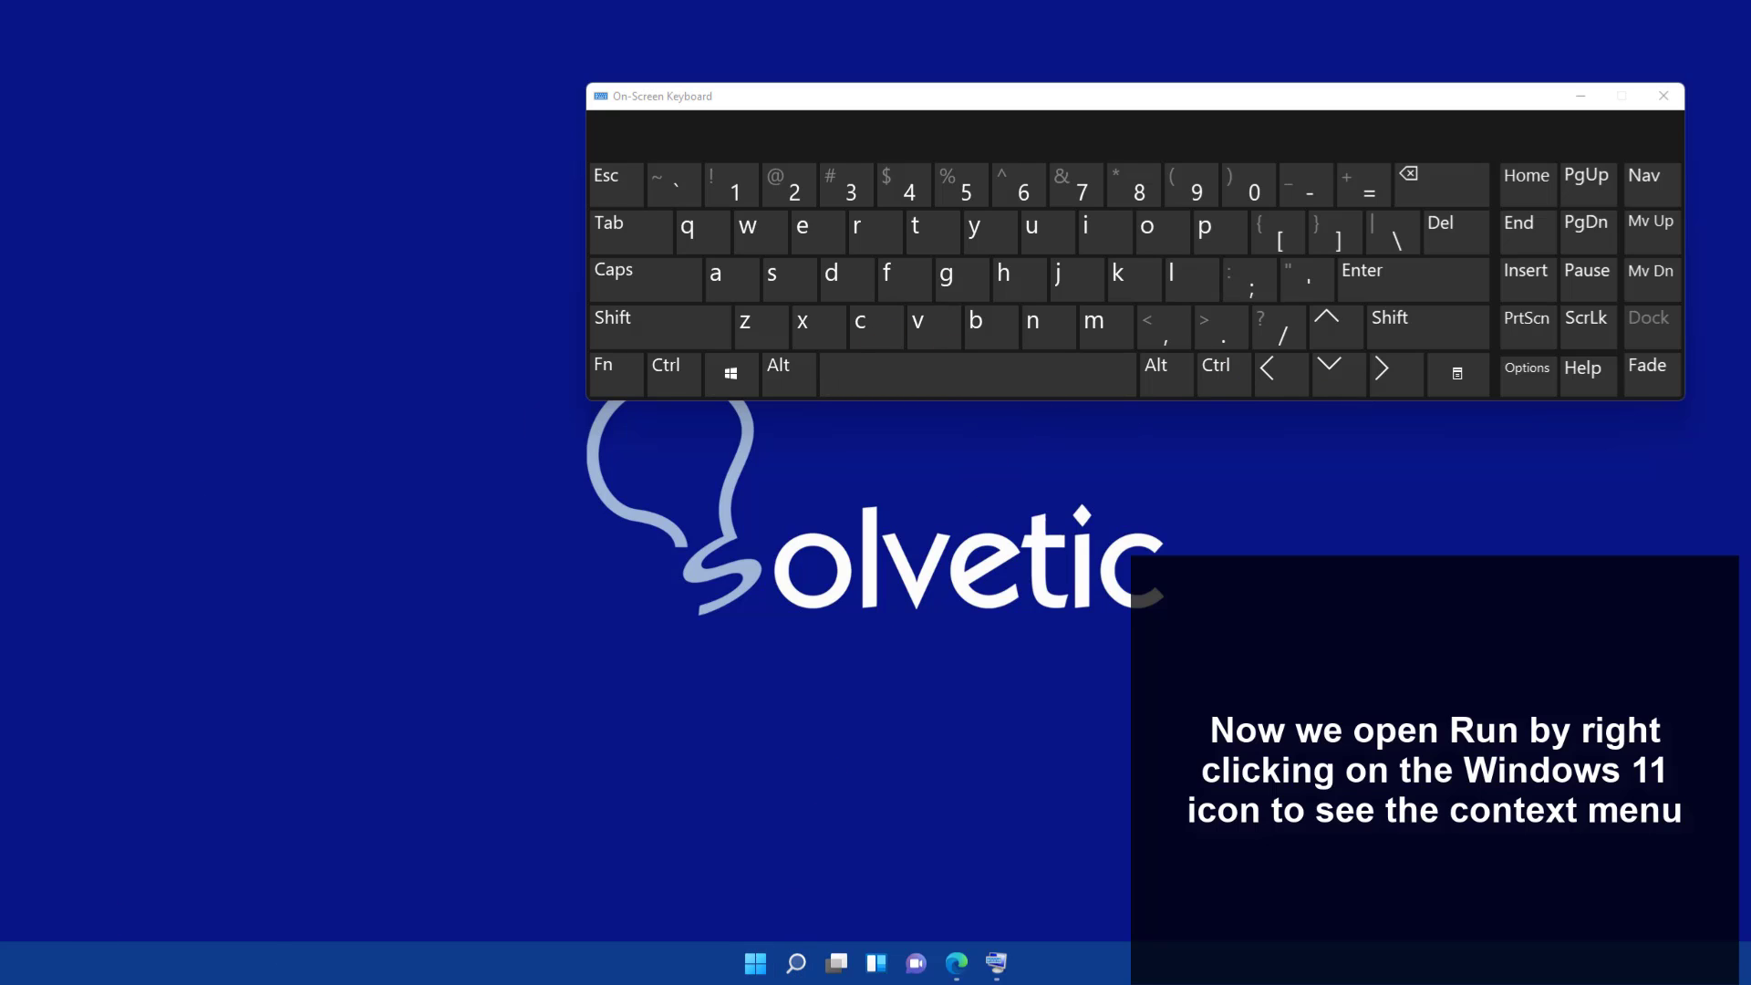
Launch the Registry Editor by entering regedit in the Run dialog with the on-screen keyboard
right_click(755, 964)
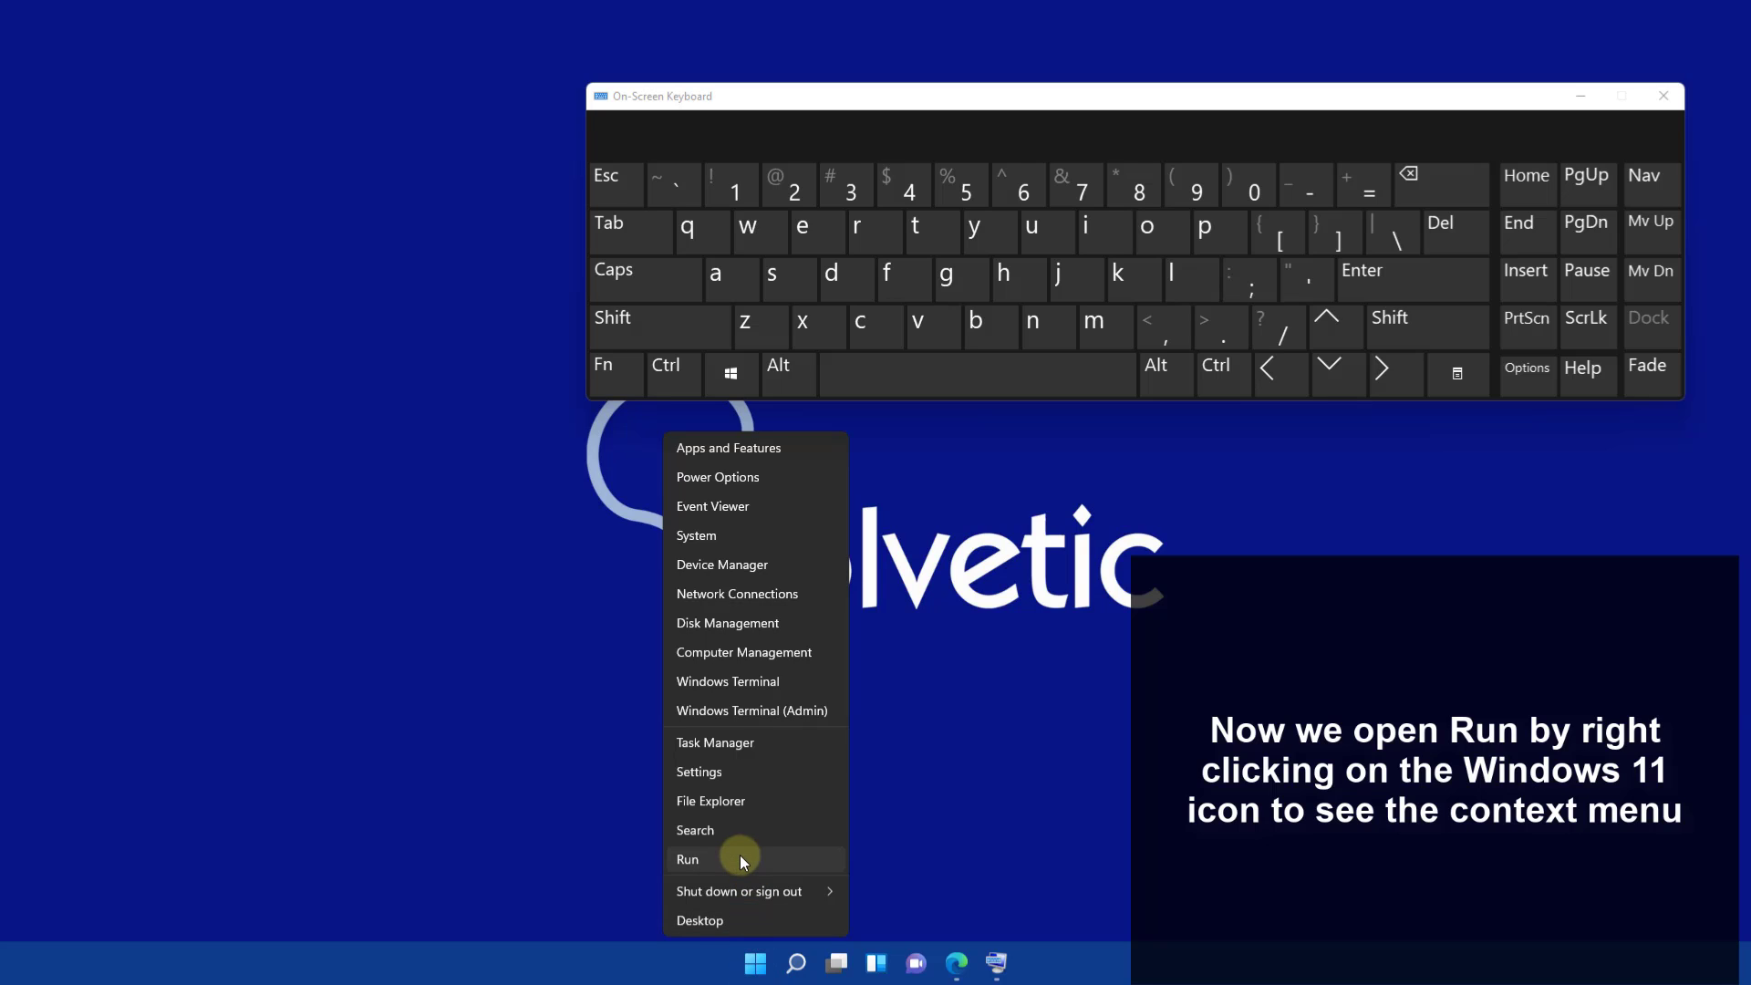
left_click(737, 862)
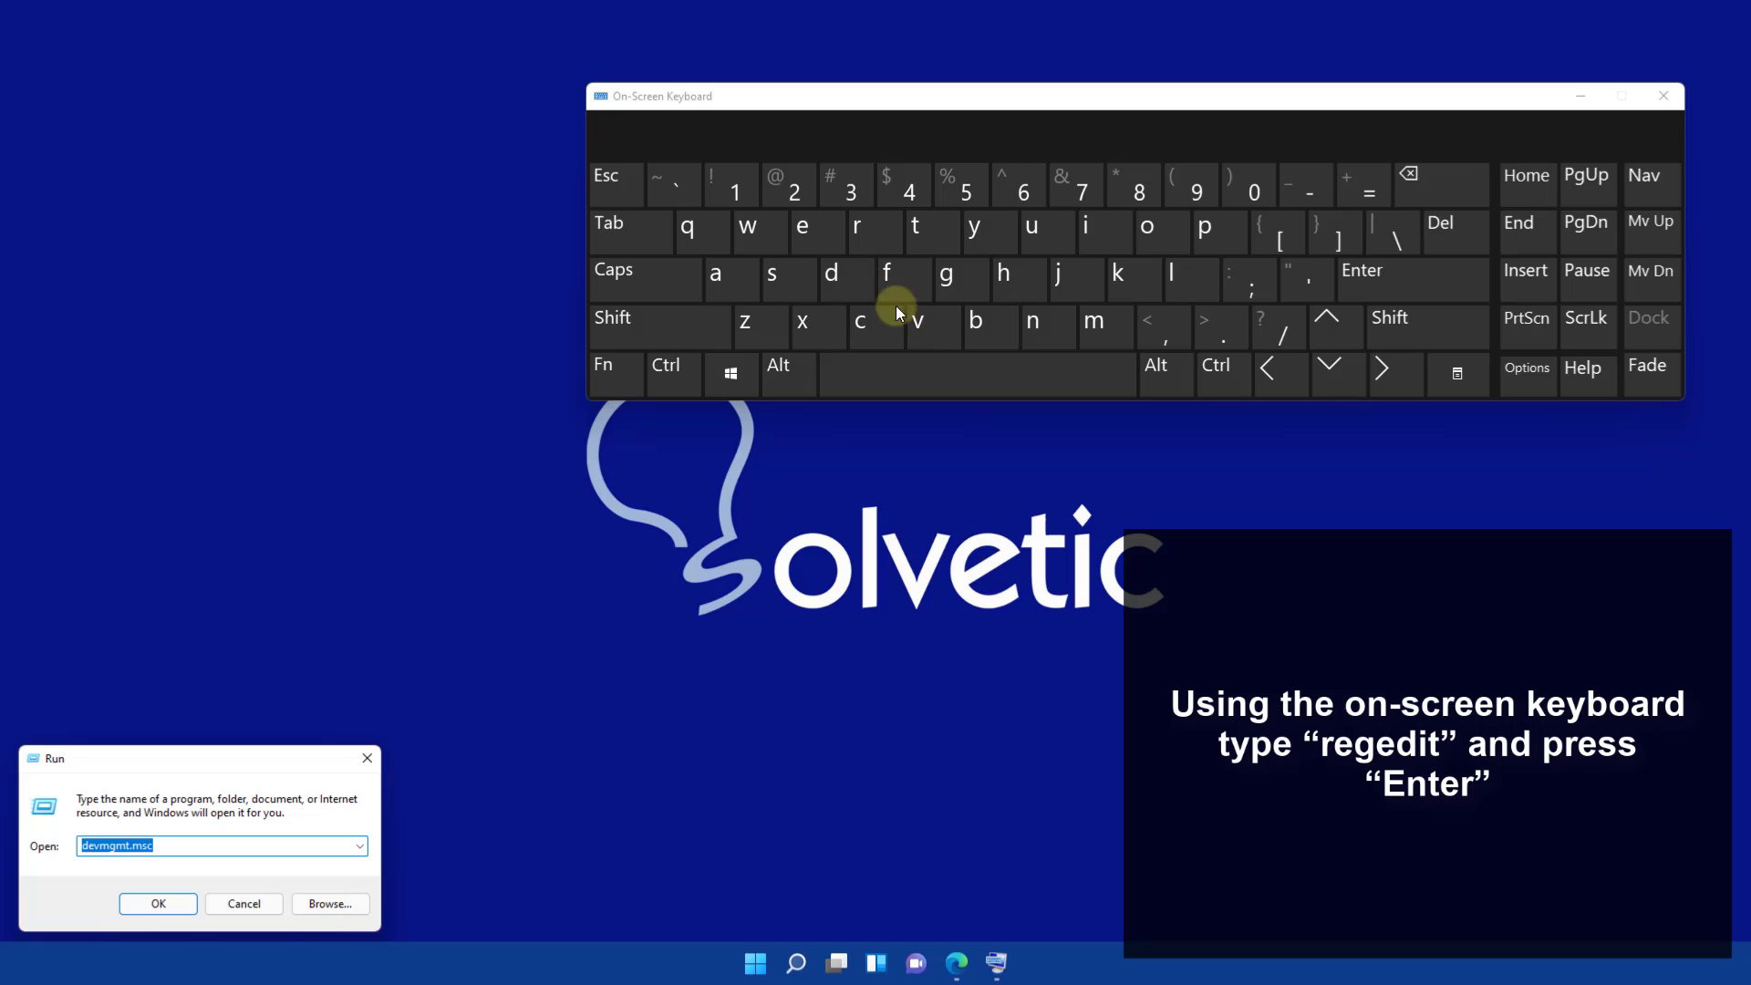
left_click(863, 234)
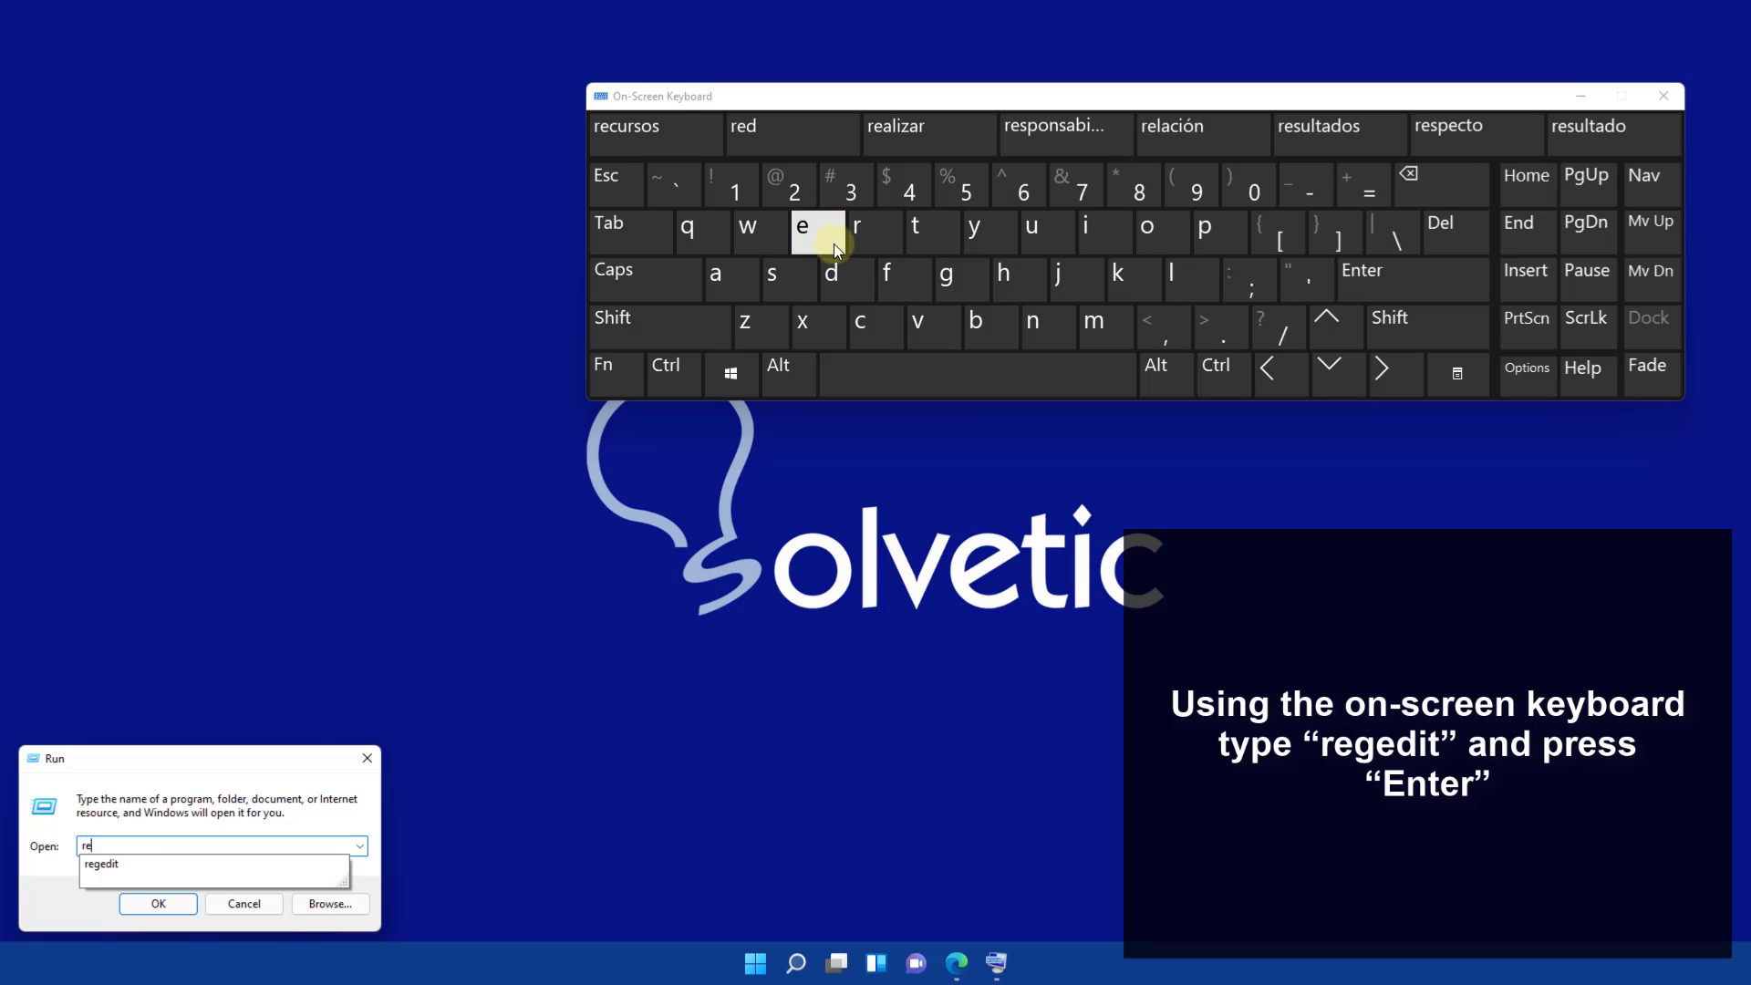
left_click(932, 274)
left_click(803, 230)
left_click(832, 274)
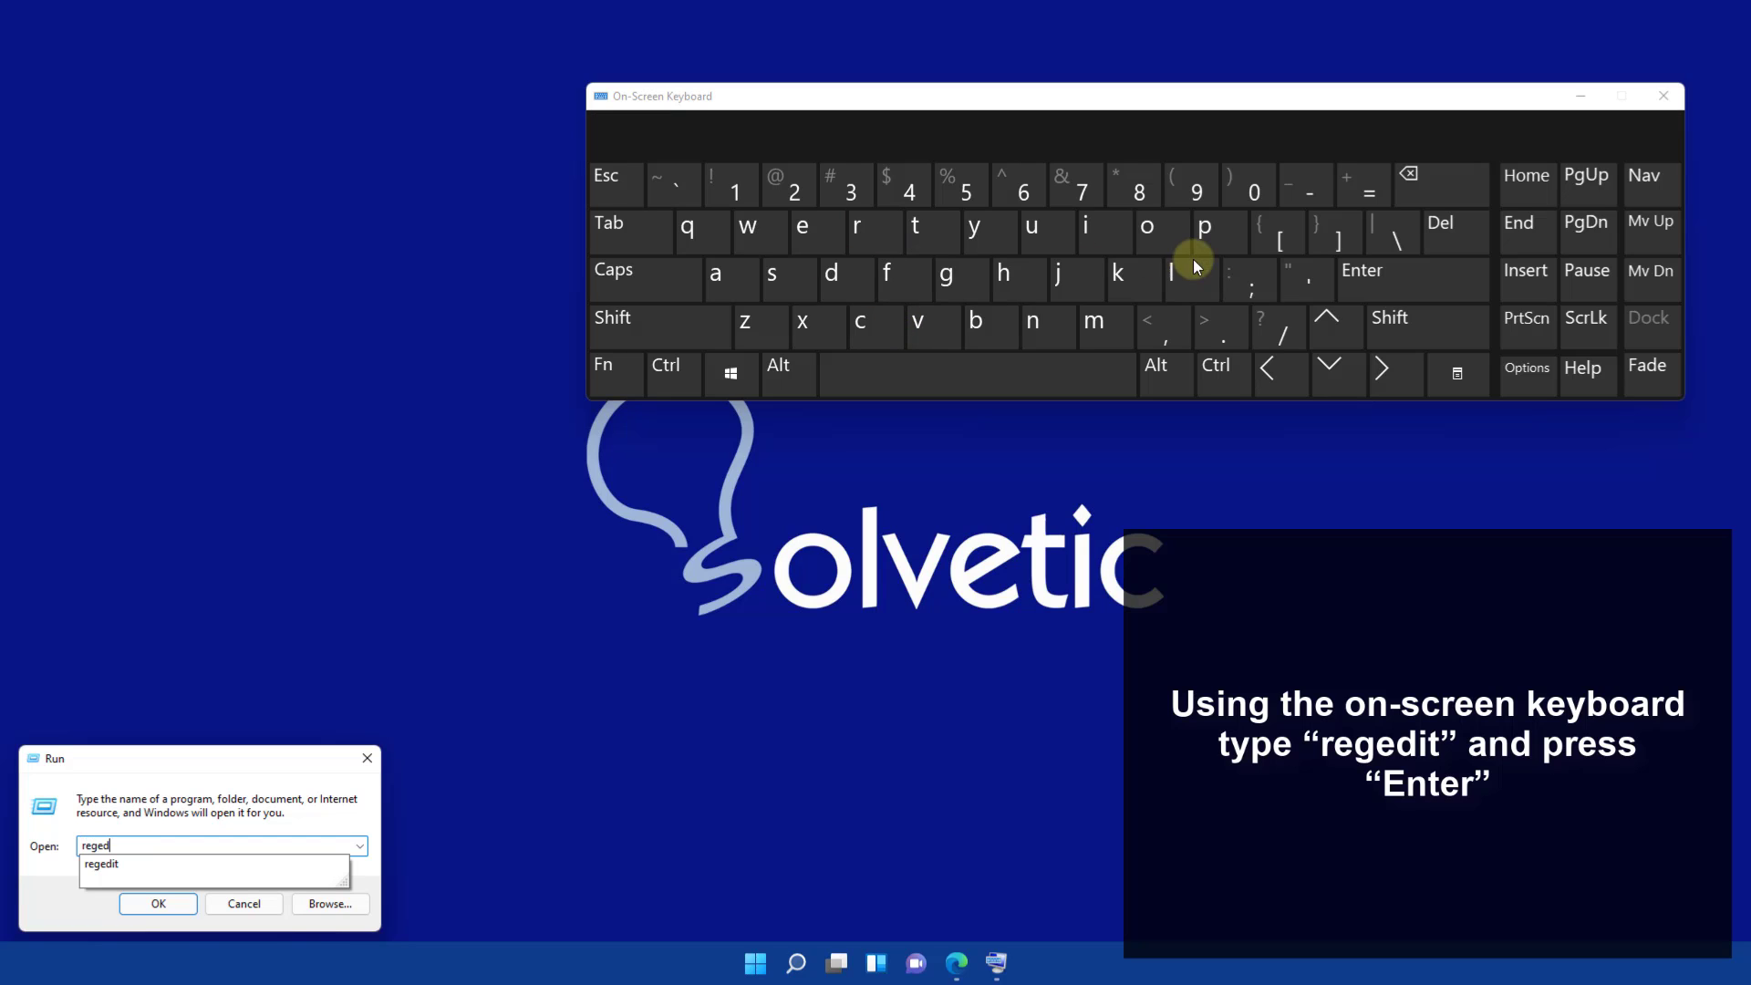
left_click(1109, 235)
left_click(938, 238)
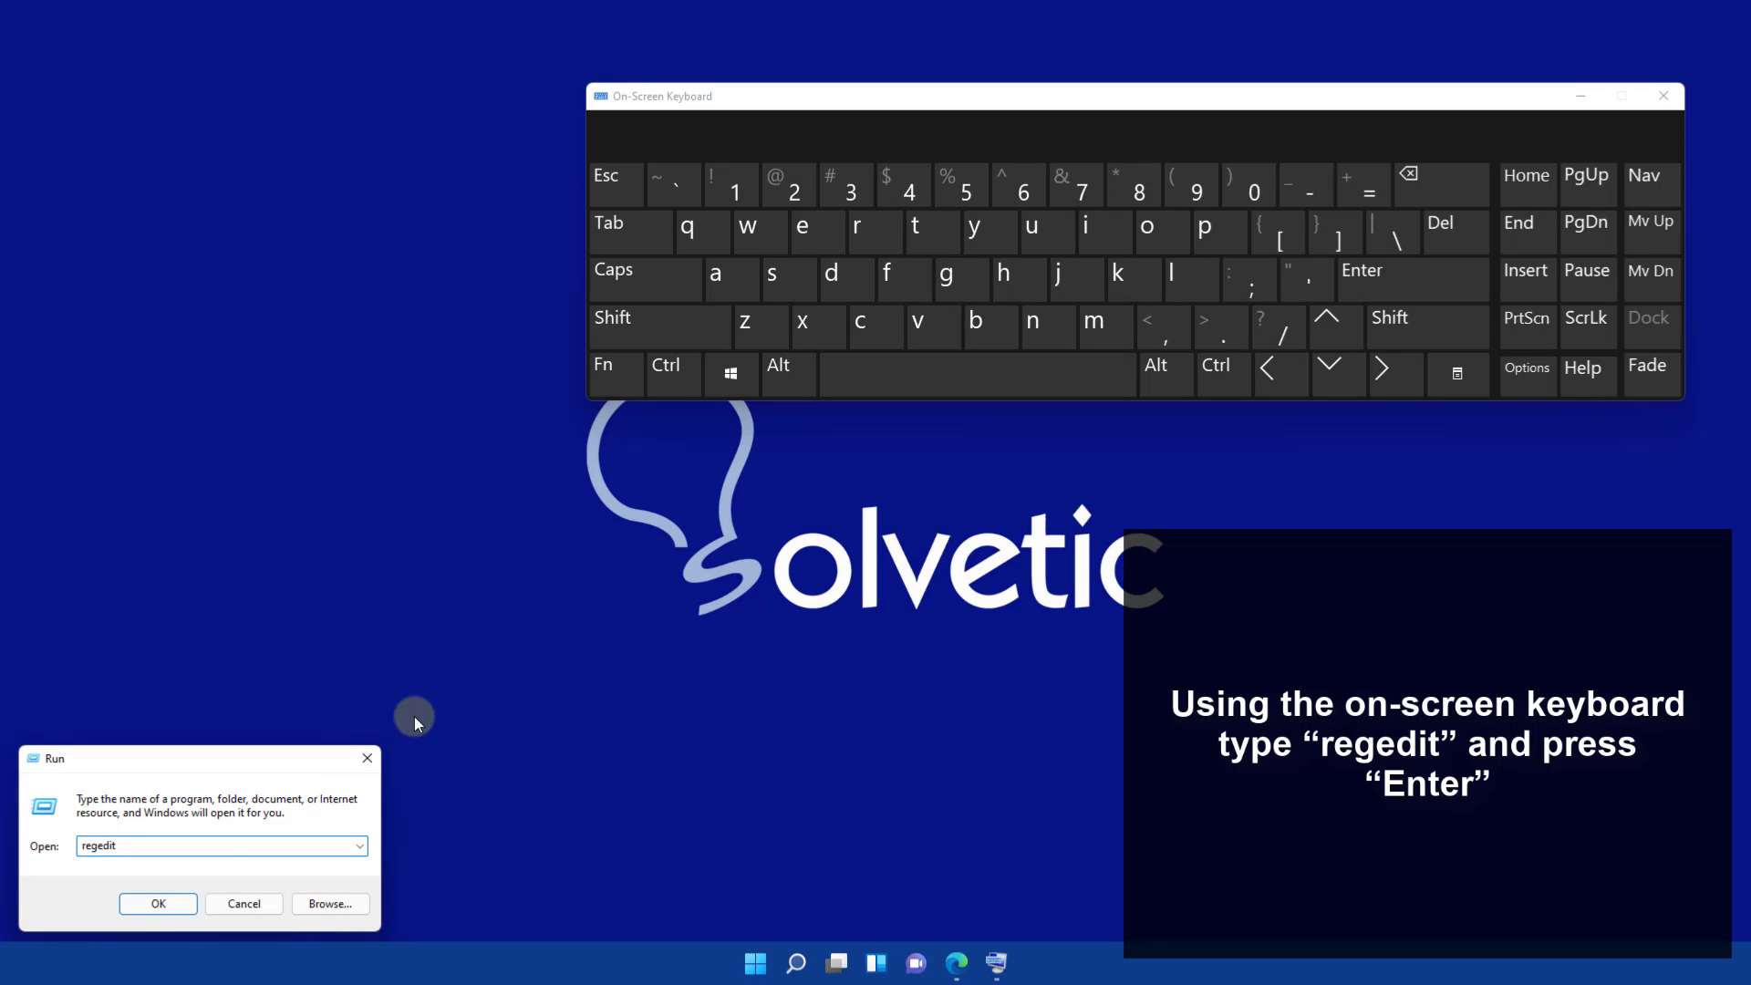
left_click(146, 904)
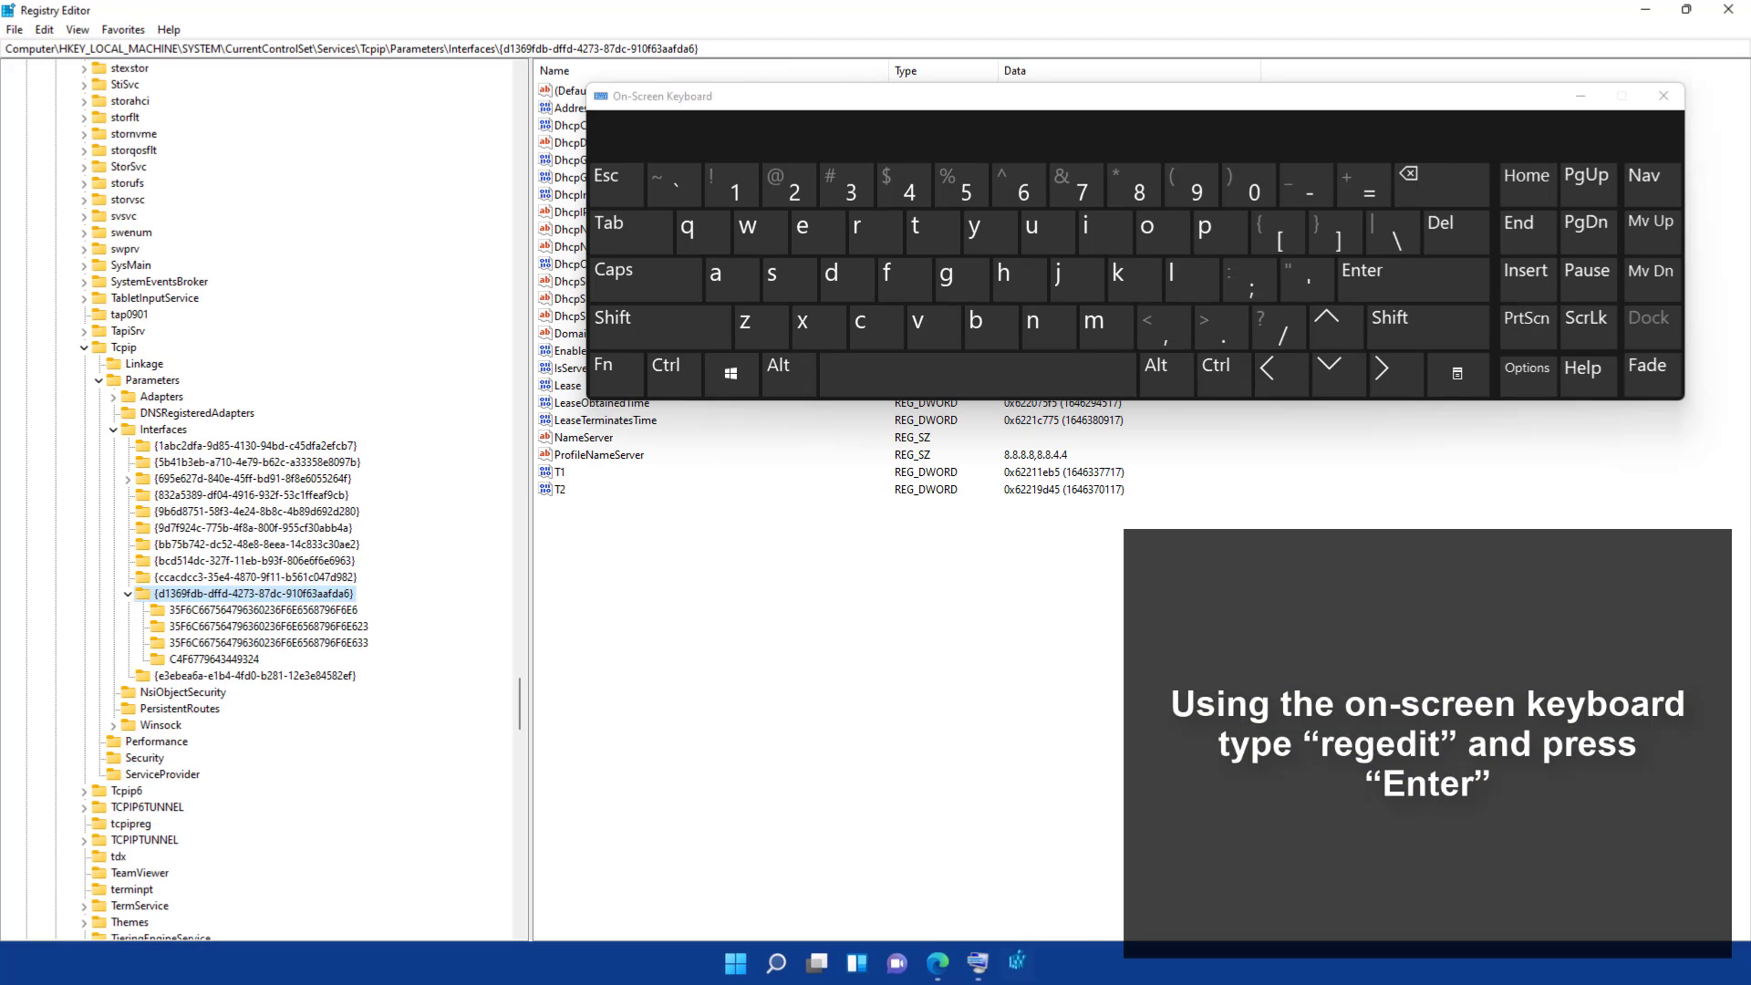
Move the on-screen keyboard off the registry values and go to the pasted path HKEY_LOCAL_MACHINE\SYSTEM\CurrentControlSet\Services\i8042prt
left_click_drag(1510, 109, 1568, 604)
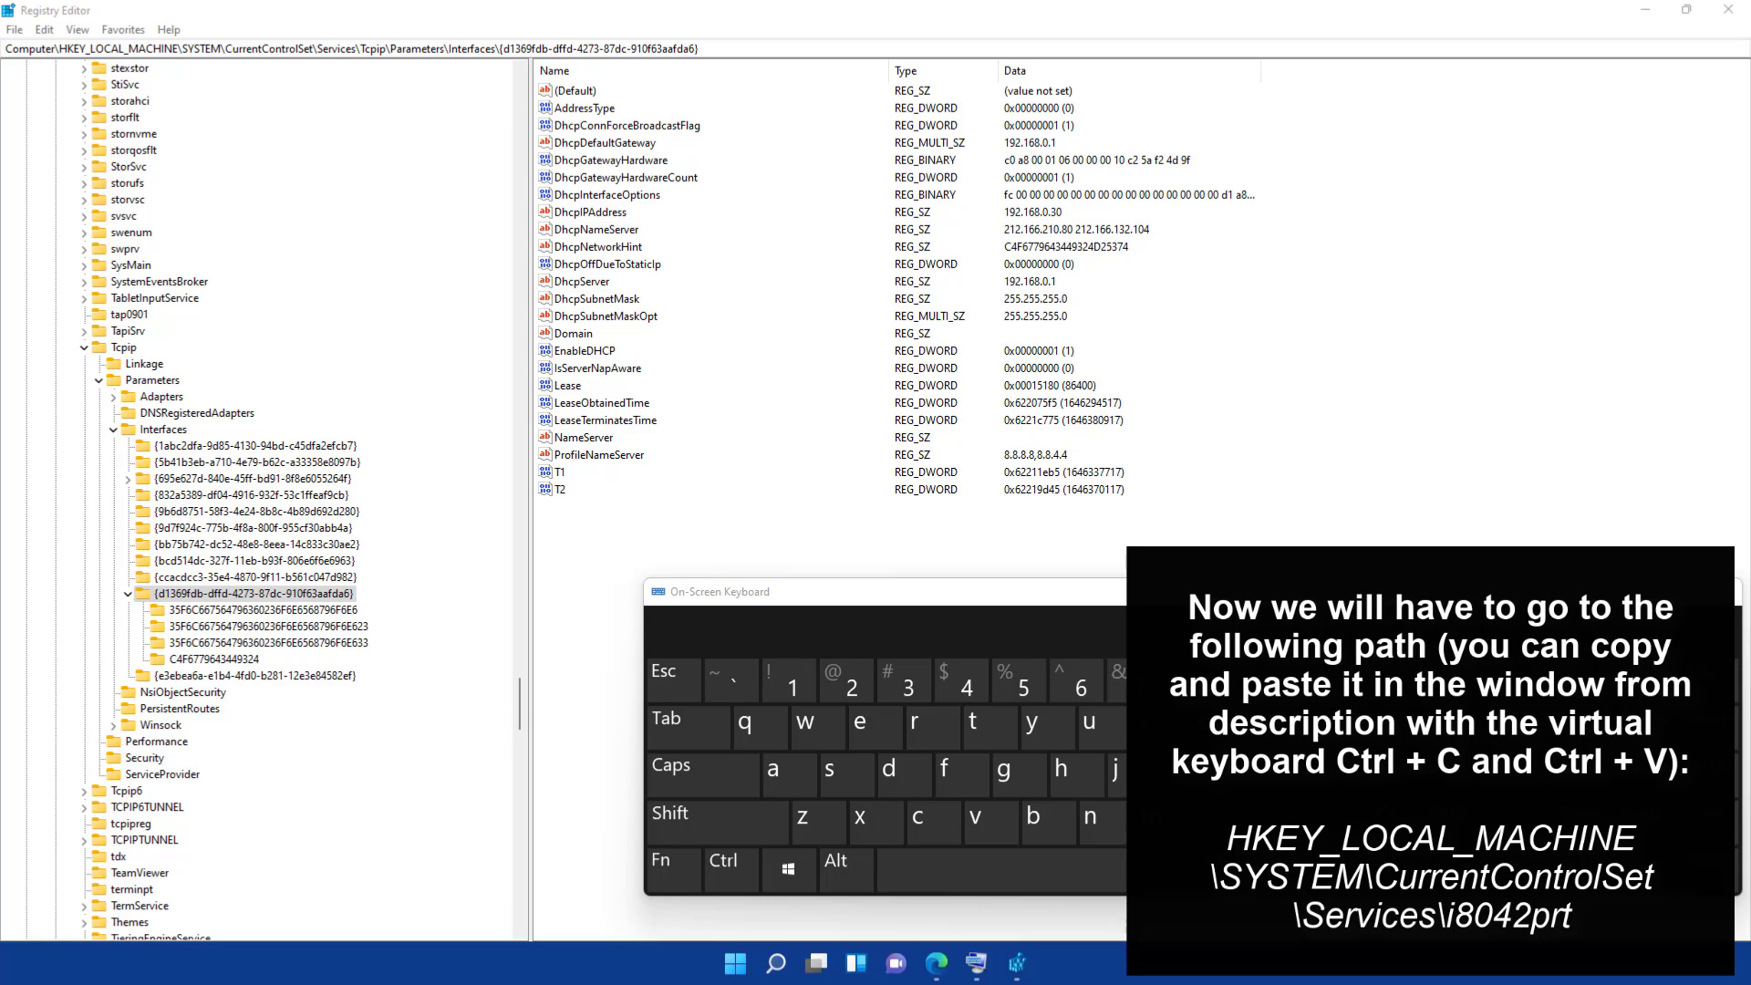
left_click(731, 48)
right_click(85, 52)
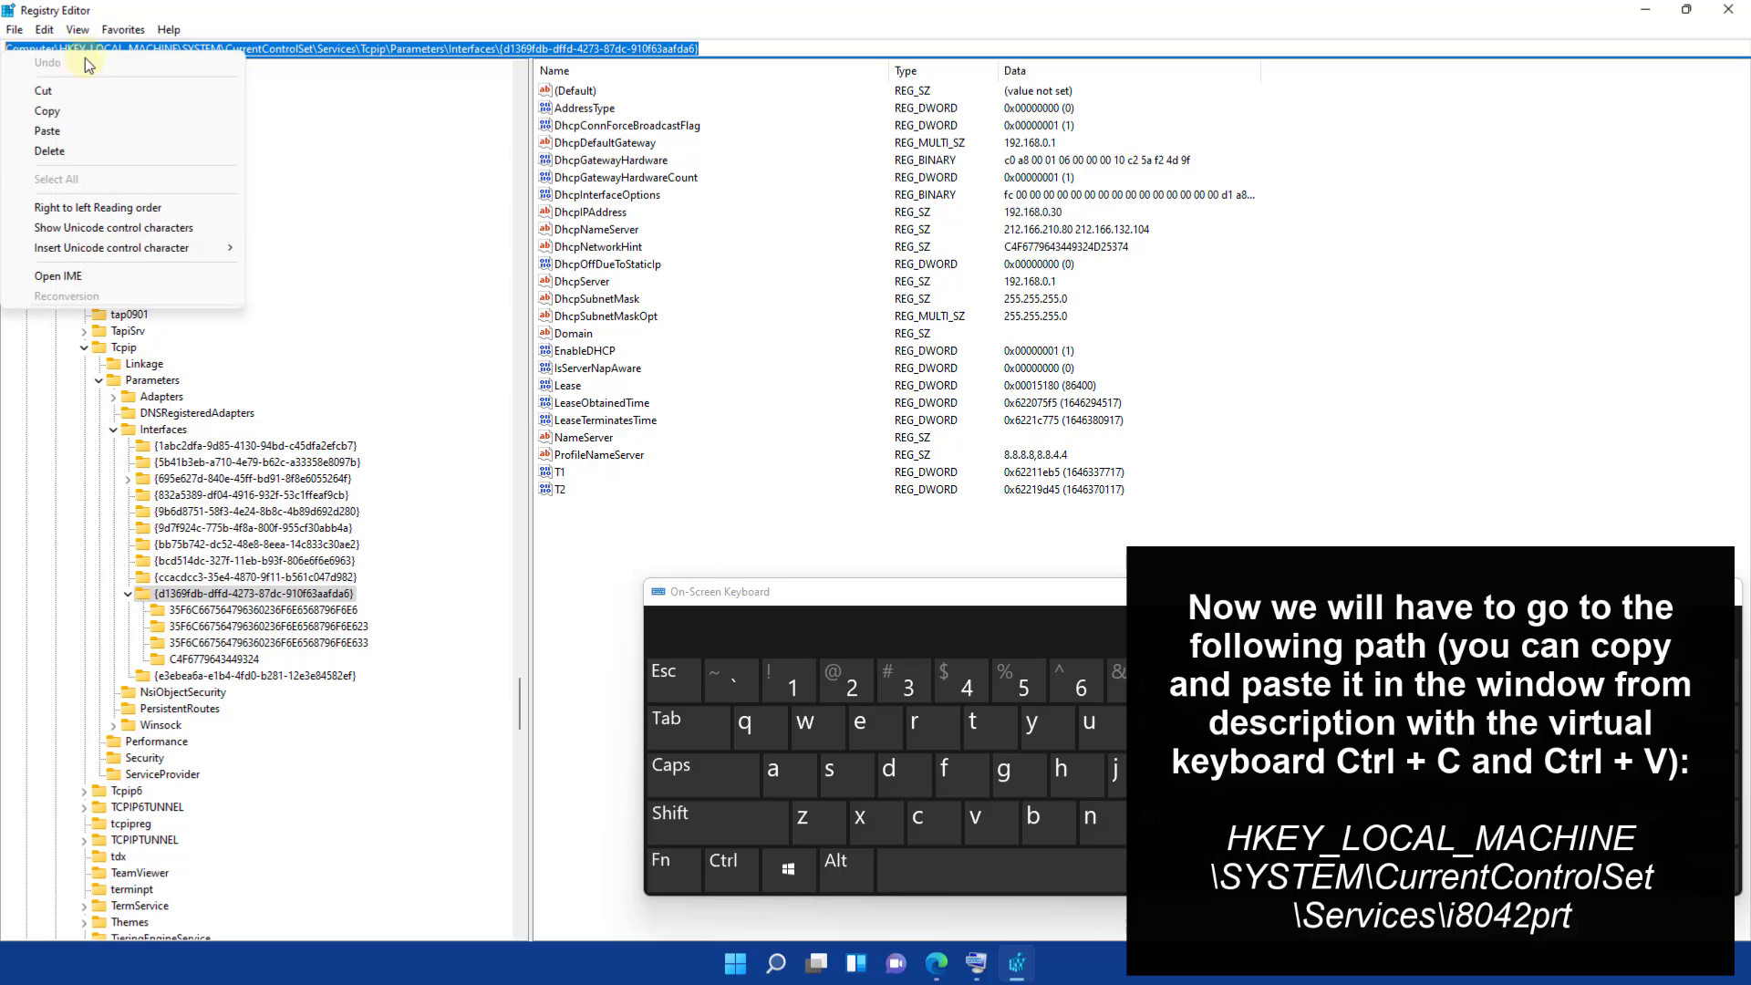
left_click(47, 131)
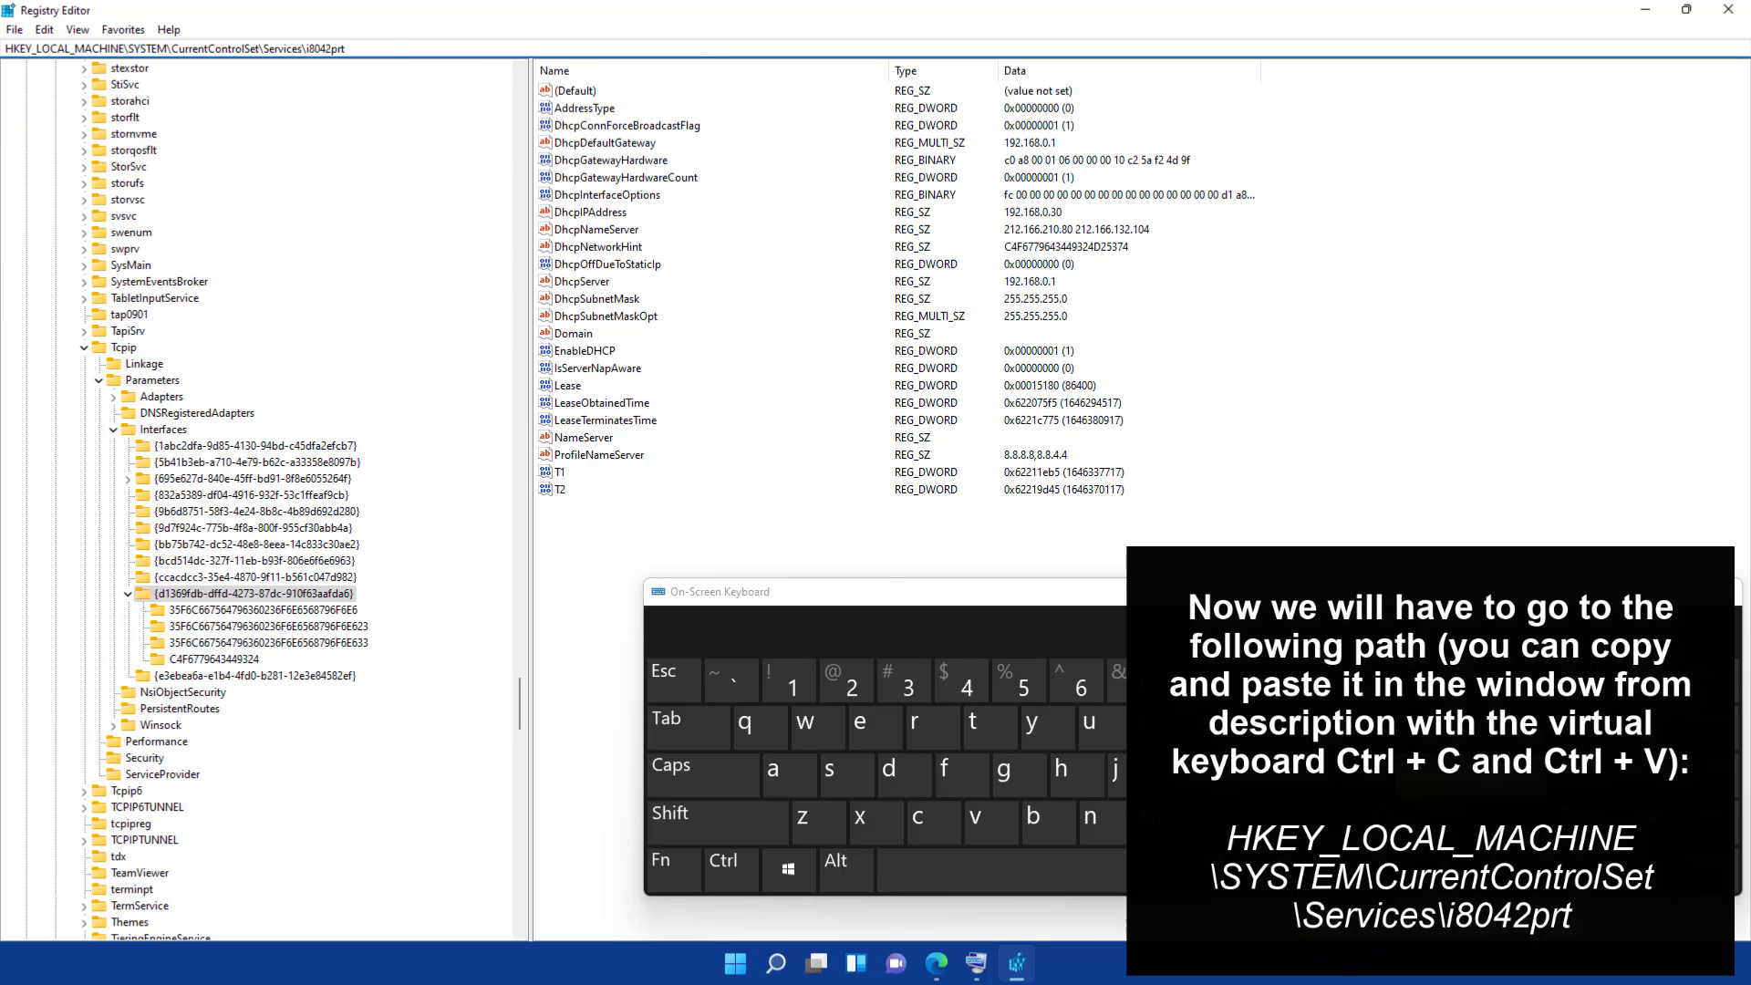
key("Return")
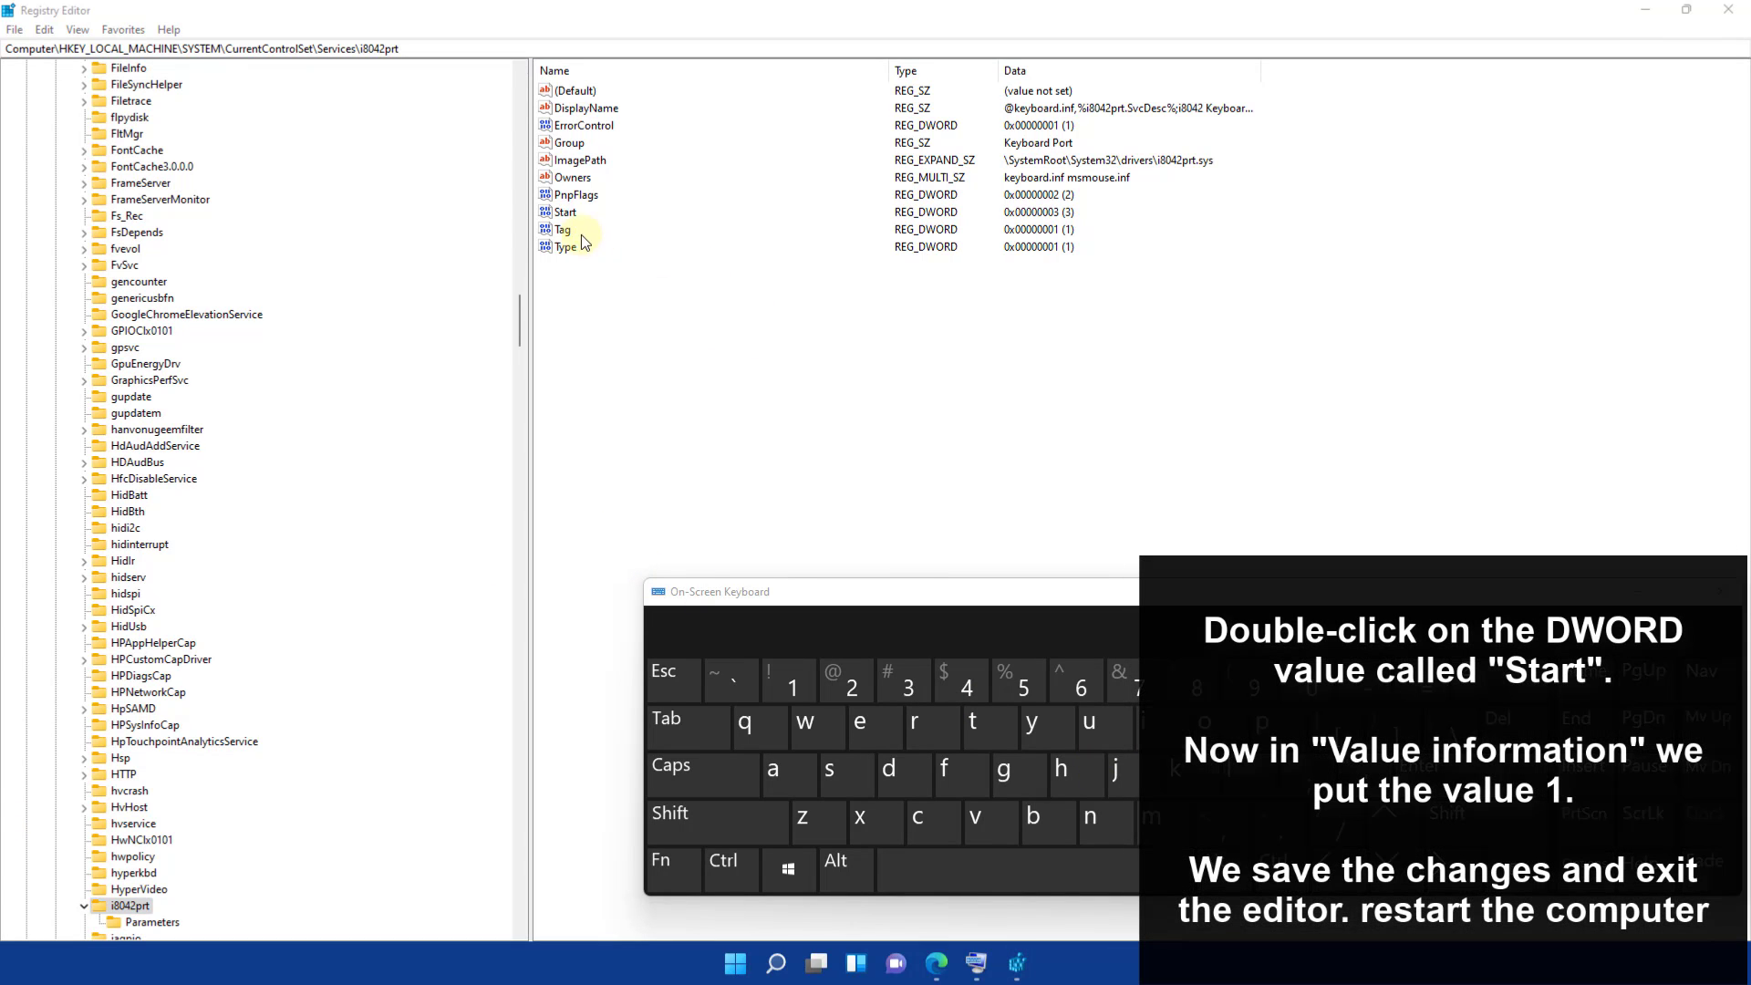
Set the value data of the Start DWORD in the i8042prt key to 1
left_click(571, 215)
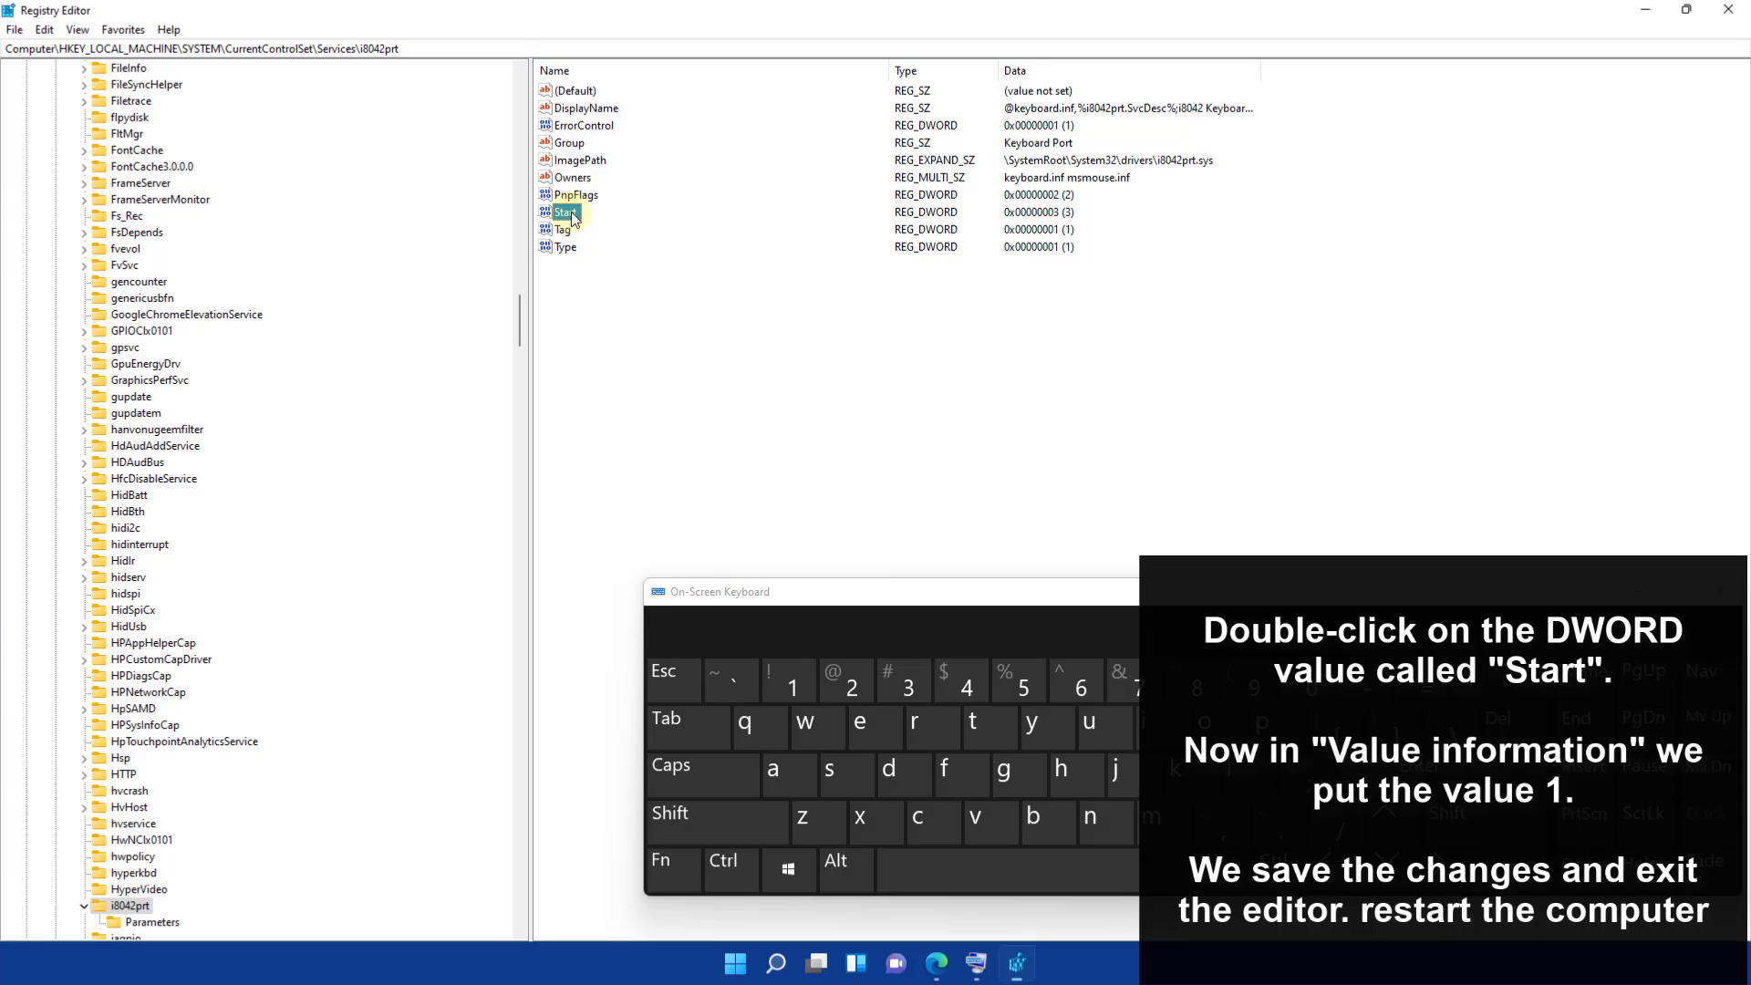
double_click(565, 213)
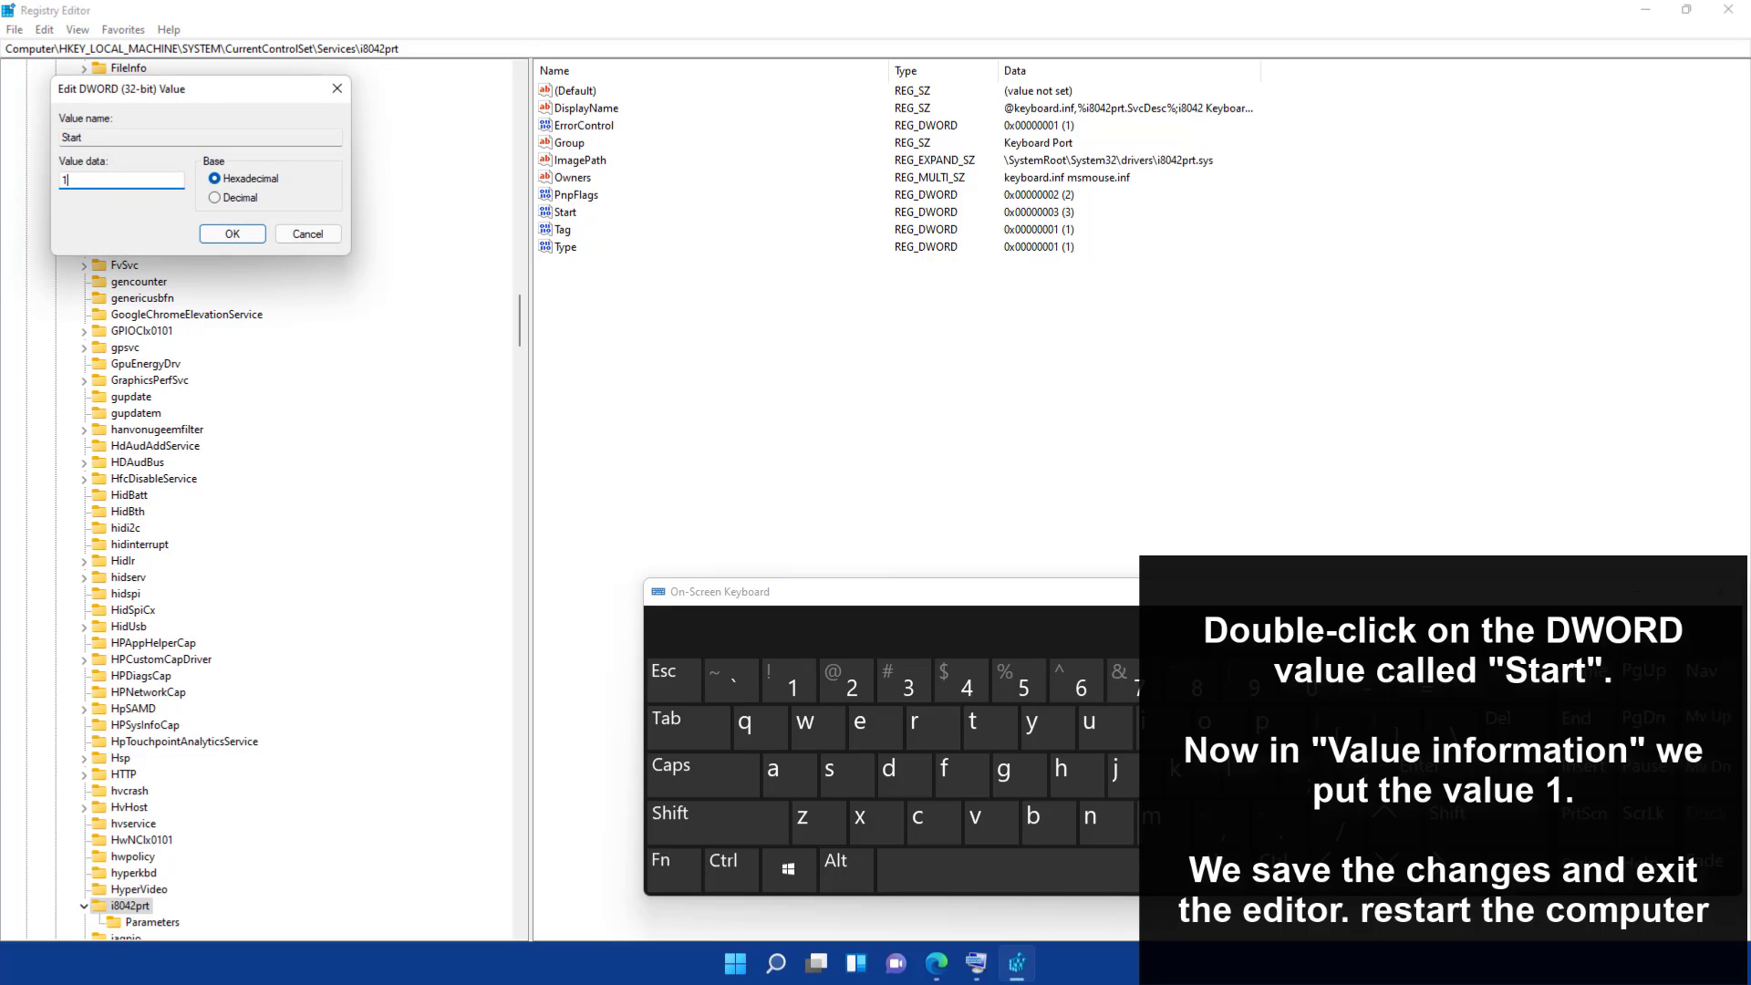
left_click(232, 233)
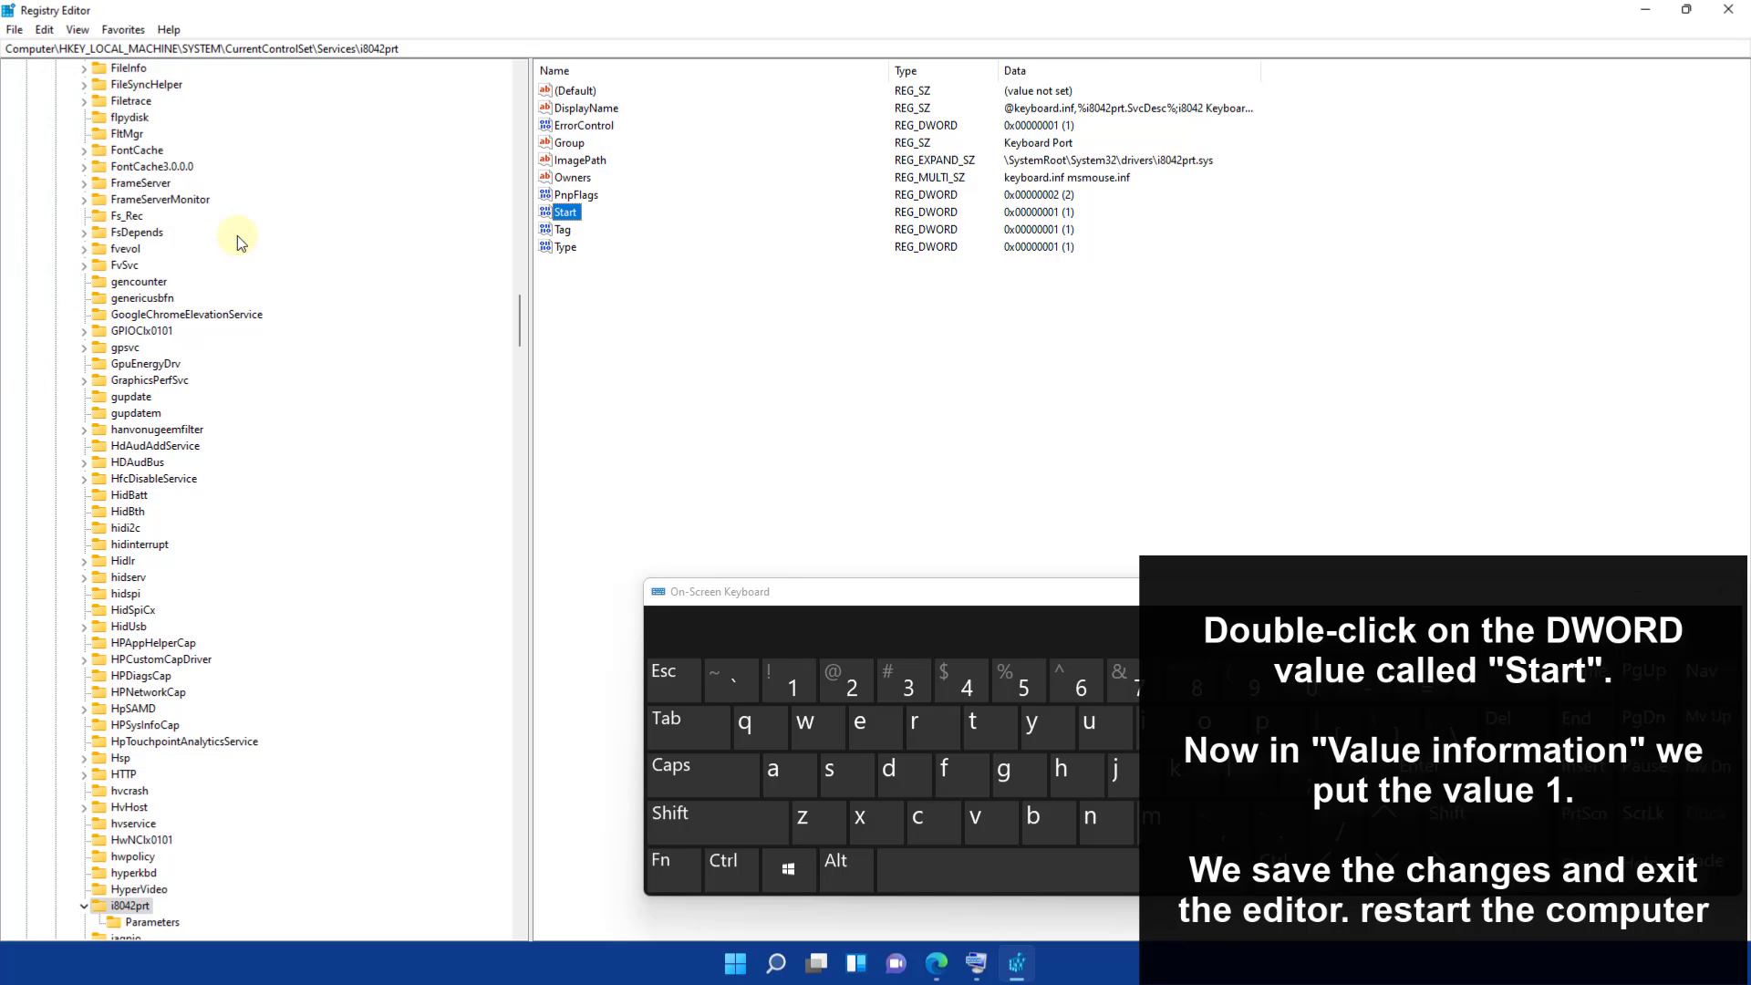
key("F10")
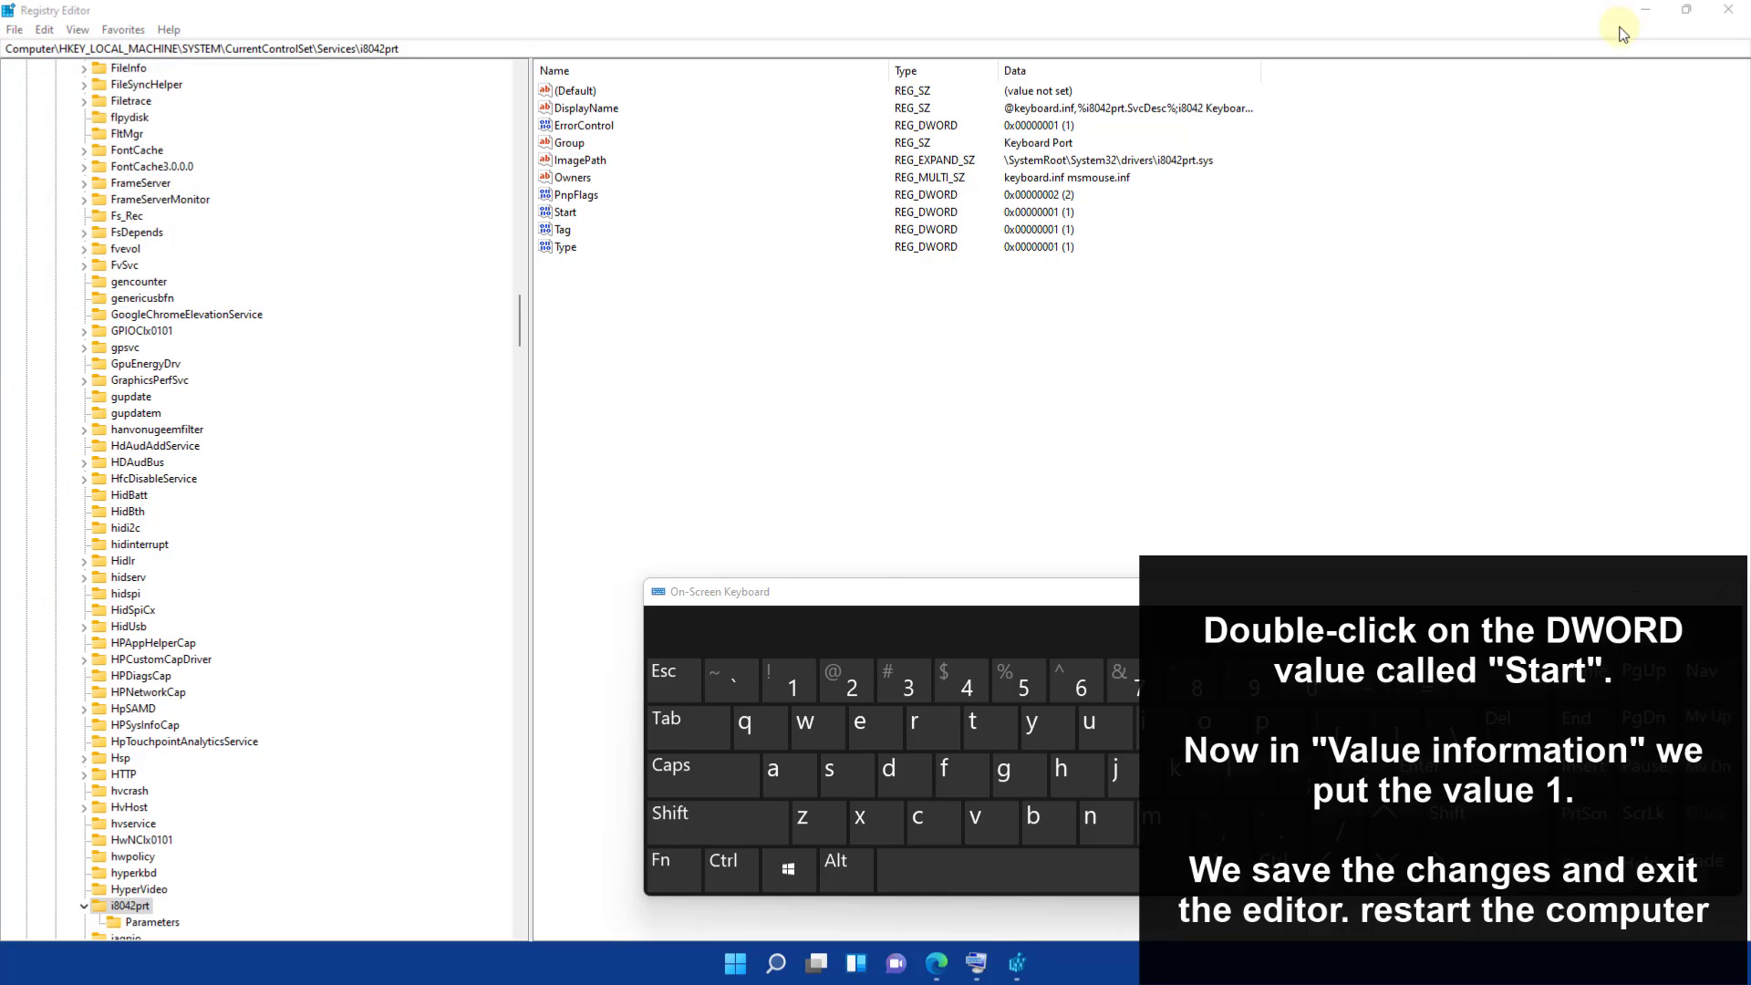
Minimize the Registry Editor and the on-screen keyboard
left_click(1645, 11)
left_click(153, 798)
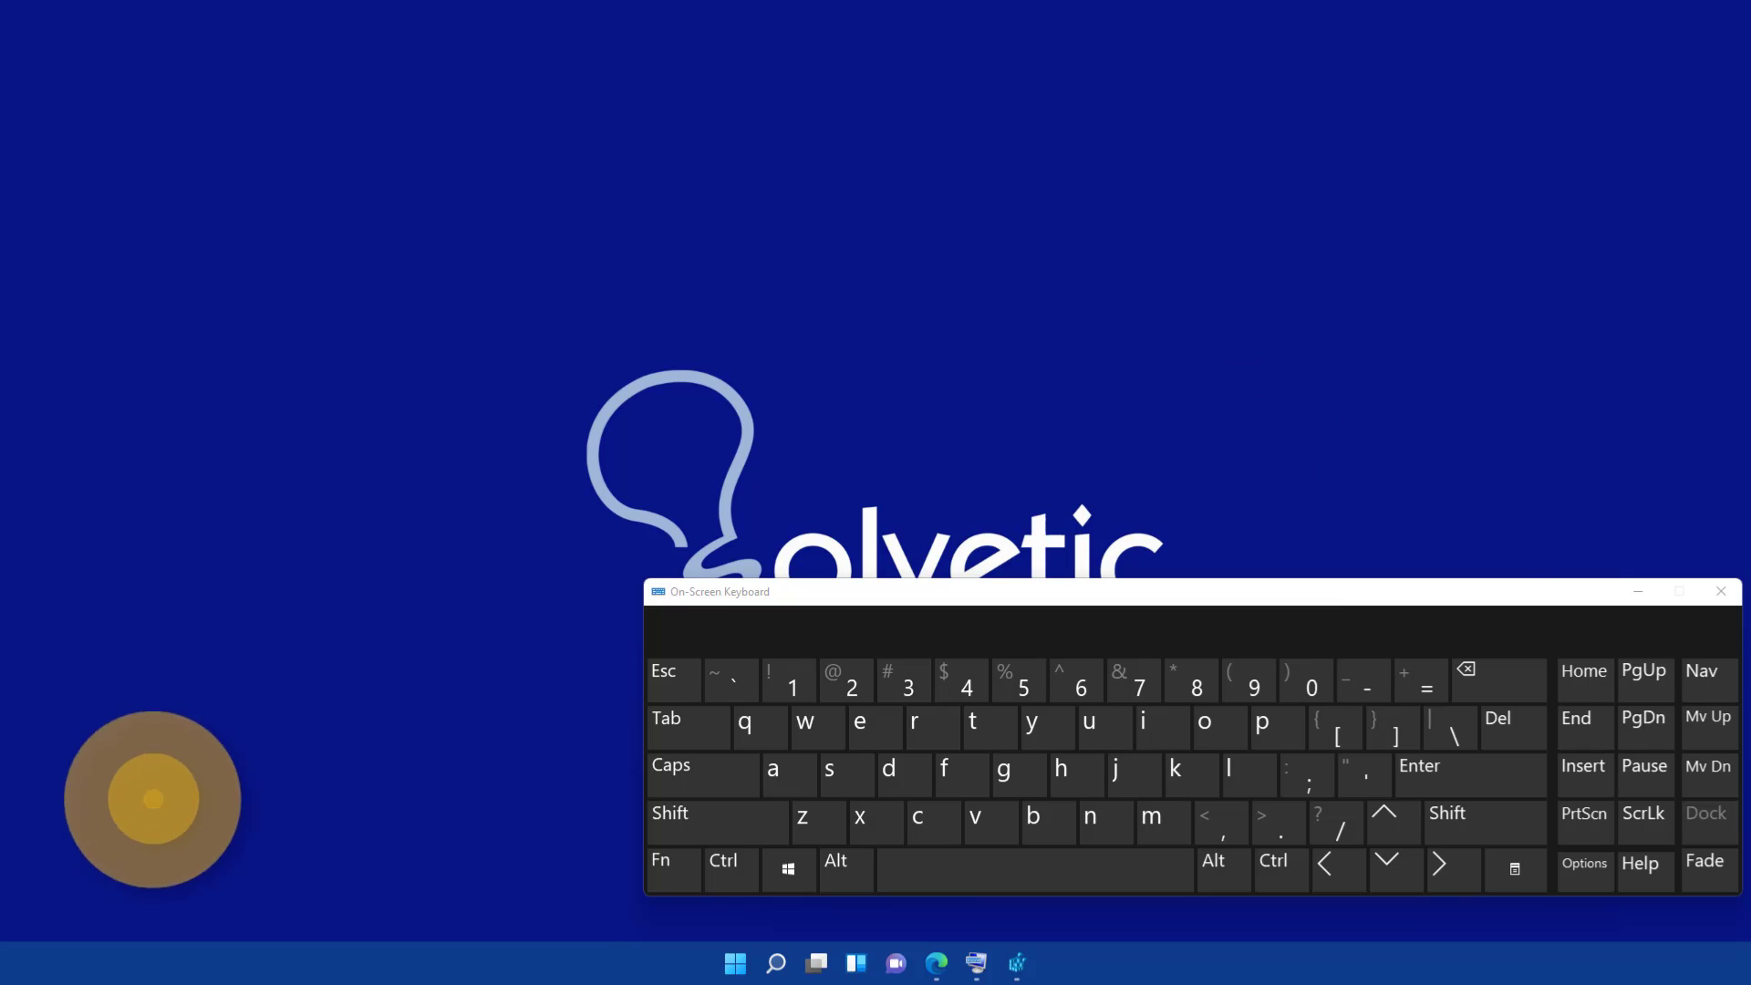
left_click(1636, 594)
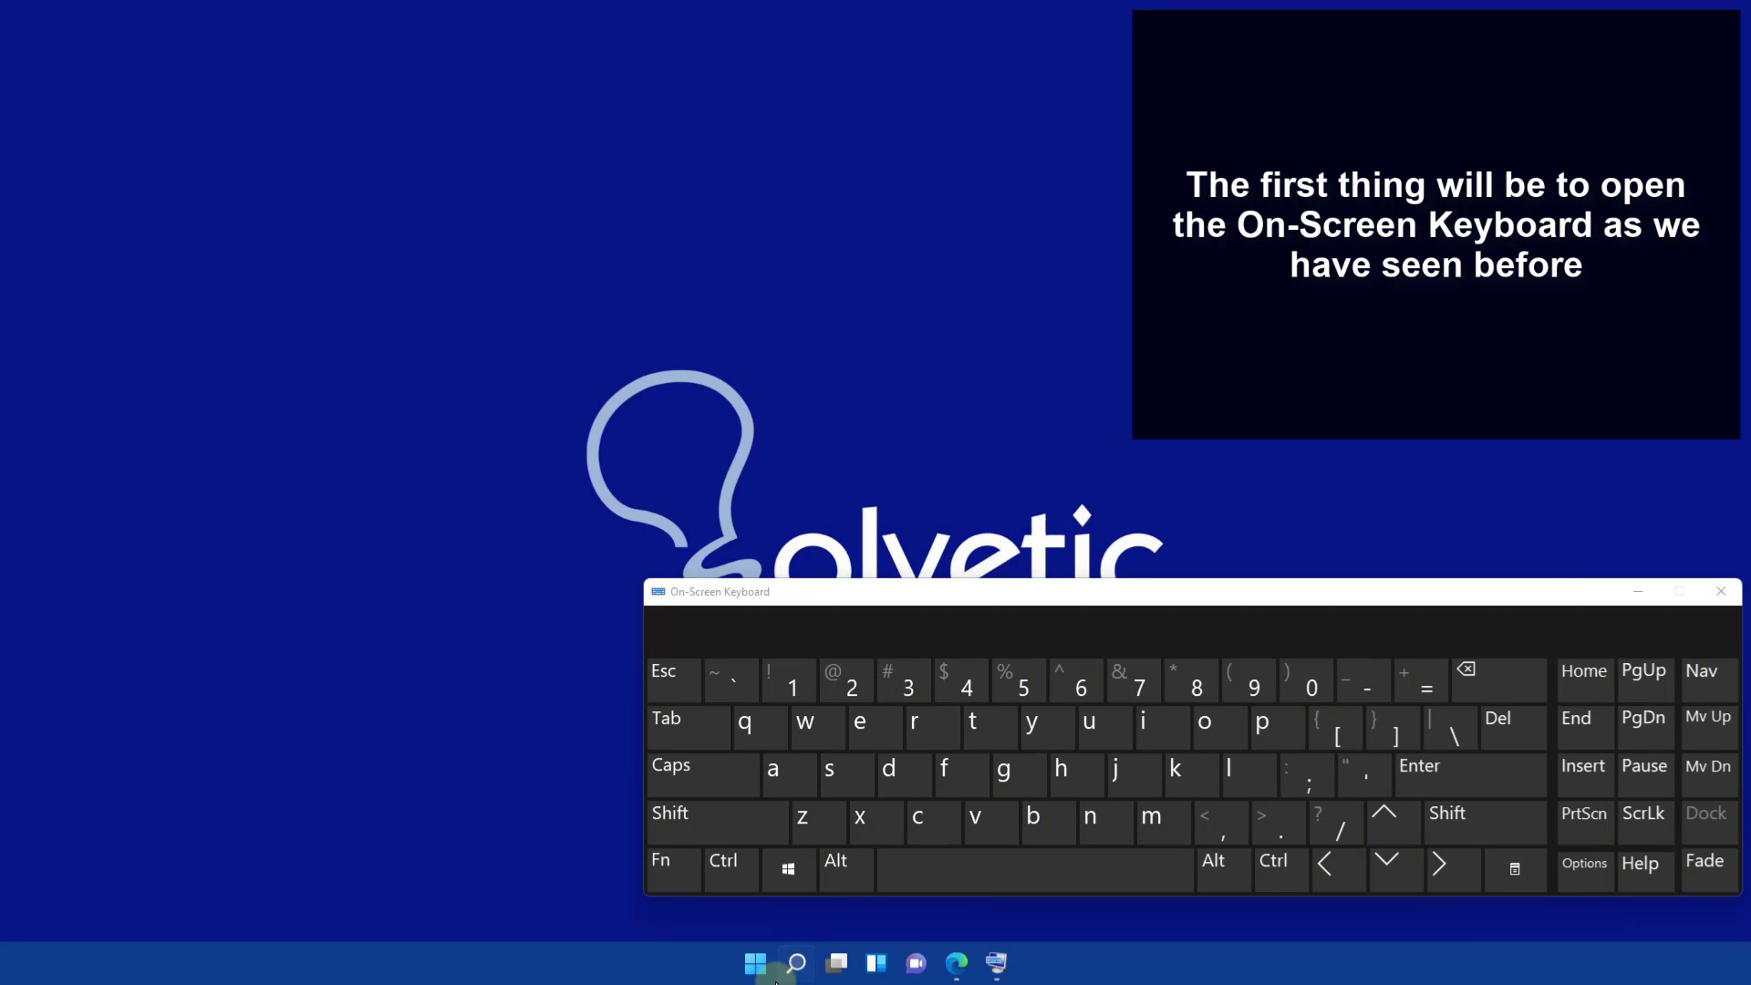
Search Windows for cmd with the on-screen keyboard and run Command Prompt as administrator
left_click(791, 969)
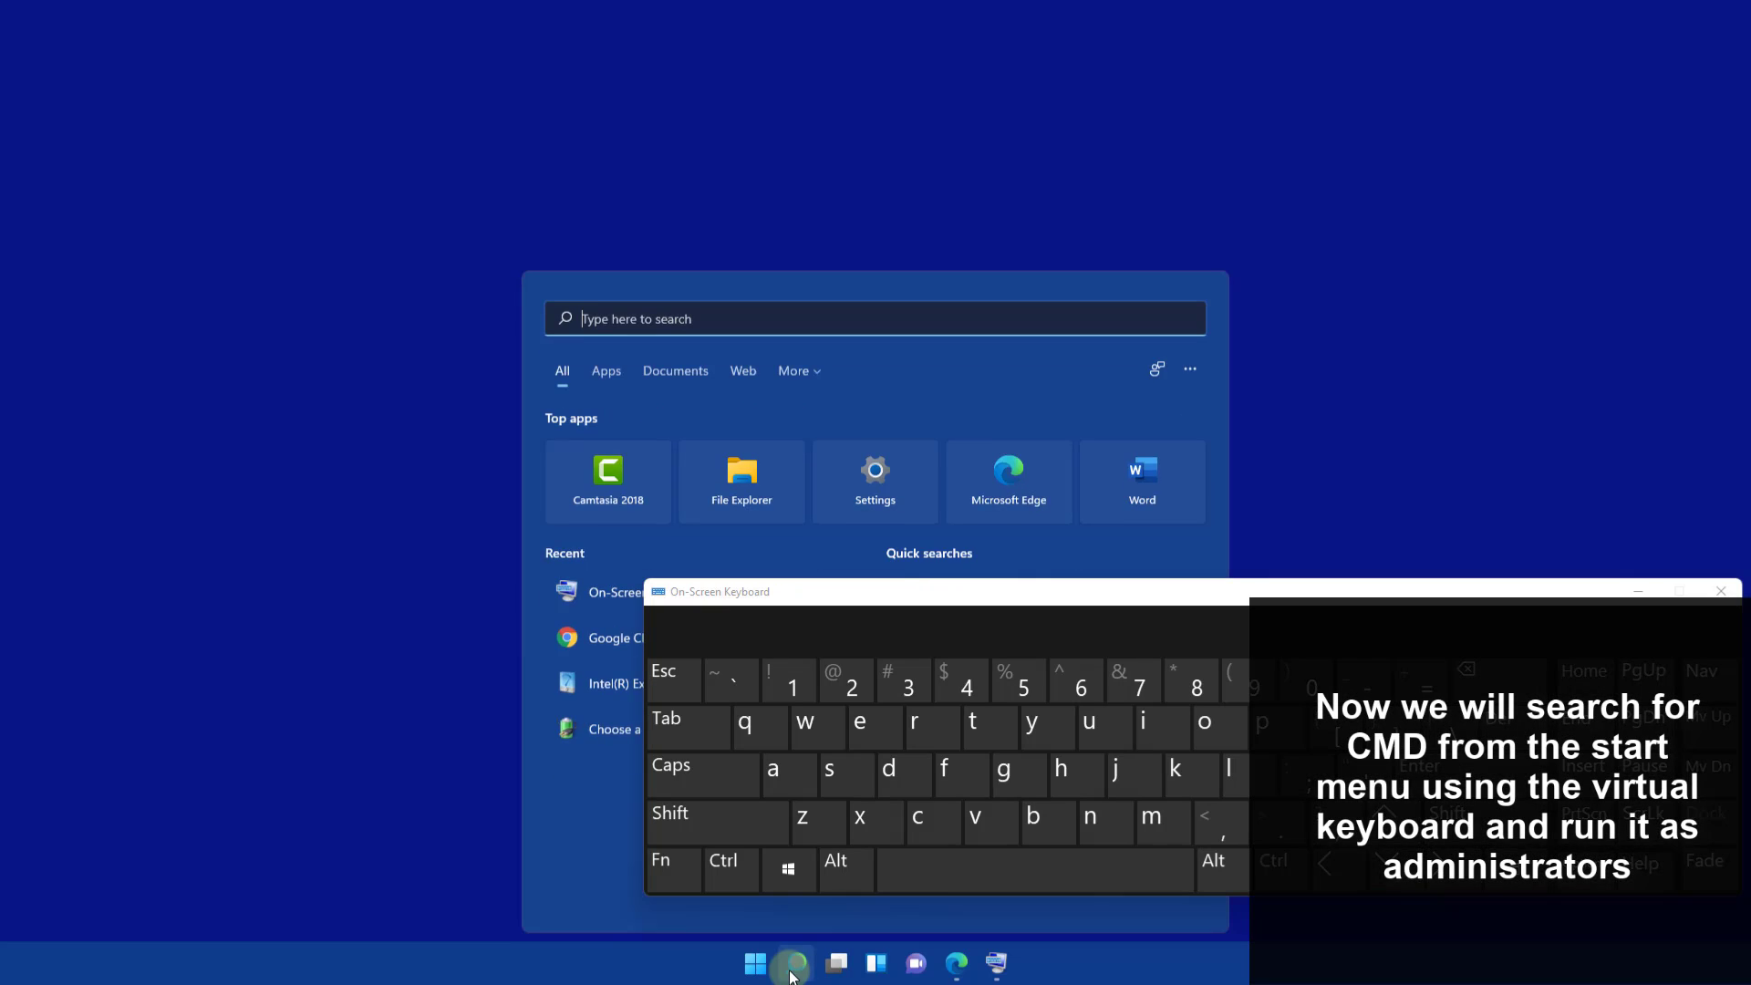
left_click(923, 820)
left_click(1151, 821)
left_click(901, 775)
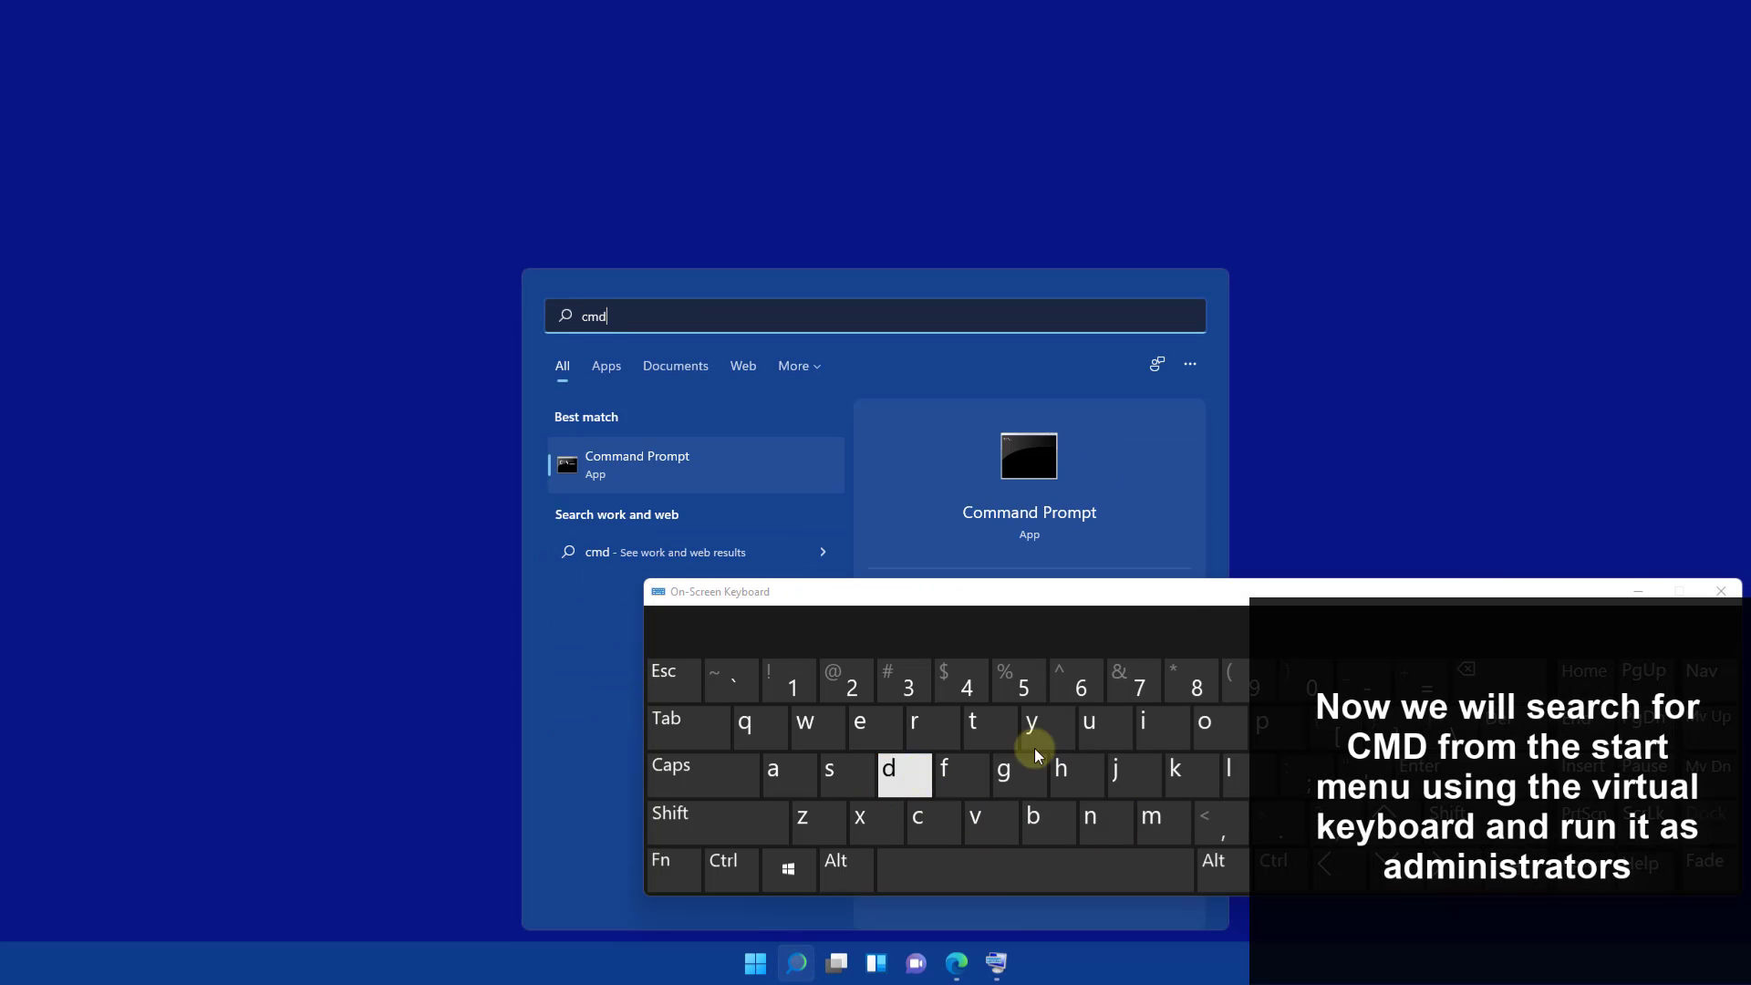
left_click_drag(1180, 595, 1276, 844)
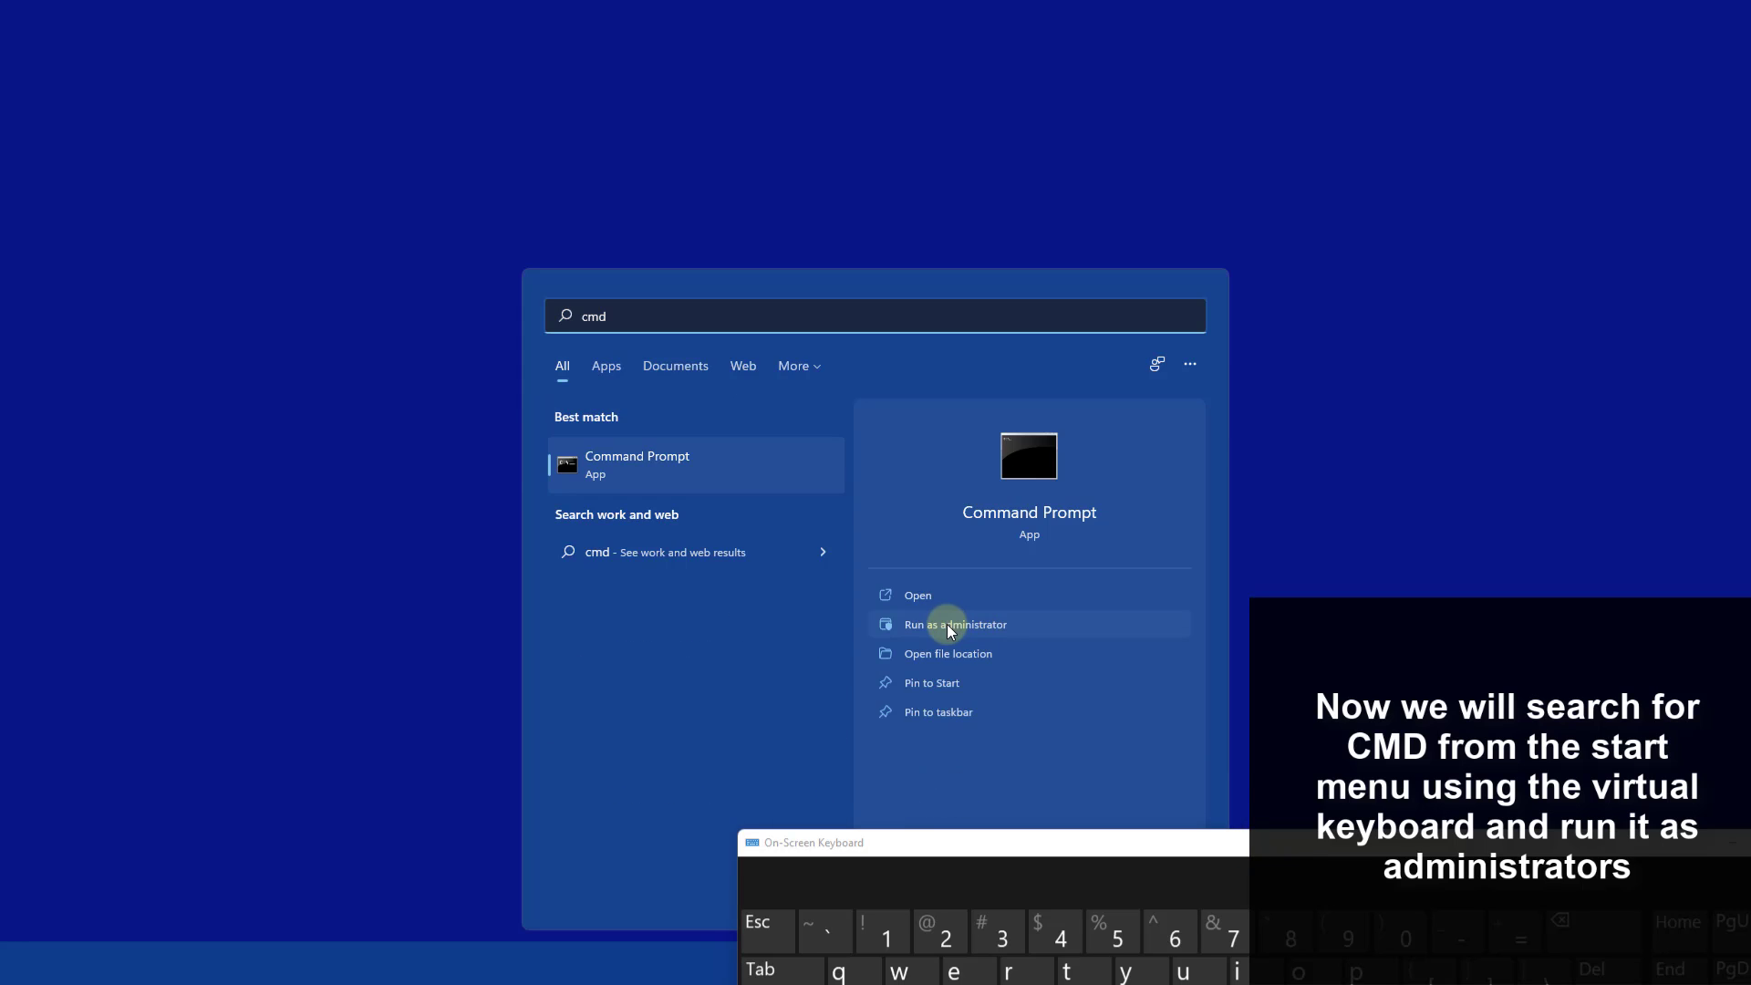
left_click(947, 624)
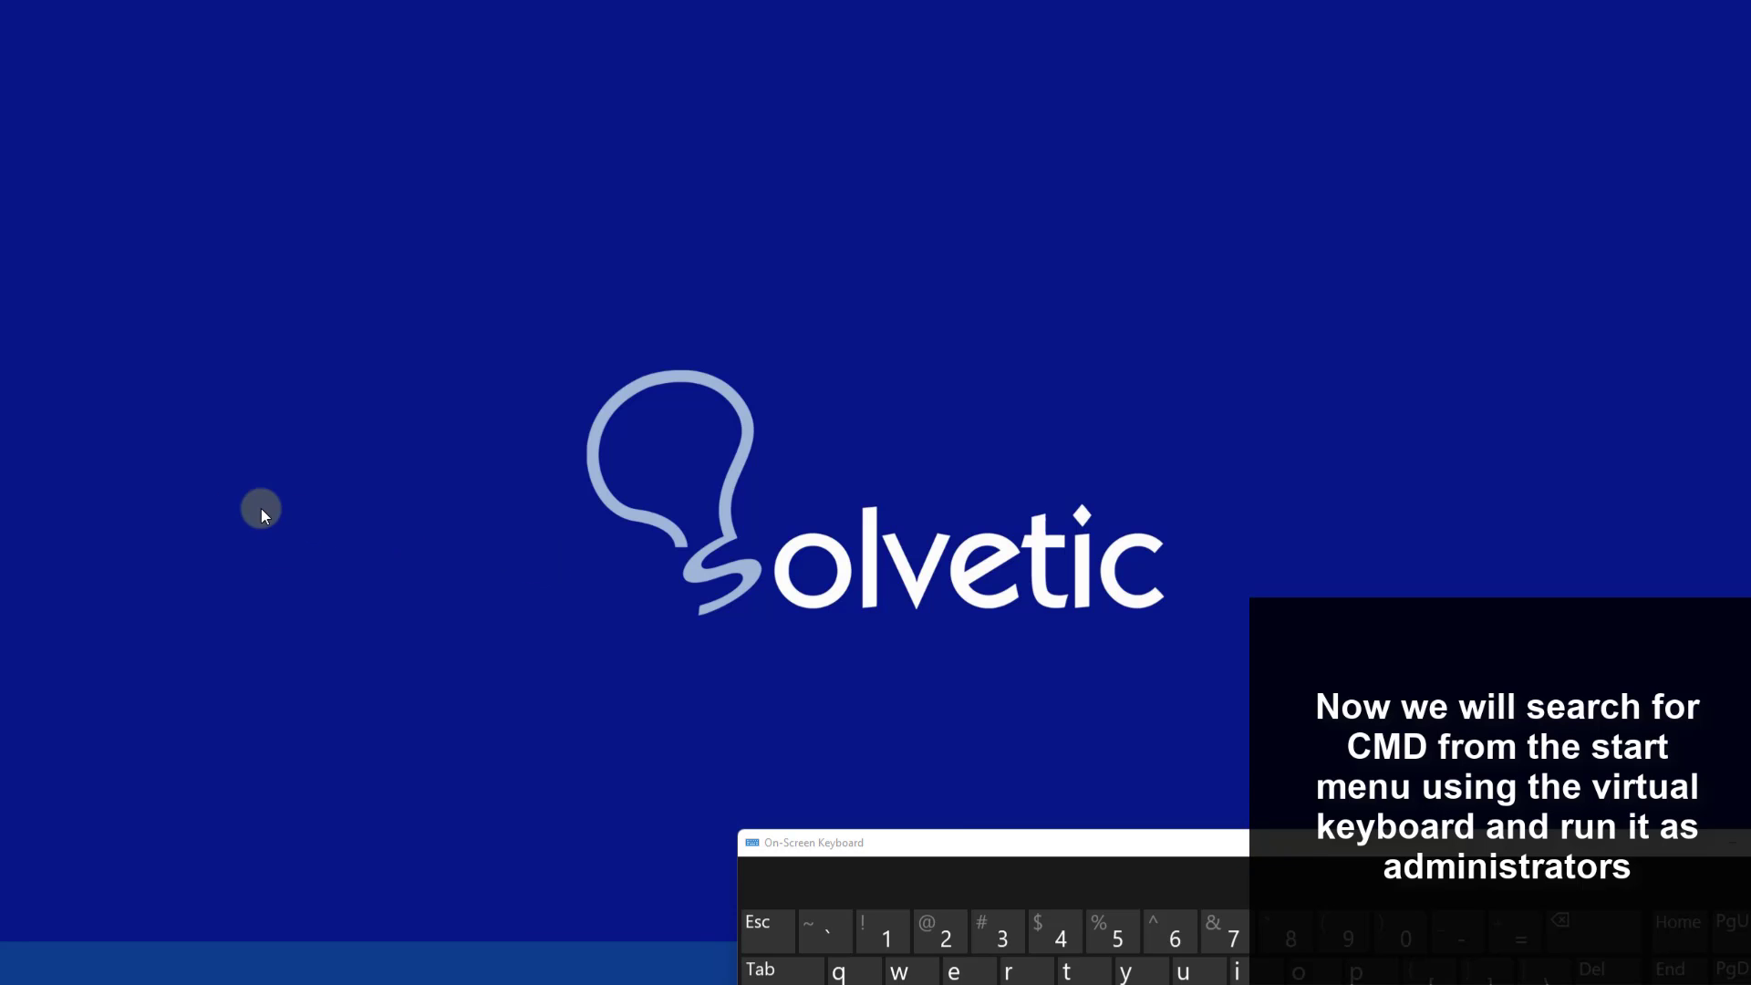
Bring the on-screen keyboard fully into view and run the pasted command sfc /scanfile=c:\windows\system32\ieframe.dll in Command Prompt
left_click_drag(1034, 845, 1020, 631)
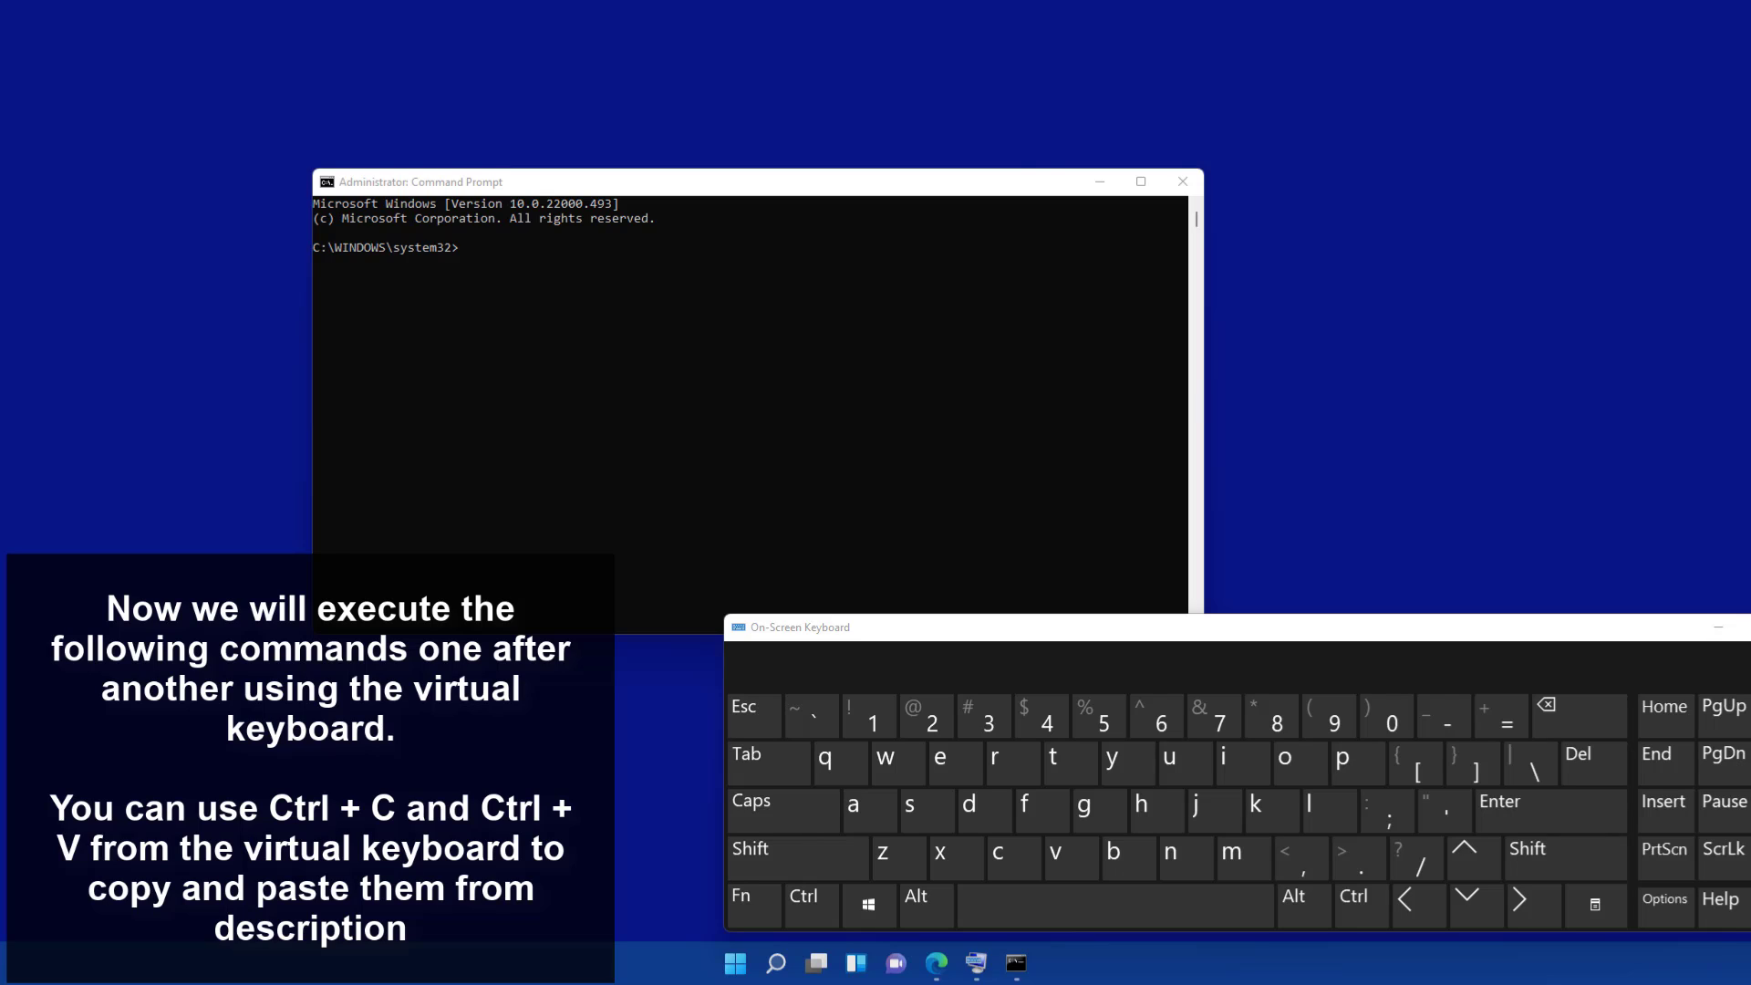
left_click(830, 181)
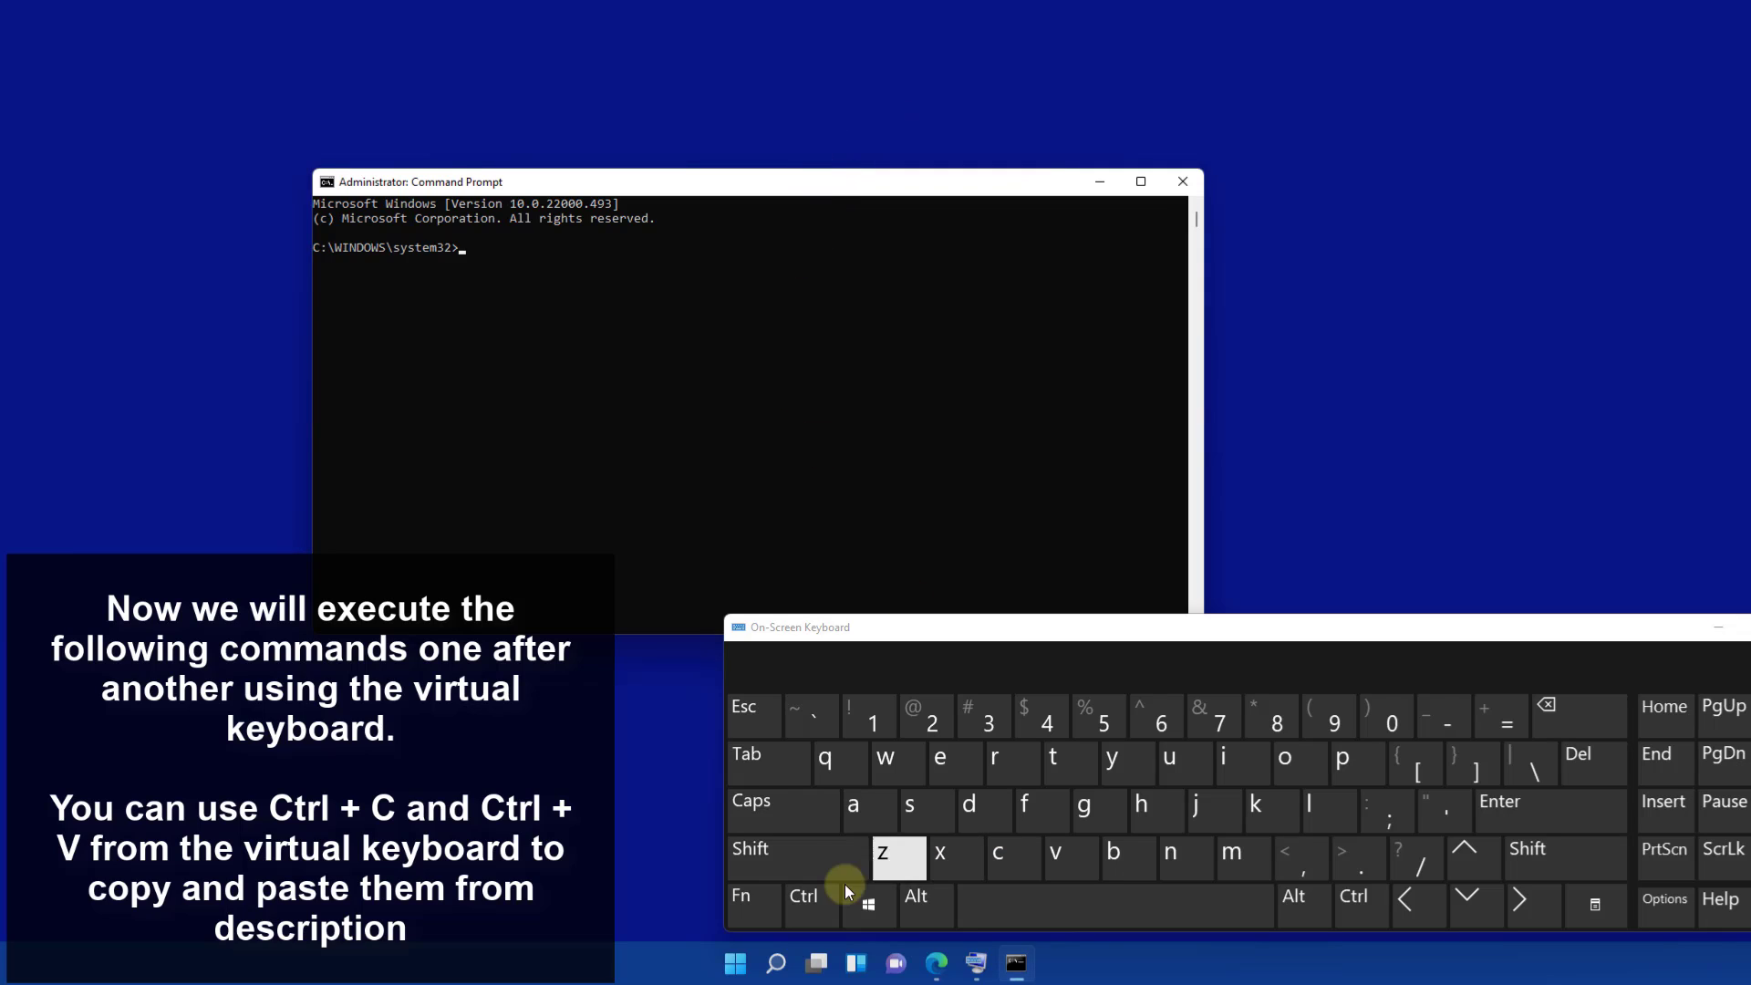
left_click(817, 895)
left_click(1076, 852)
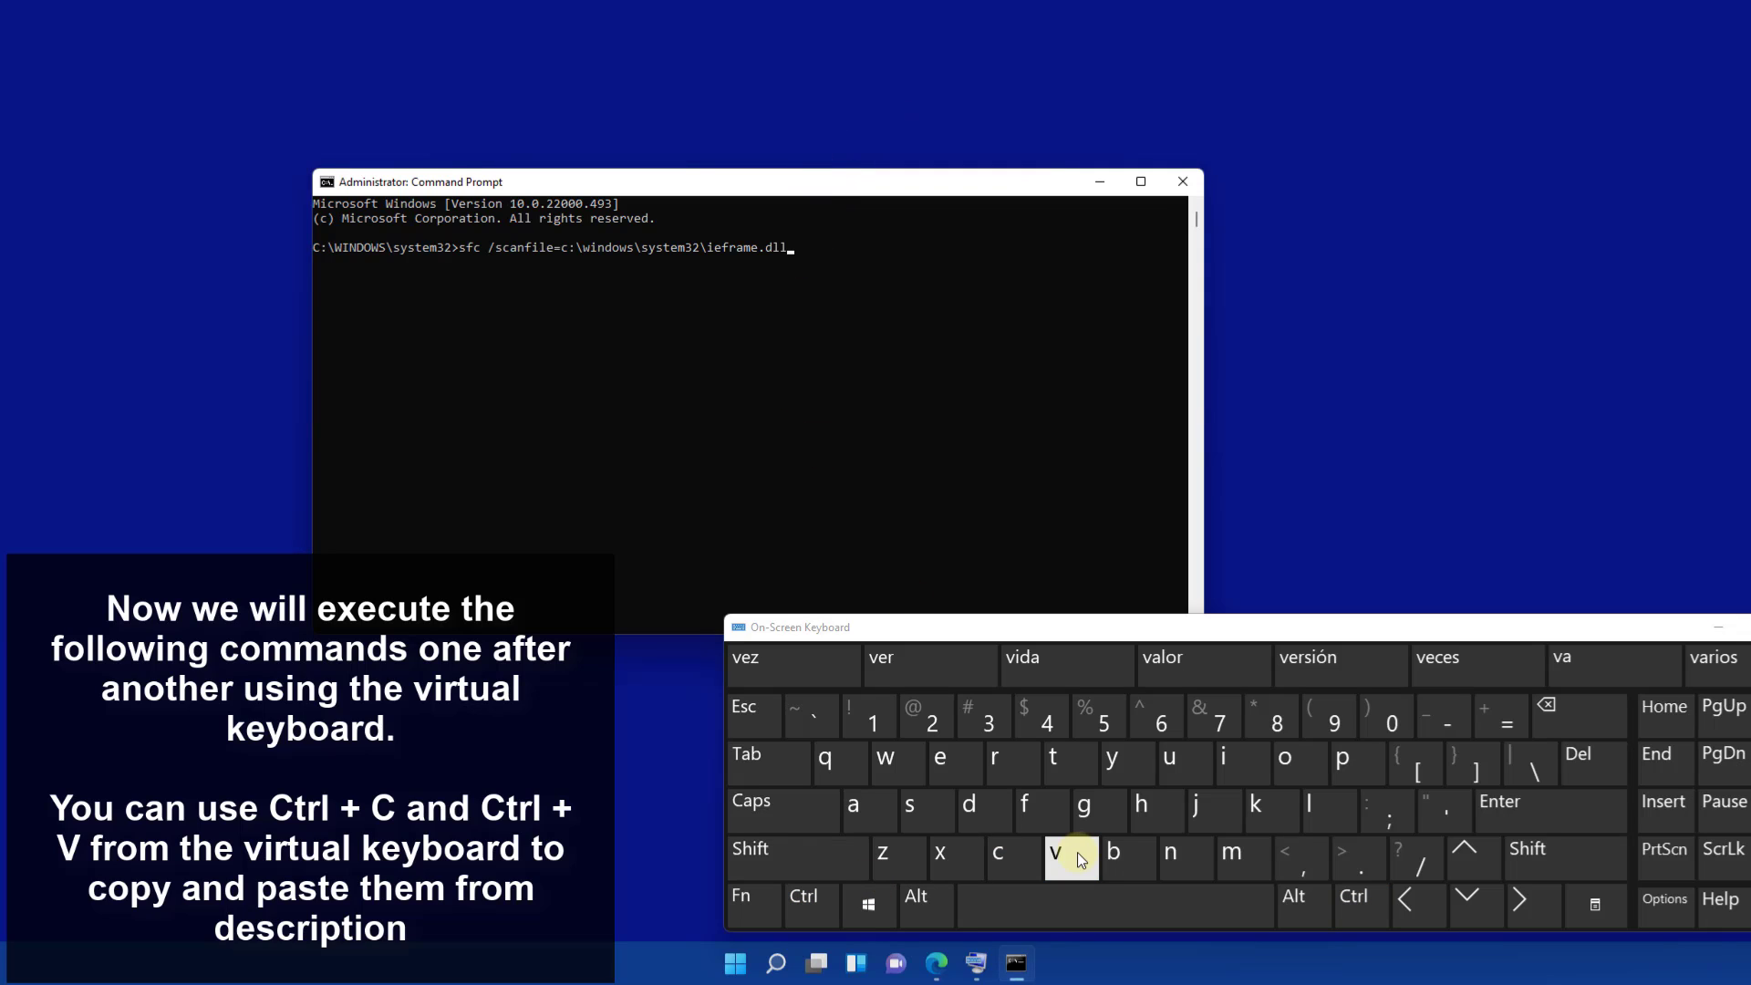
left_click(1502, 811)
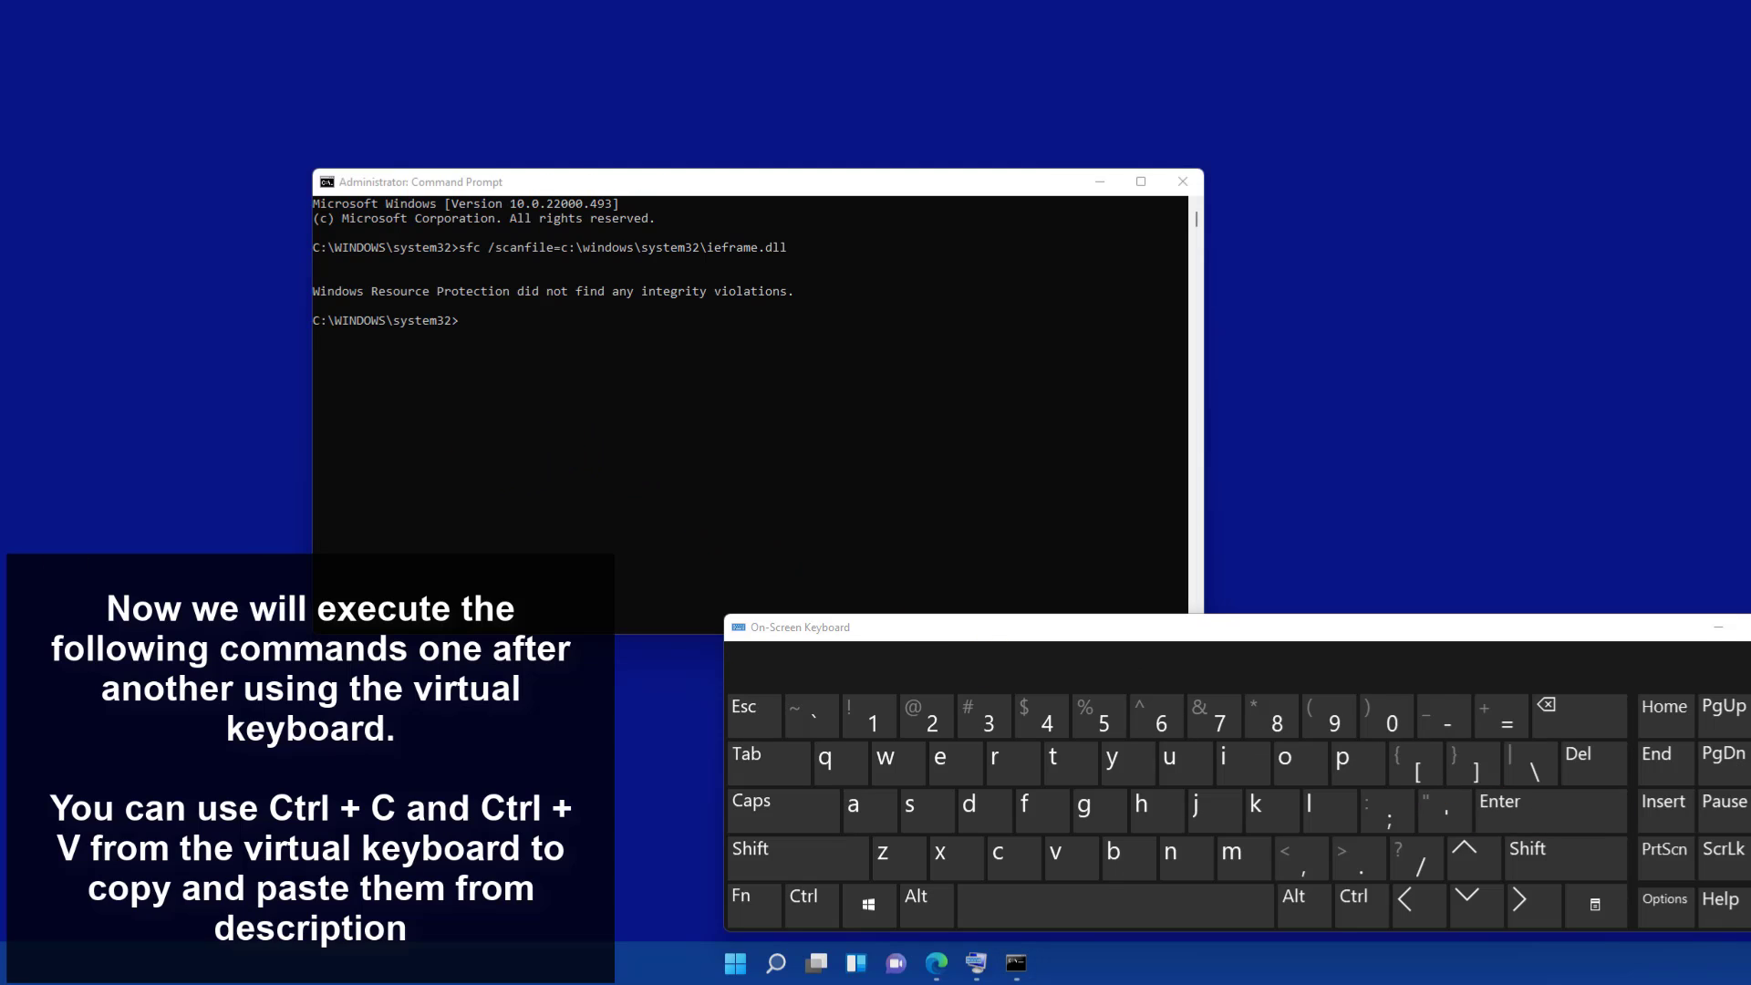
Paste and run sfc /verifyfile=c:\windows\system32\ieframe.dll in Command Prompt using the on-screen keyboard
left_click(1036, 182)
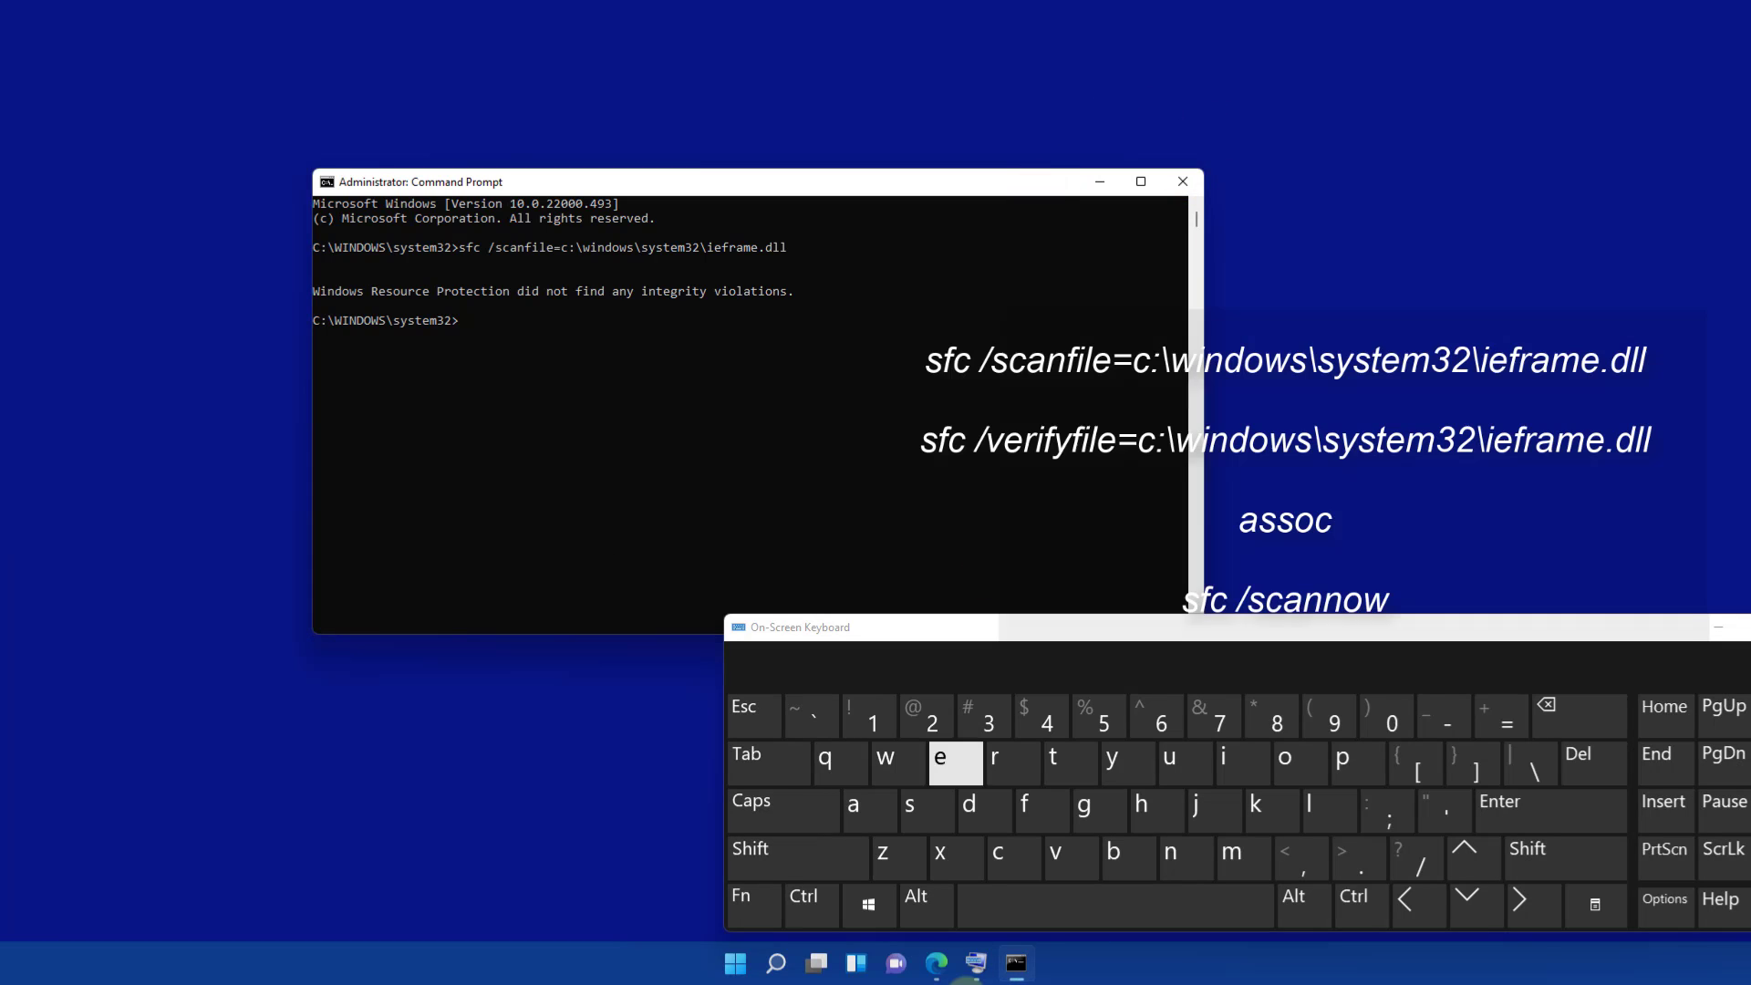
left_click(807, 901)
left_click(1055, 852)
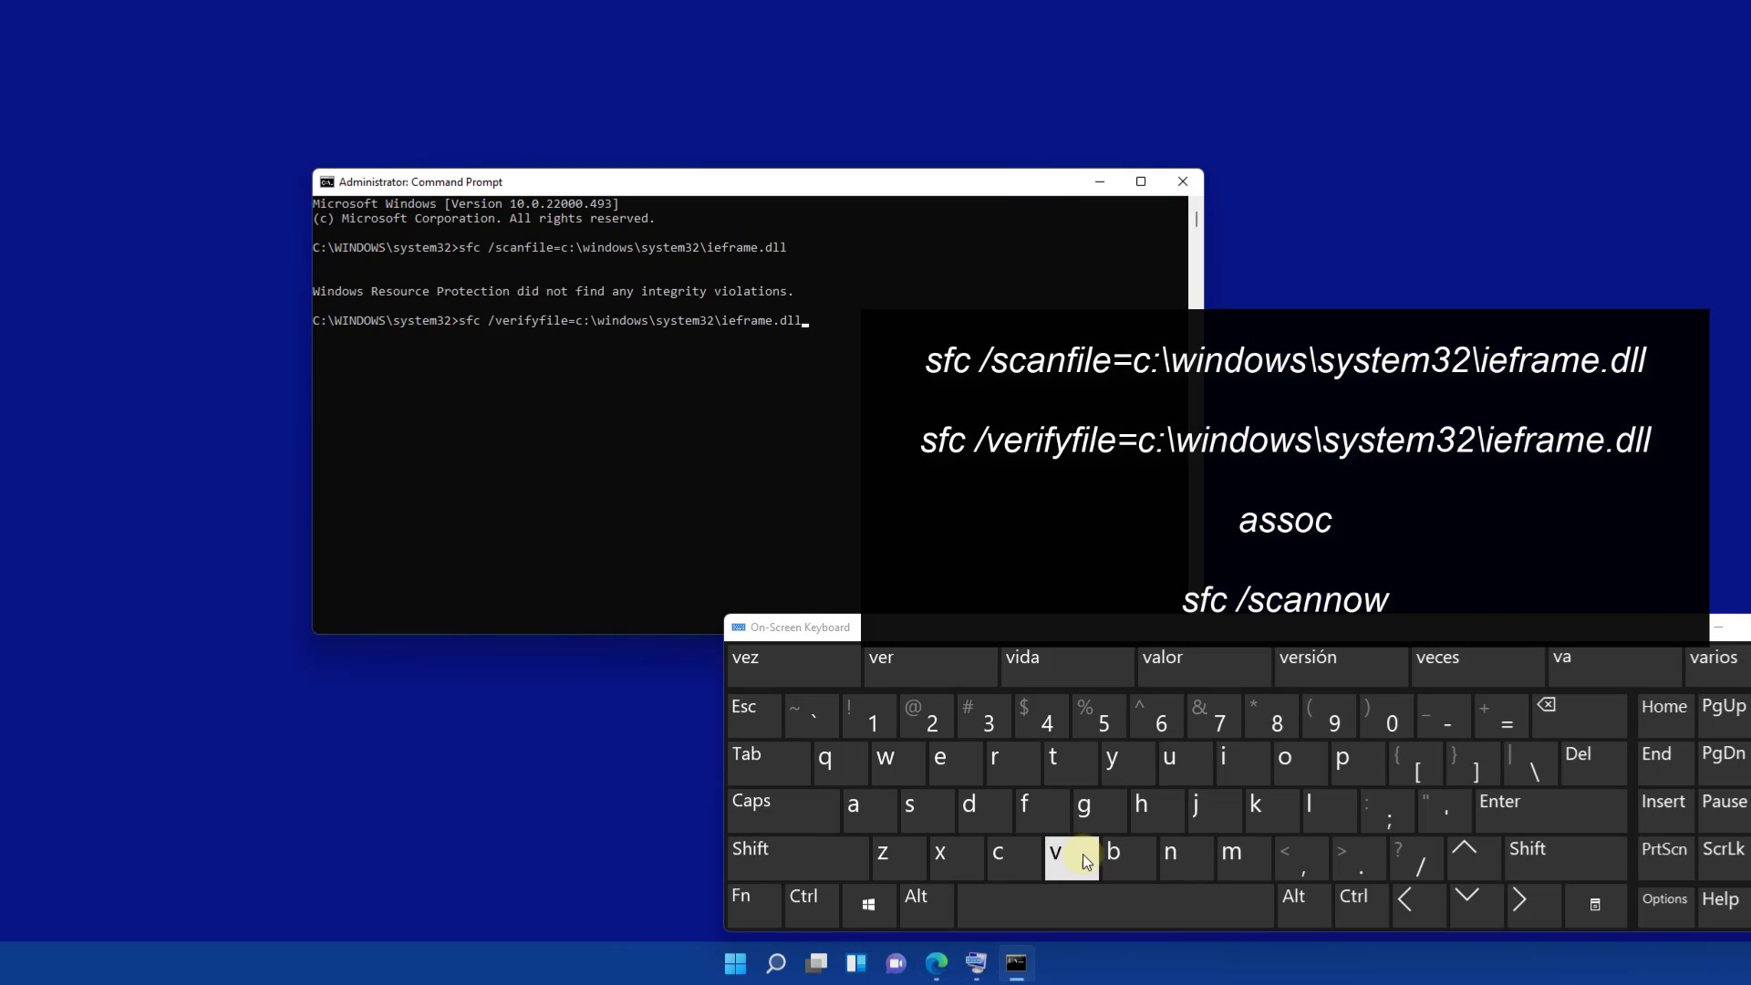
left_click(1572, 825)
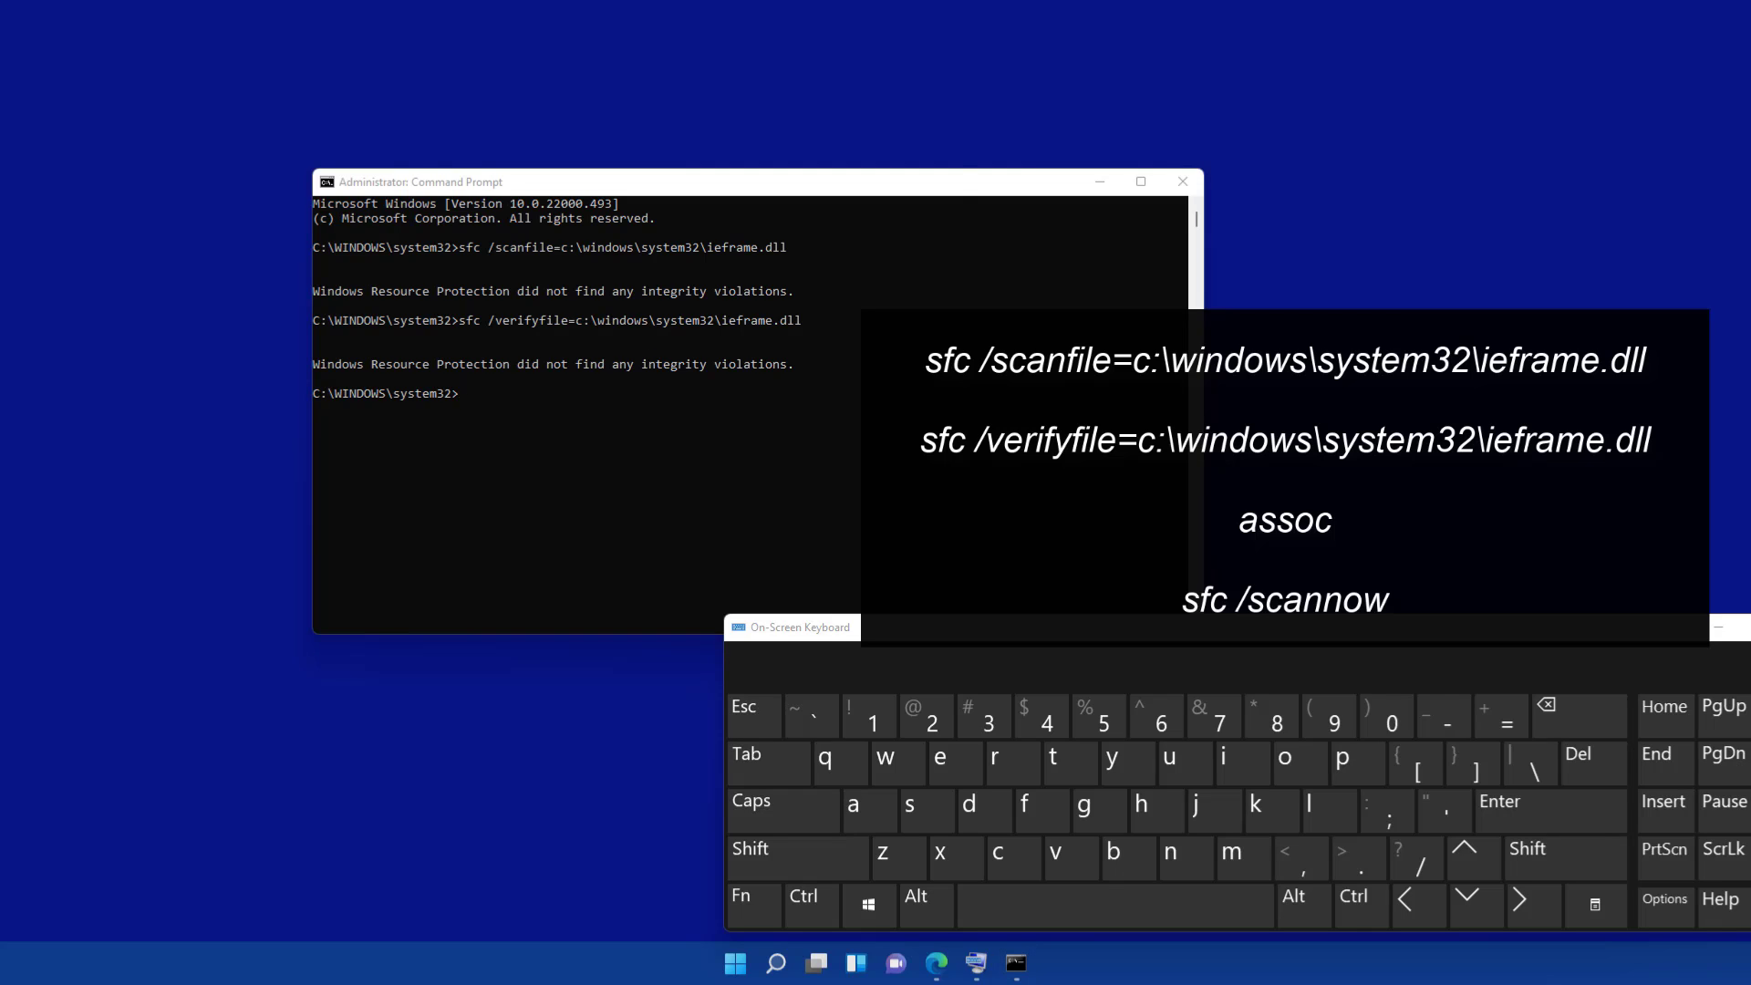
Paste and run the assoc command in Command Prompt using the on-screen keyboard
left_click(922, 189)
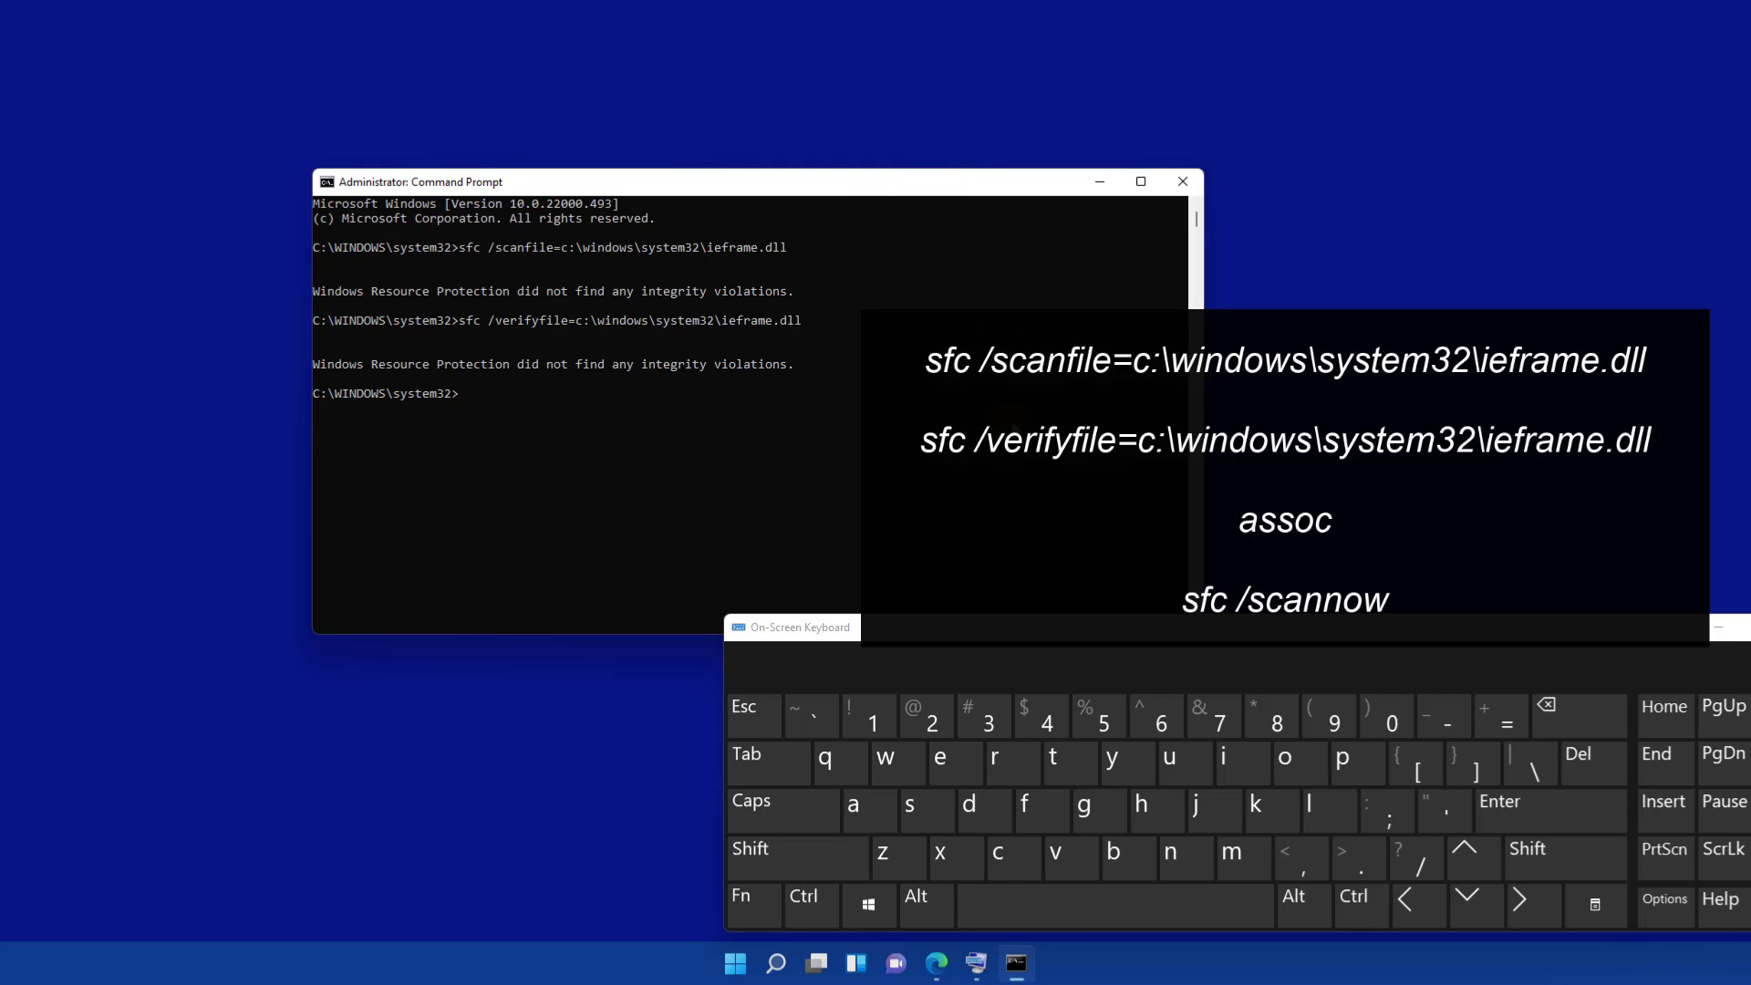
left_click(812, 906)
left_click(1058, 857)
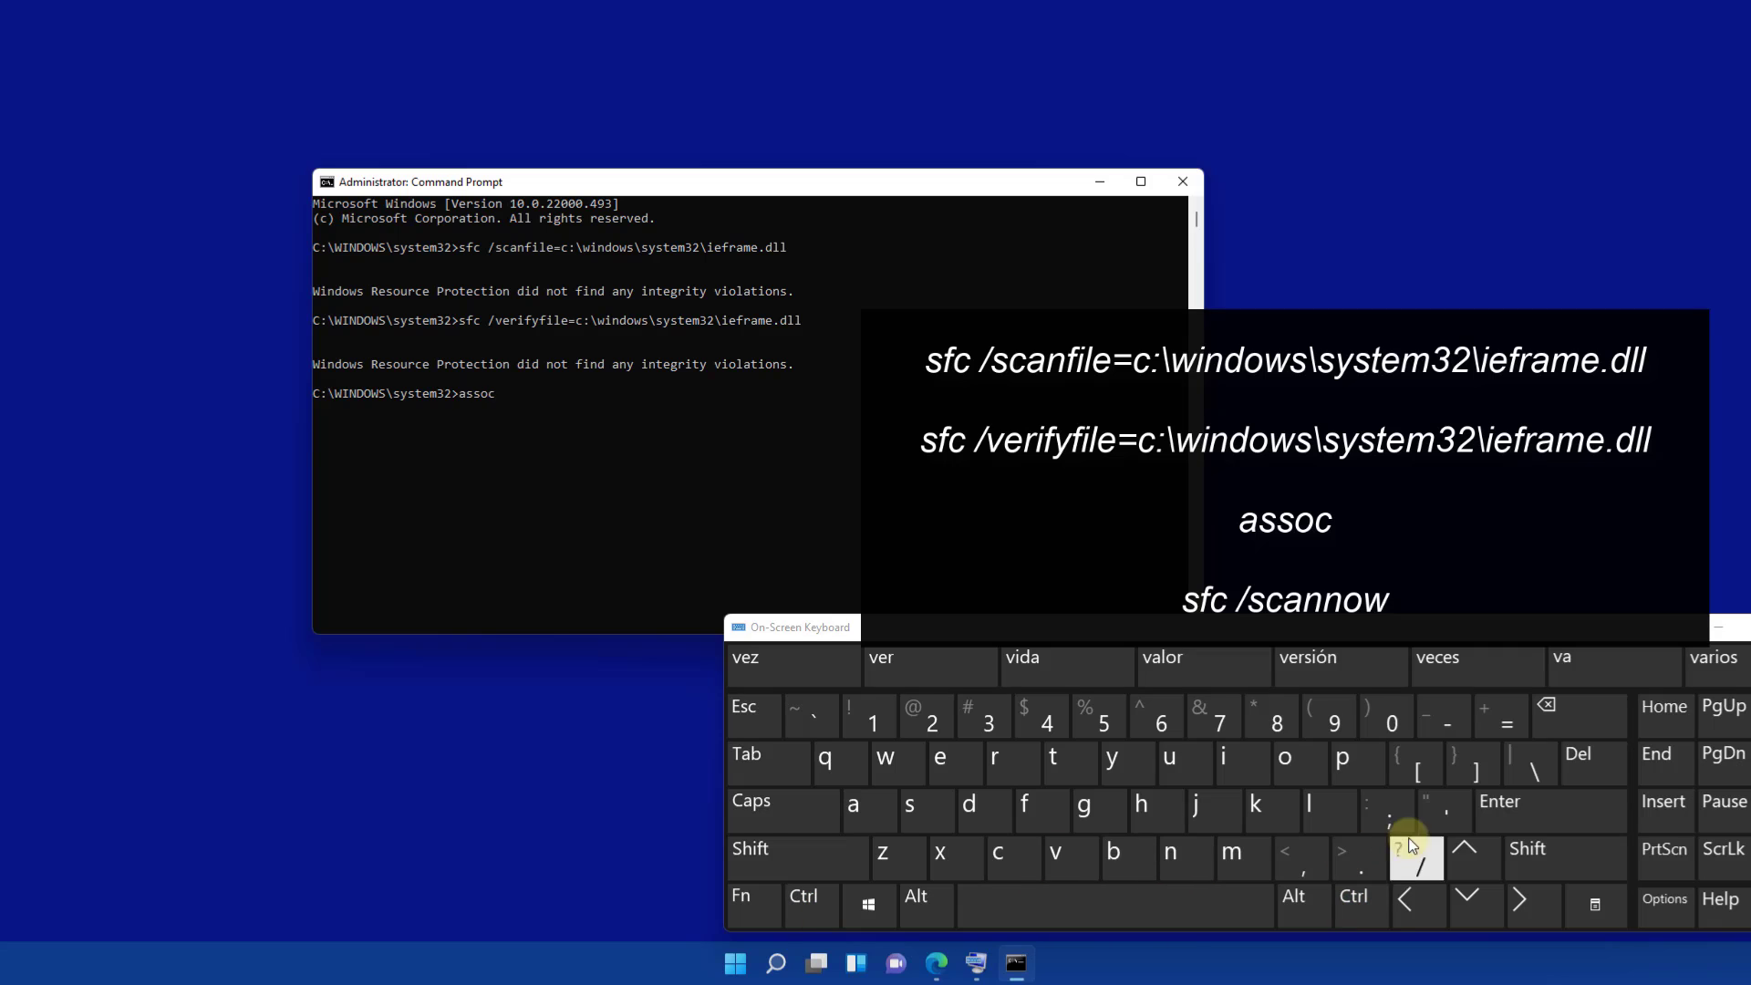
left_click(1495, 808)
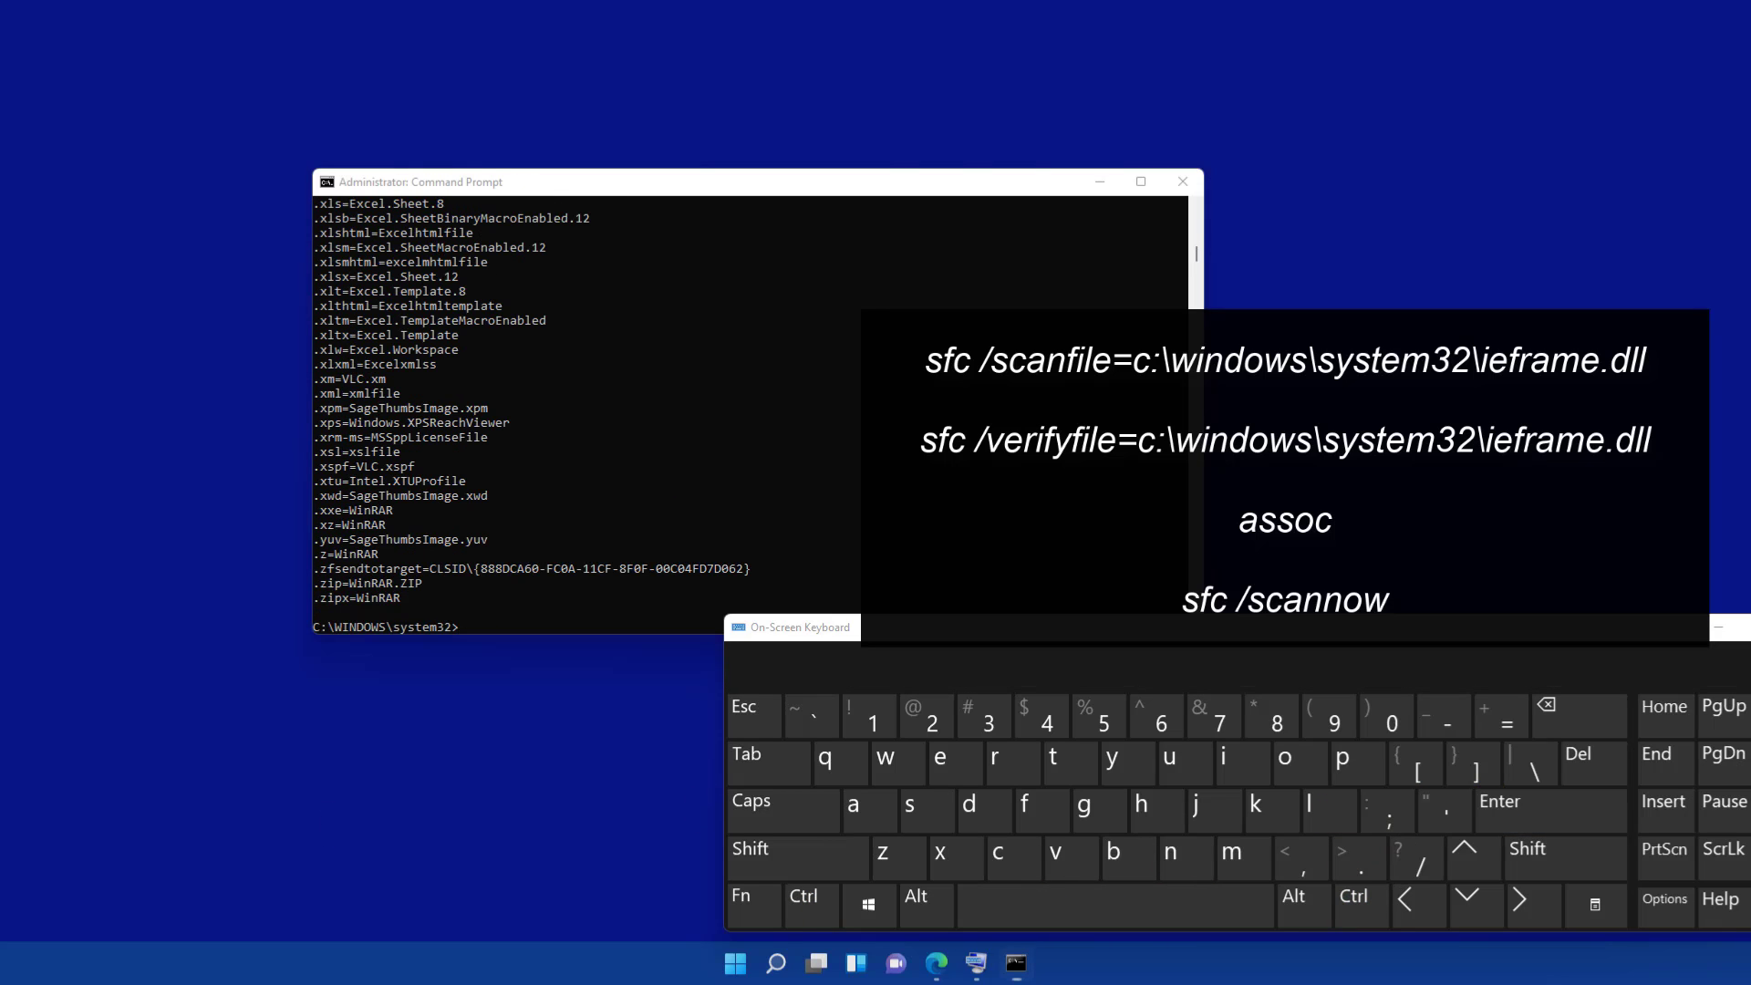
Move the Command Prompt window clear of the on-screen keyboard and run the pasted command sfc /scannow
left_click(905, 398)
left_click(966, 661)
left_click_drag(780, 174, 741, 37)
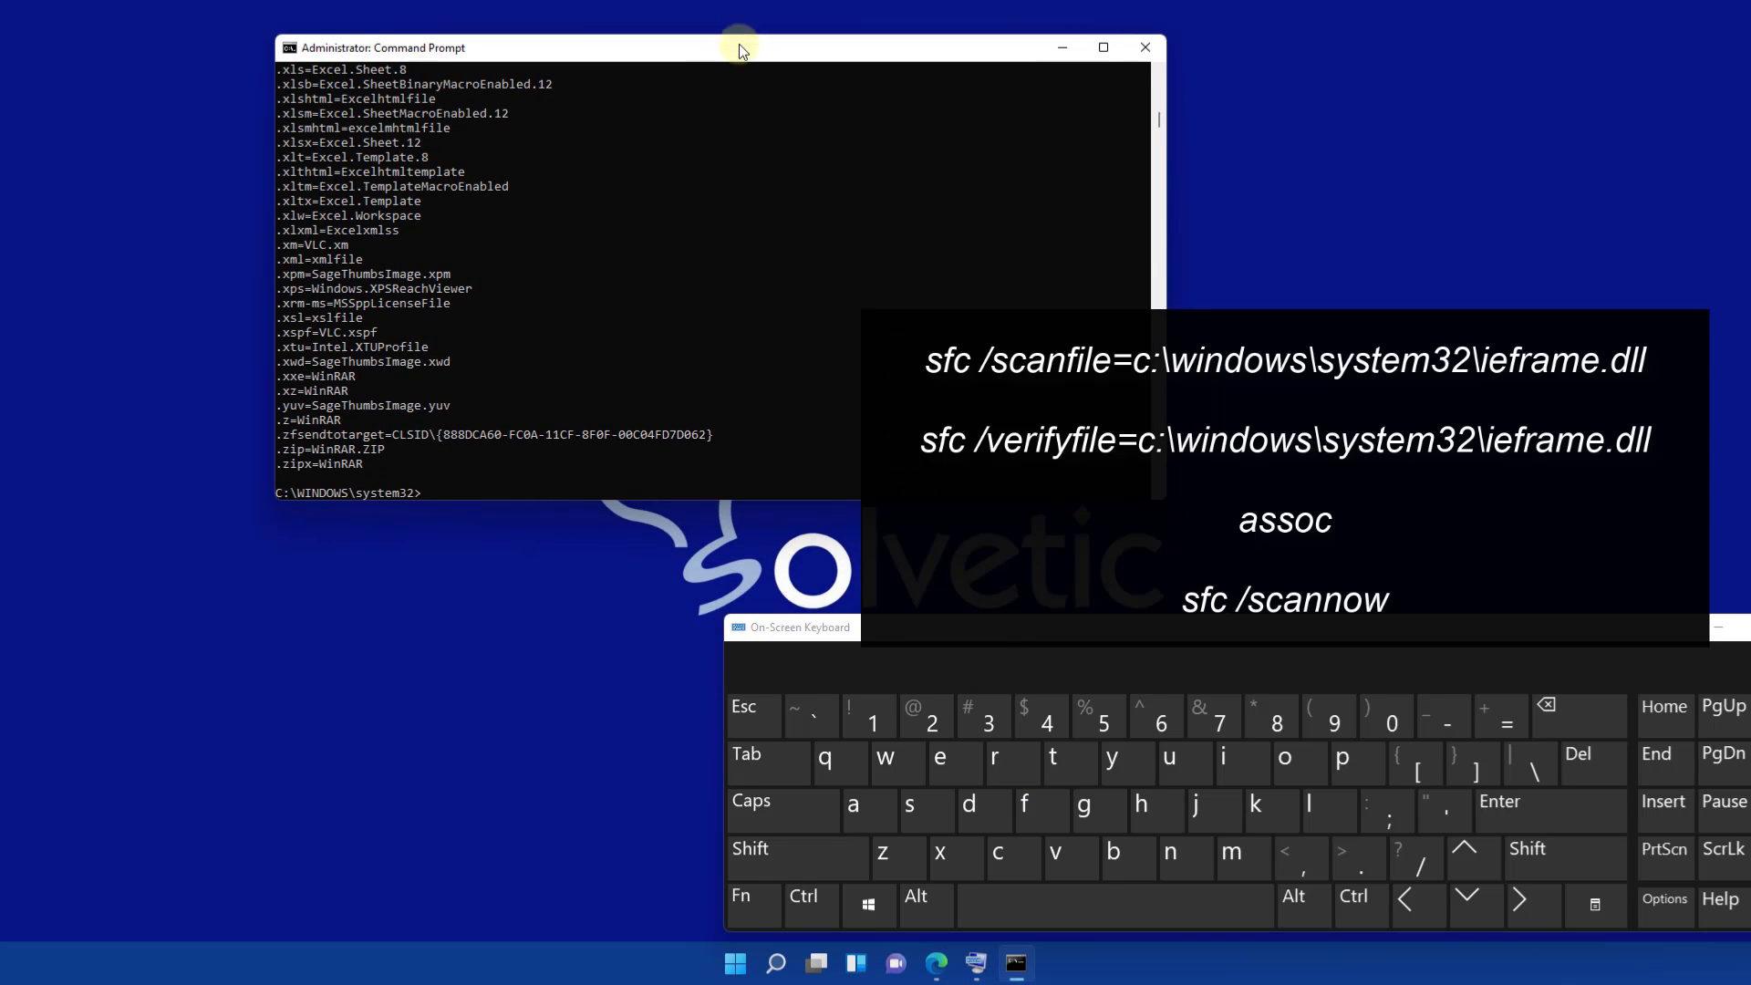
left_click(824, 907)
left_click(1063, 853)
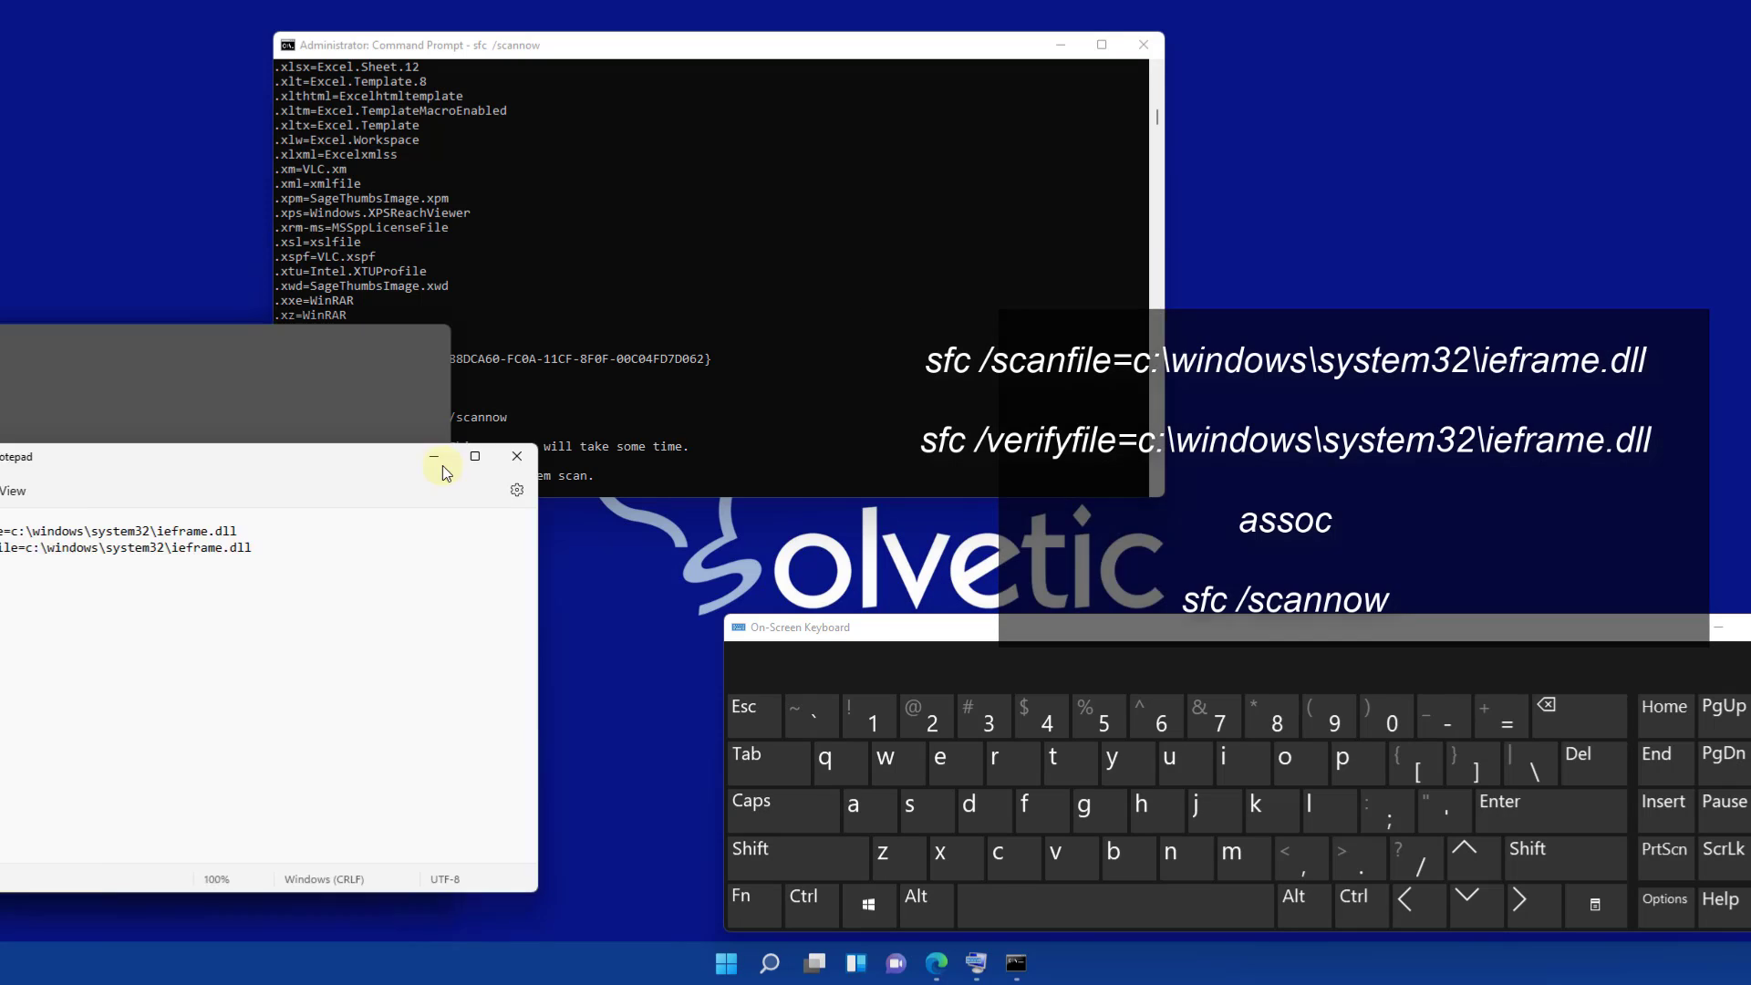
Bring the Notepad window fully into view and review its list of sfc and assoc commands
left_click_drag(441, 465, 376, 536)
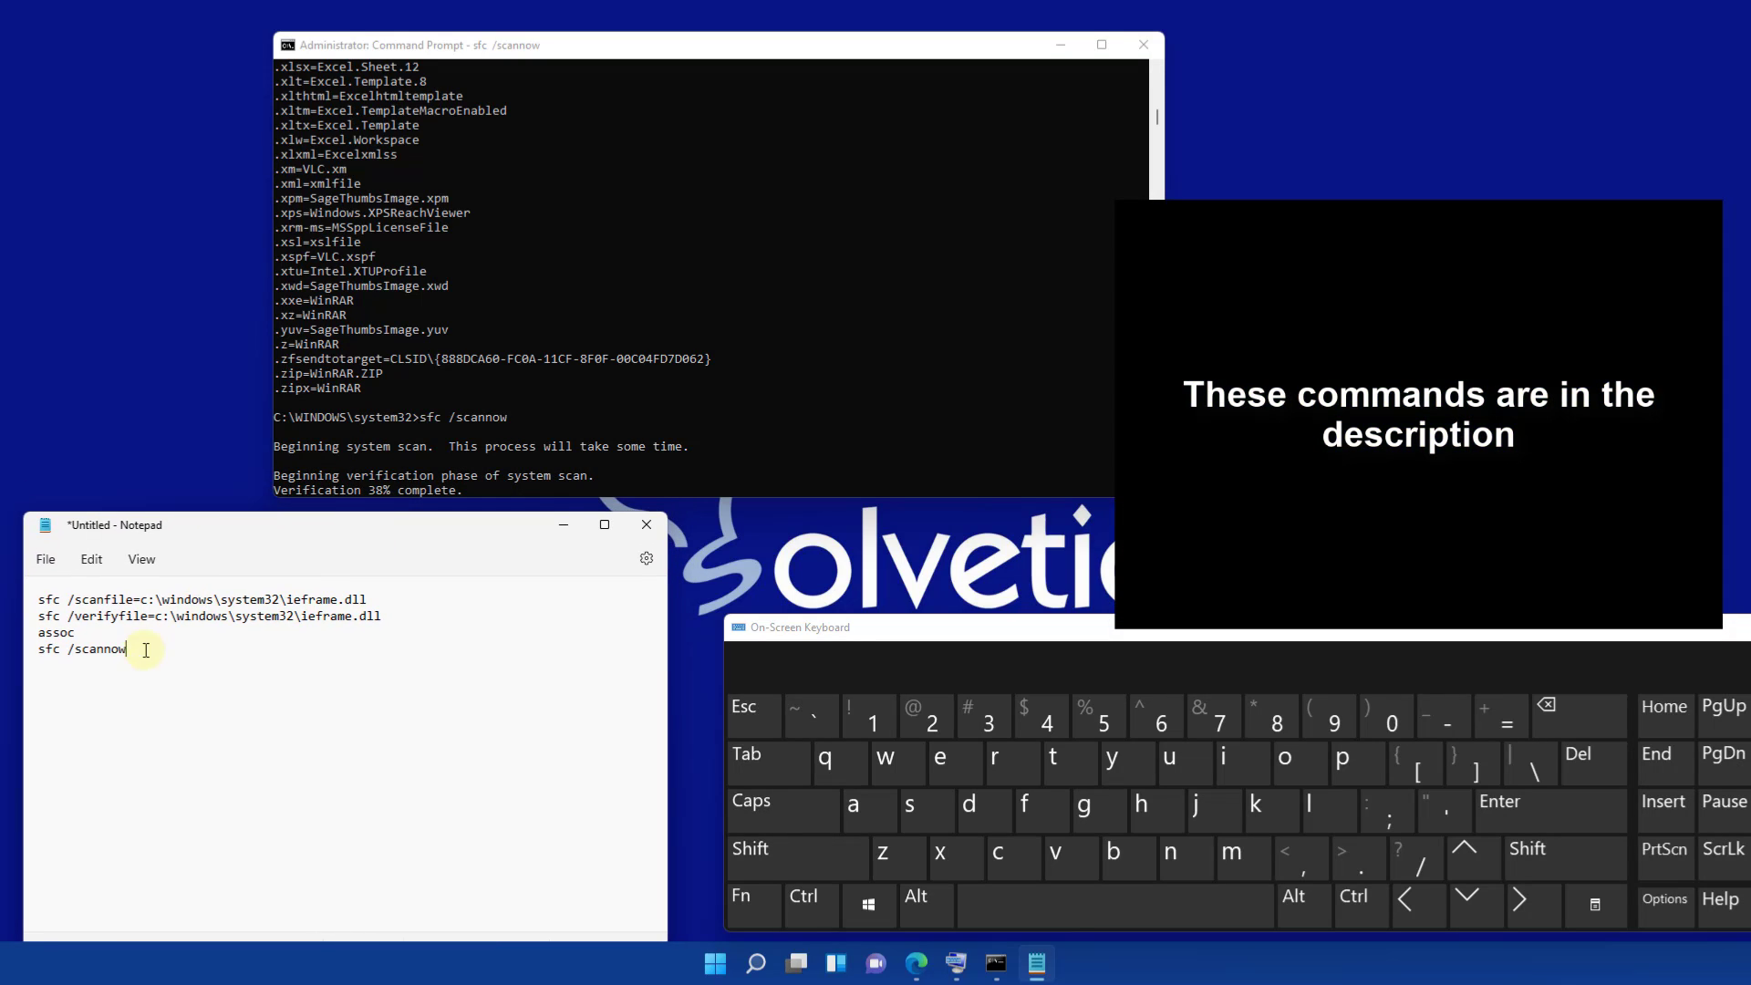
left_click_drag(215, 656, 13, 597)
left_click(183, 626)
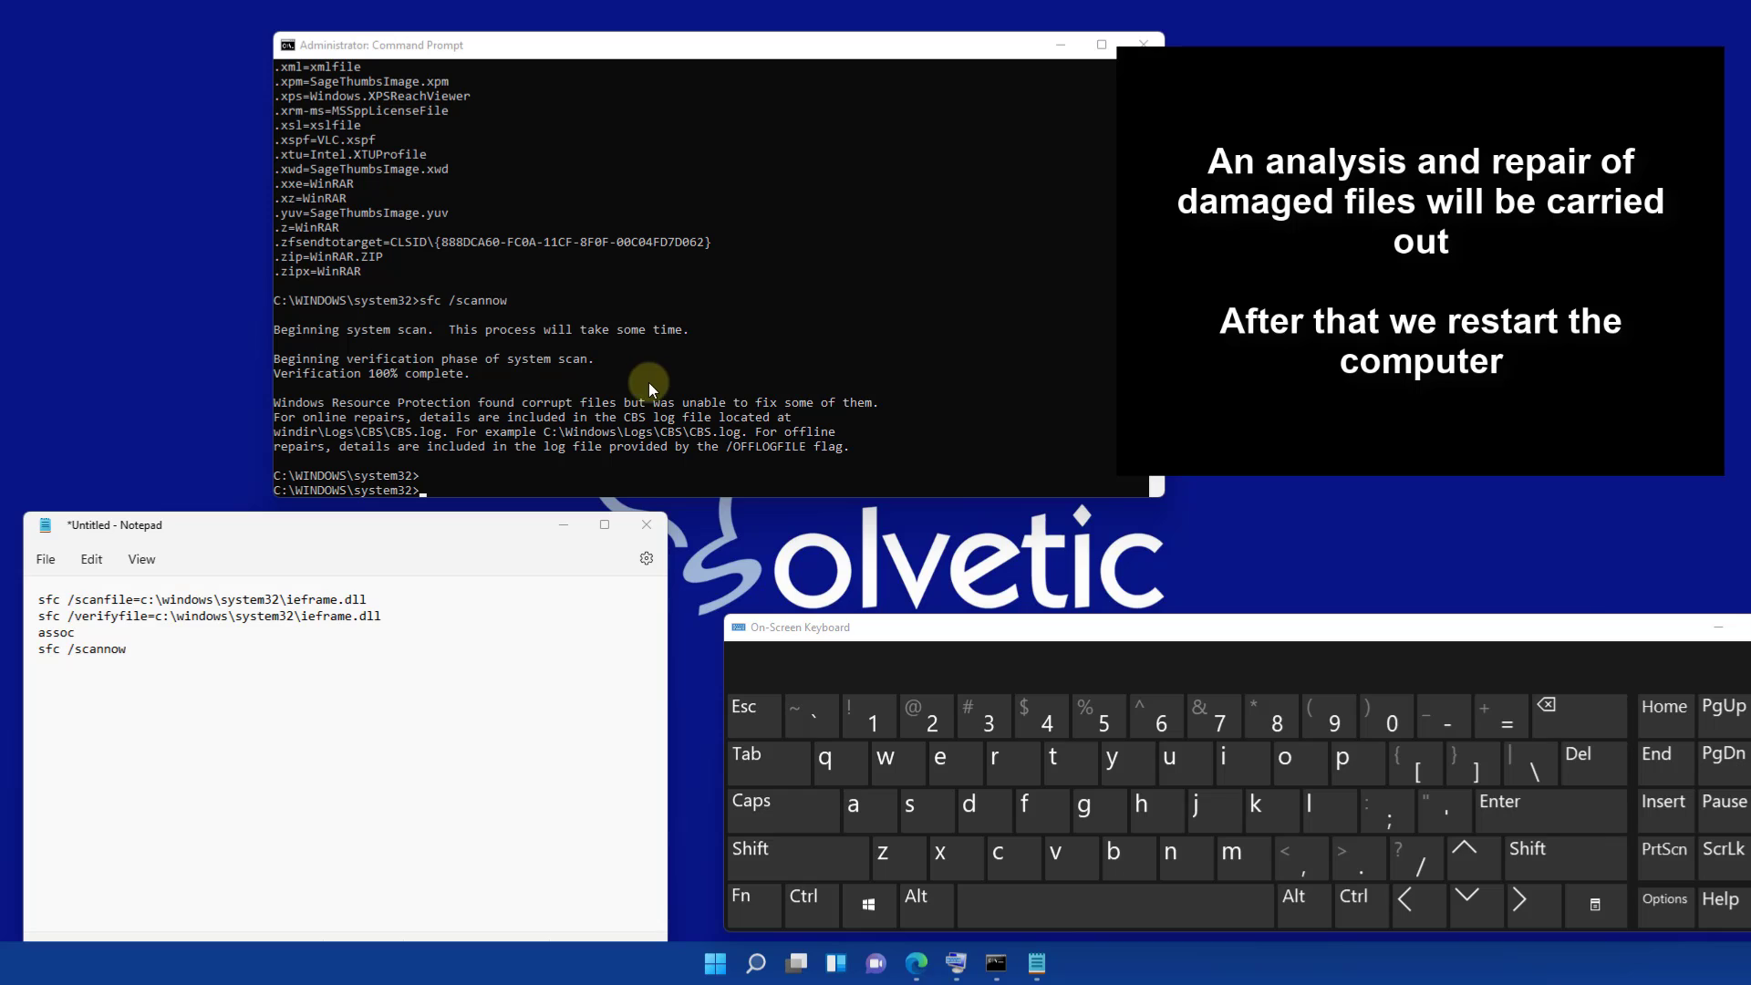
Close the Command Prompt and minimize the Notepad window
left_click(1143, 44)
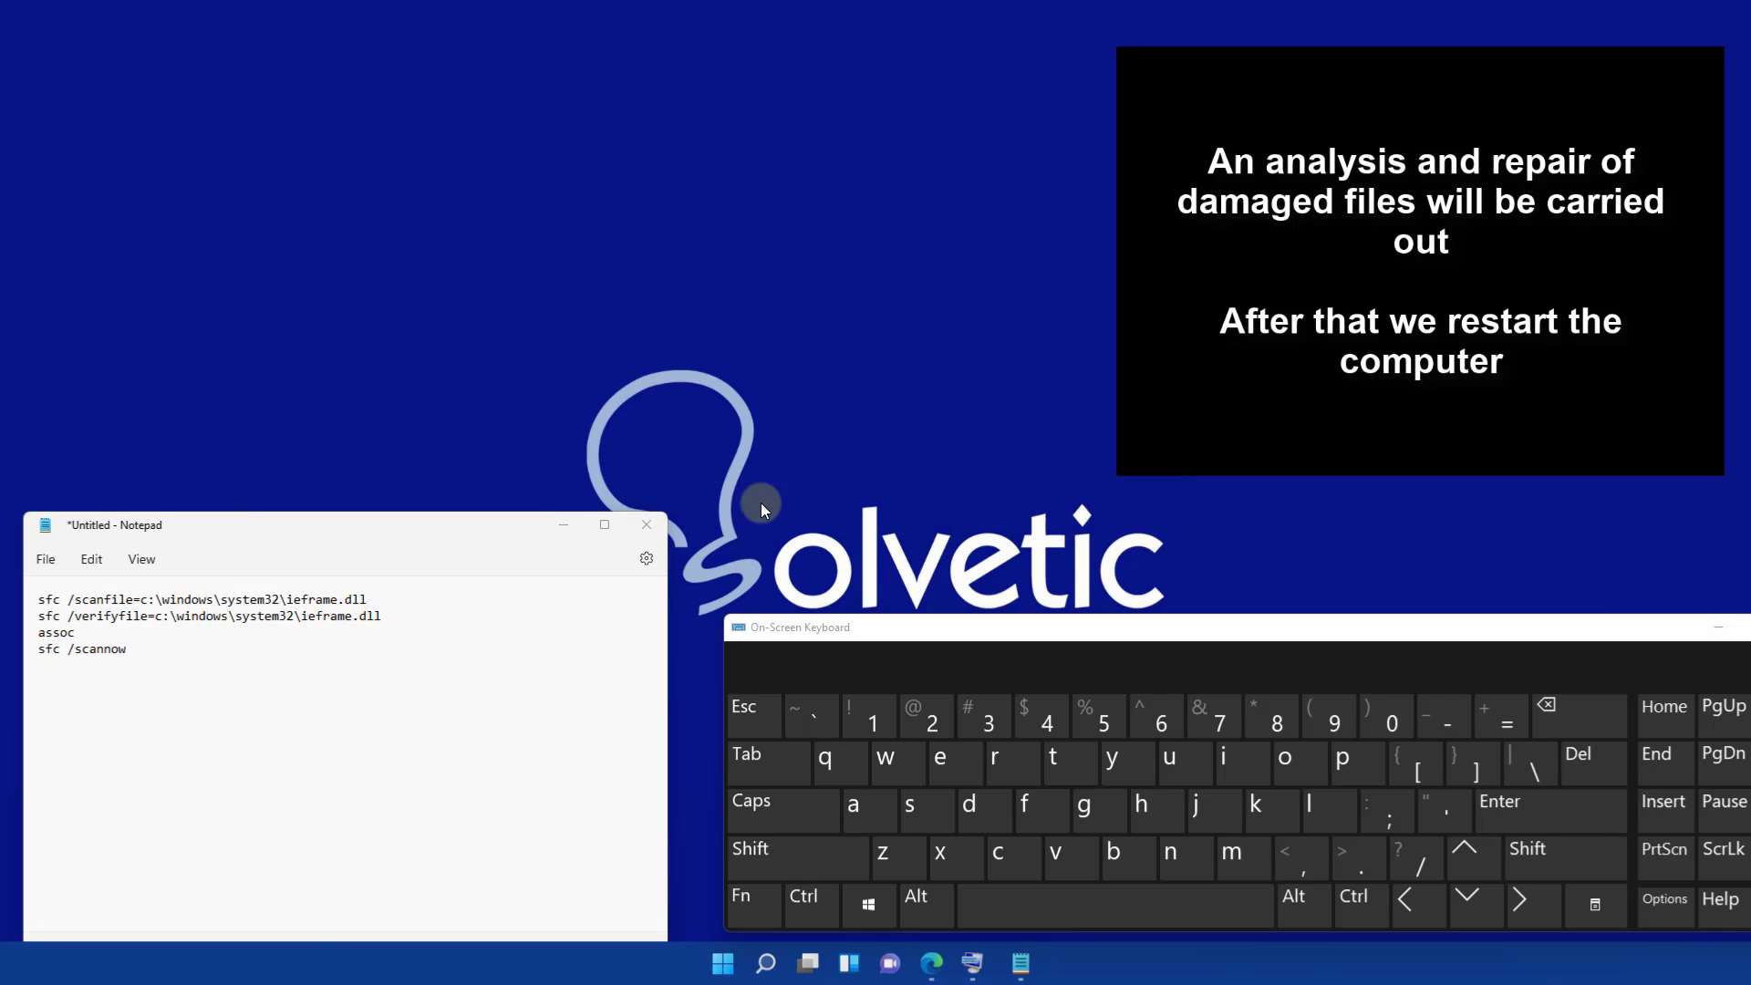
left_click(558, 525)
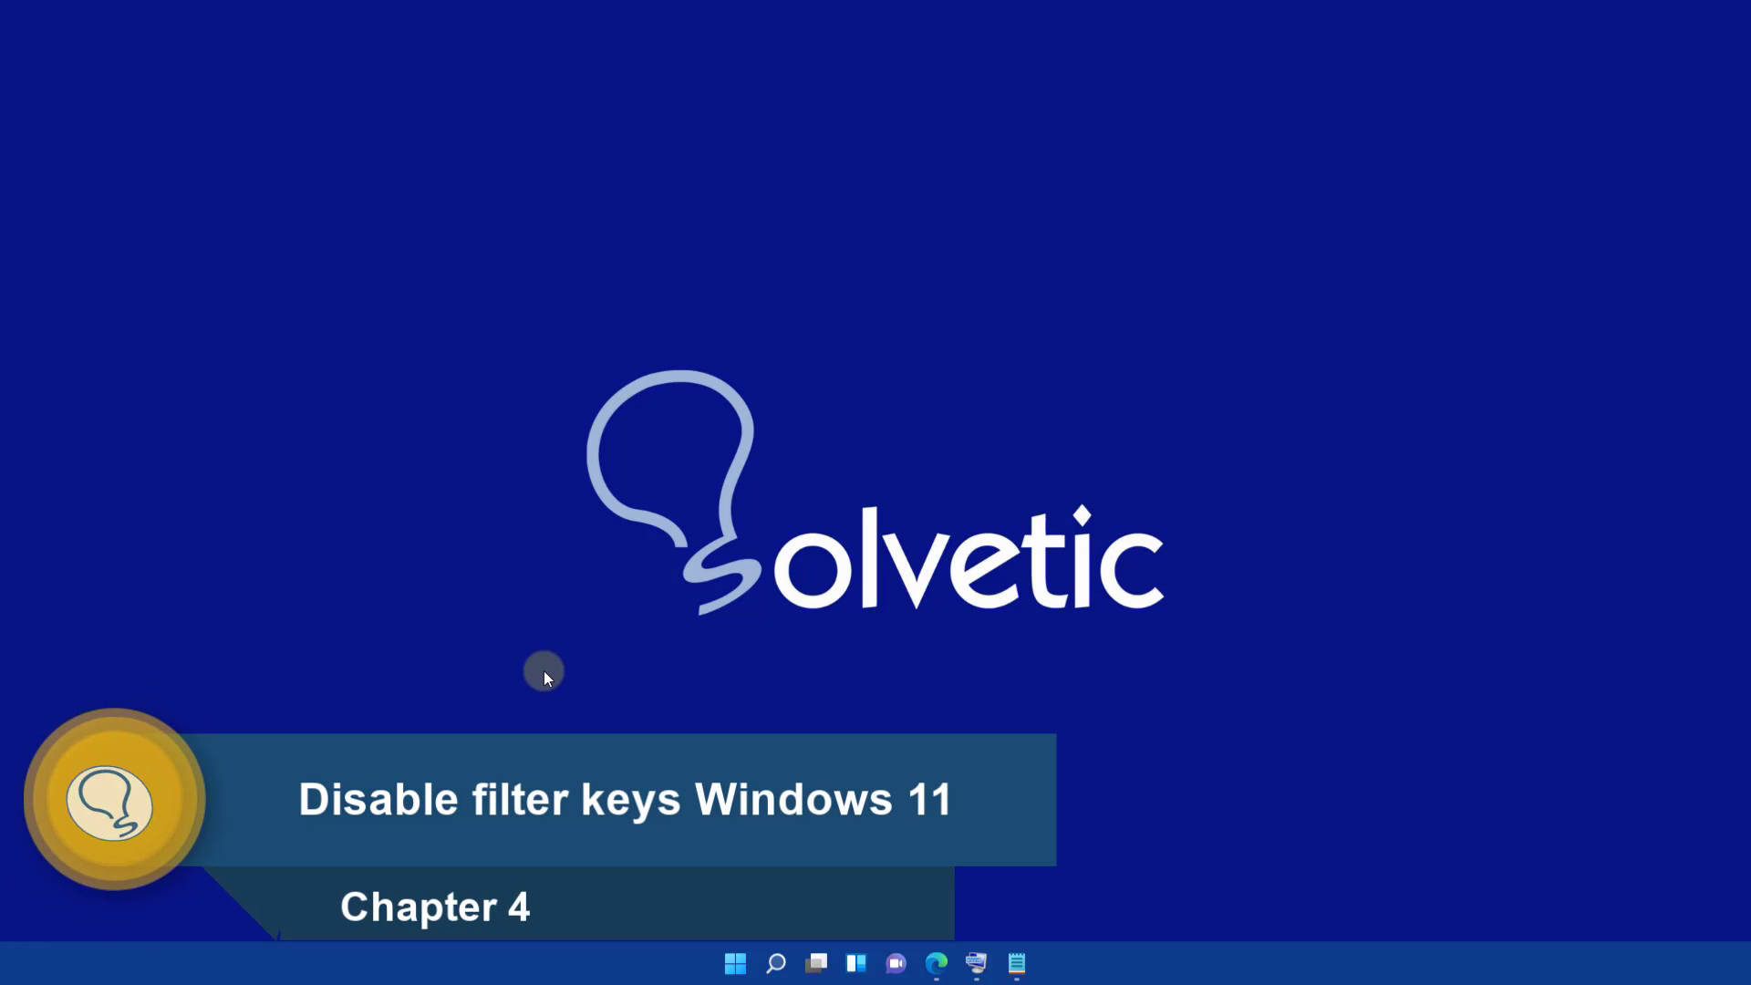
Turn off Filter keys in the Accessibility keyboard settings of Windows, and close Settings
left_click(733, 972)
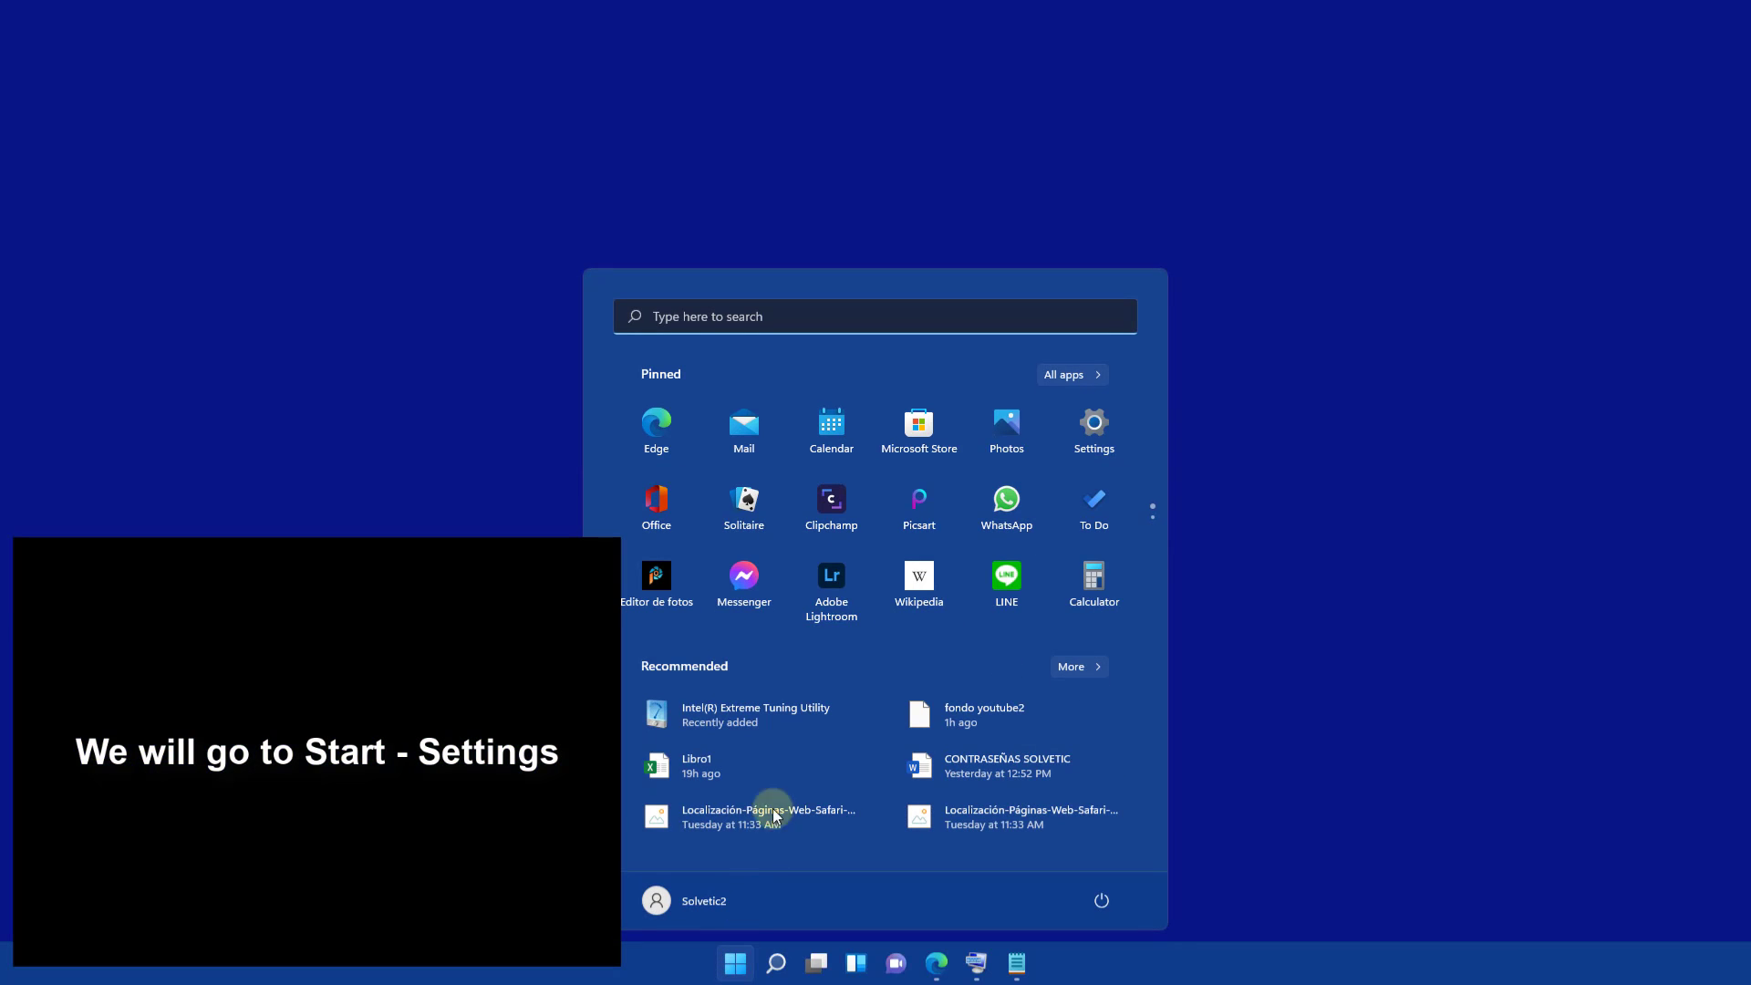
left_click(1097, 428)
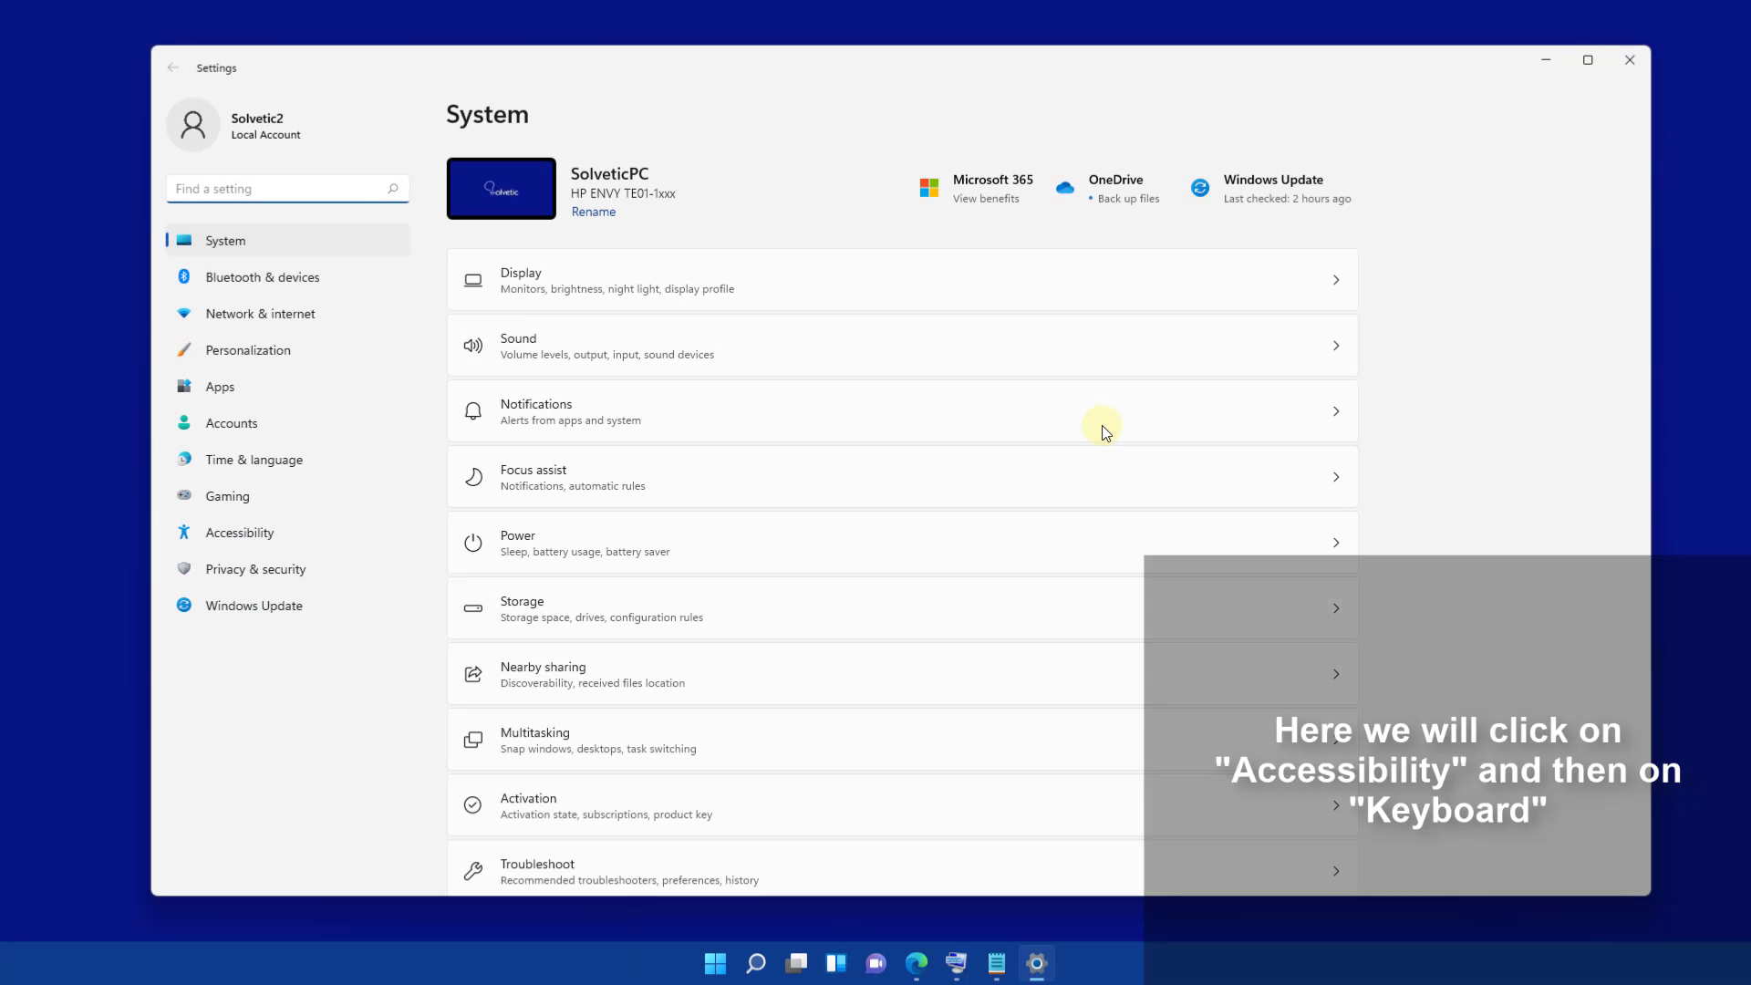
left_click(314, 531)
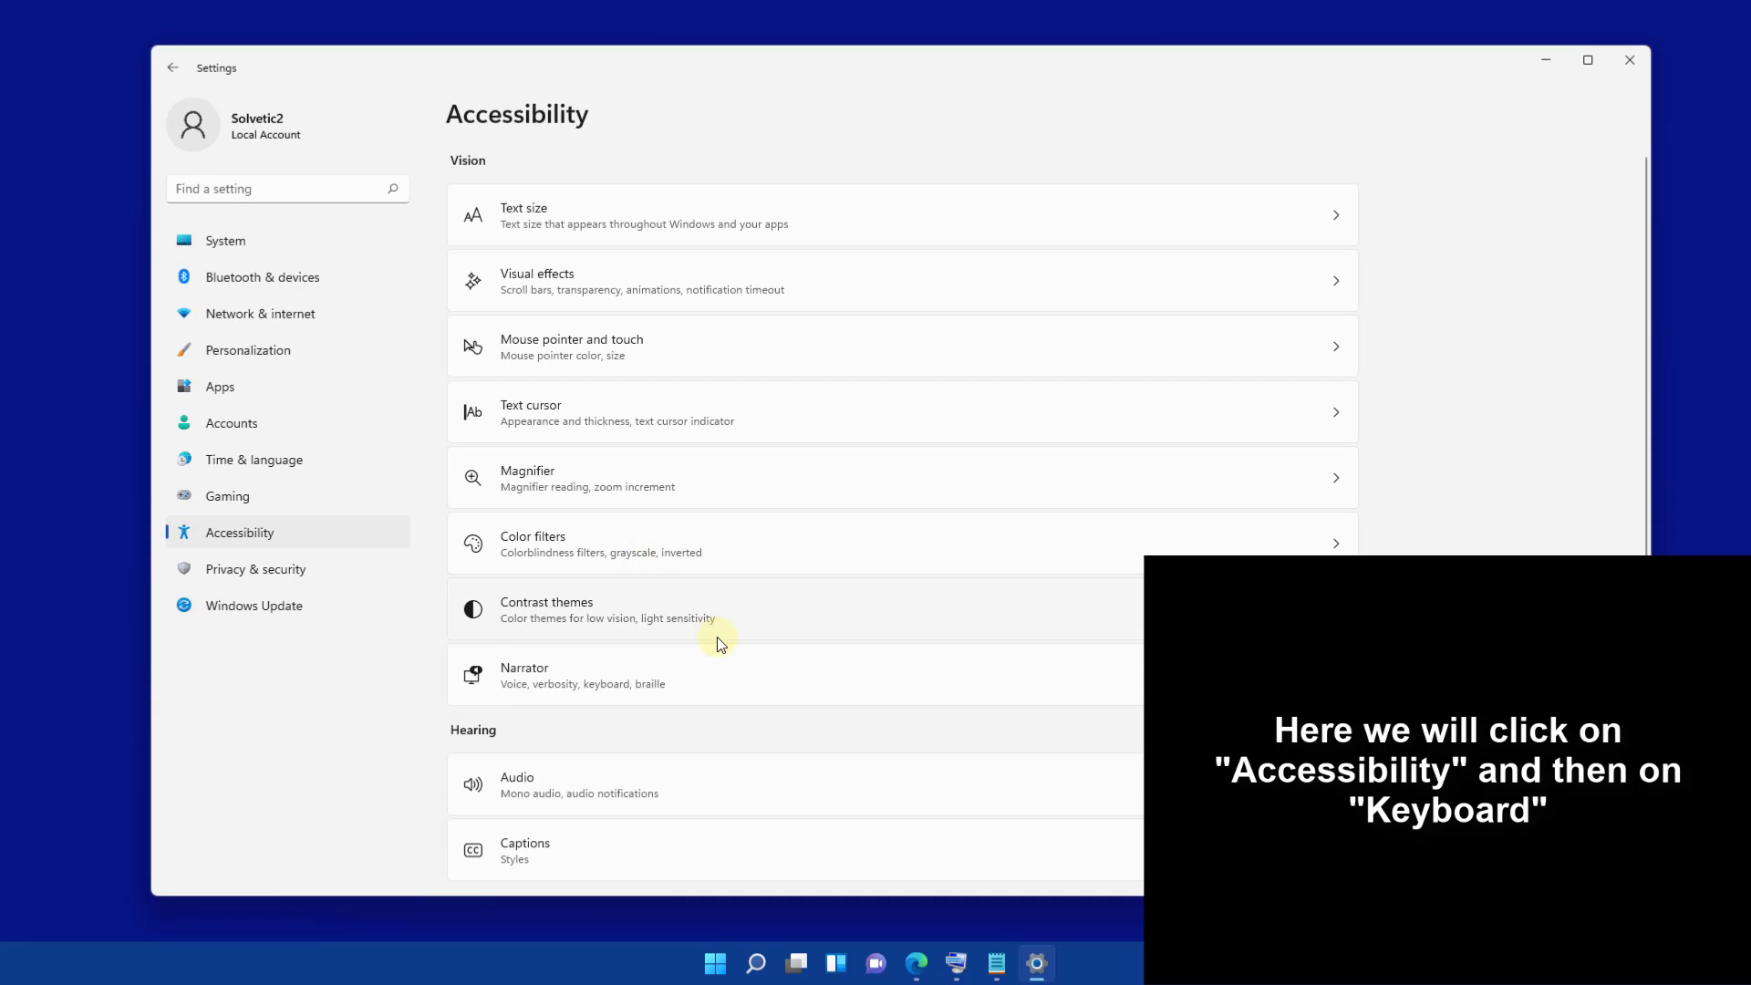
scroll(718, 637, "down", 3)
scroll(721, 643, "down", 2)
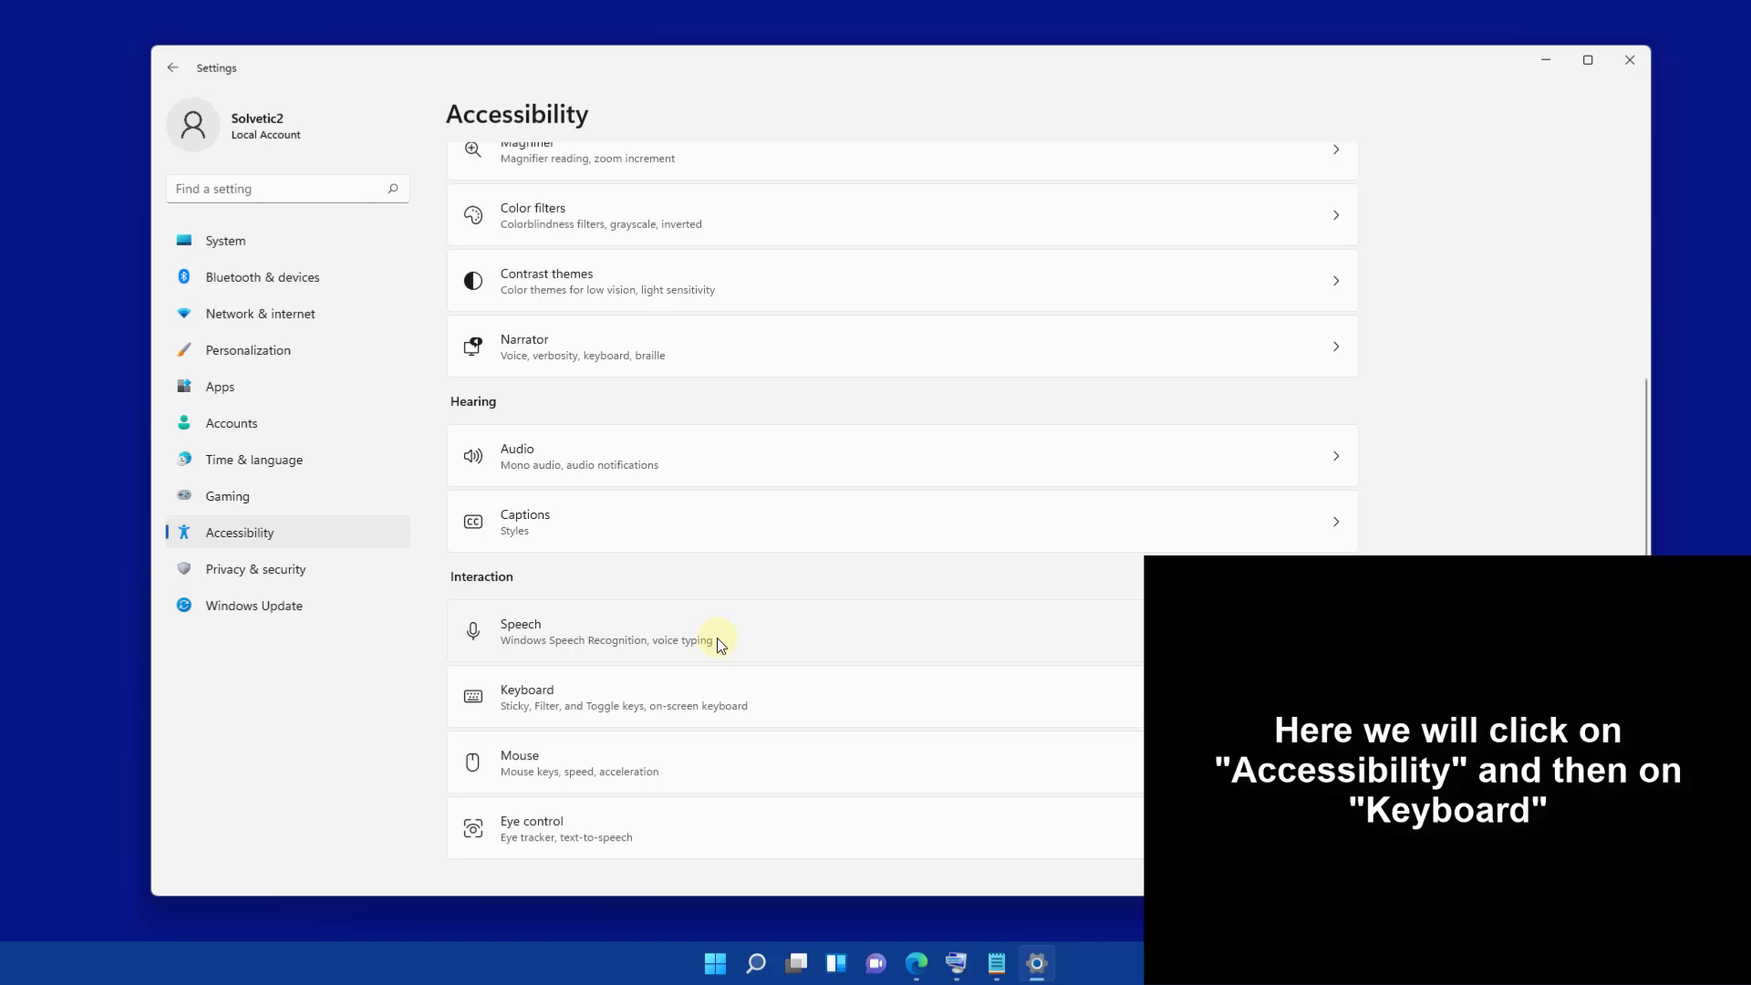
left_click(578, 702)
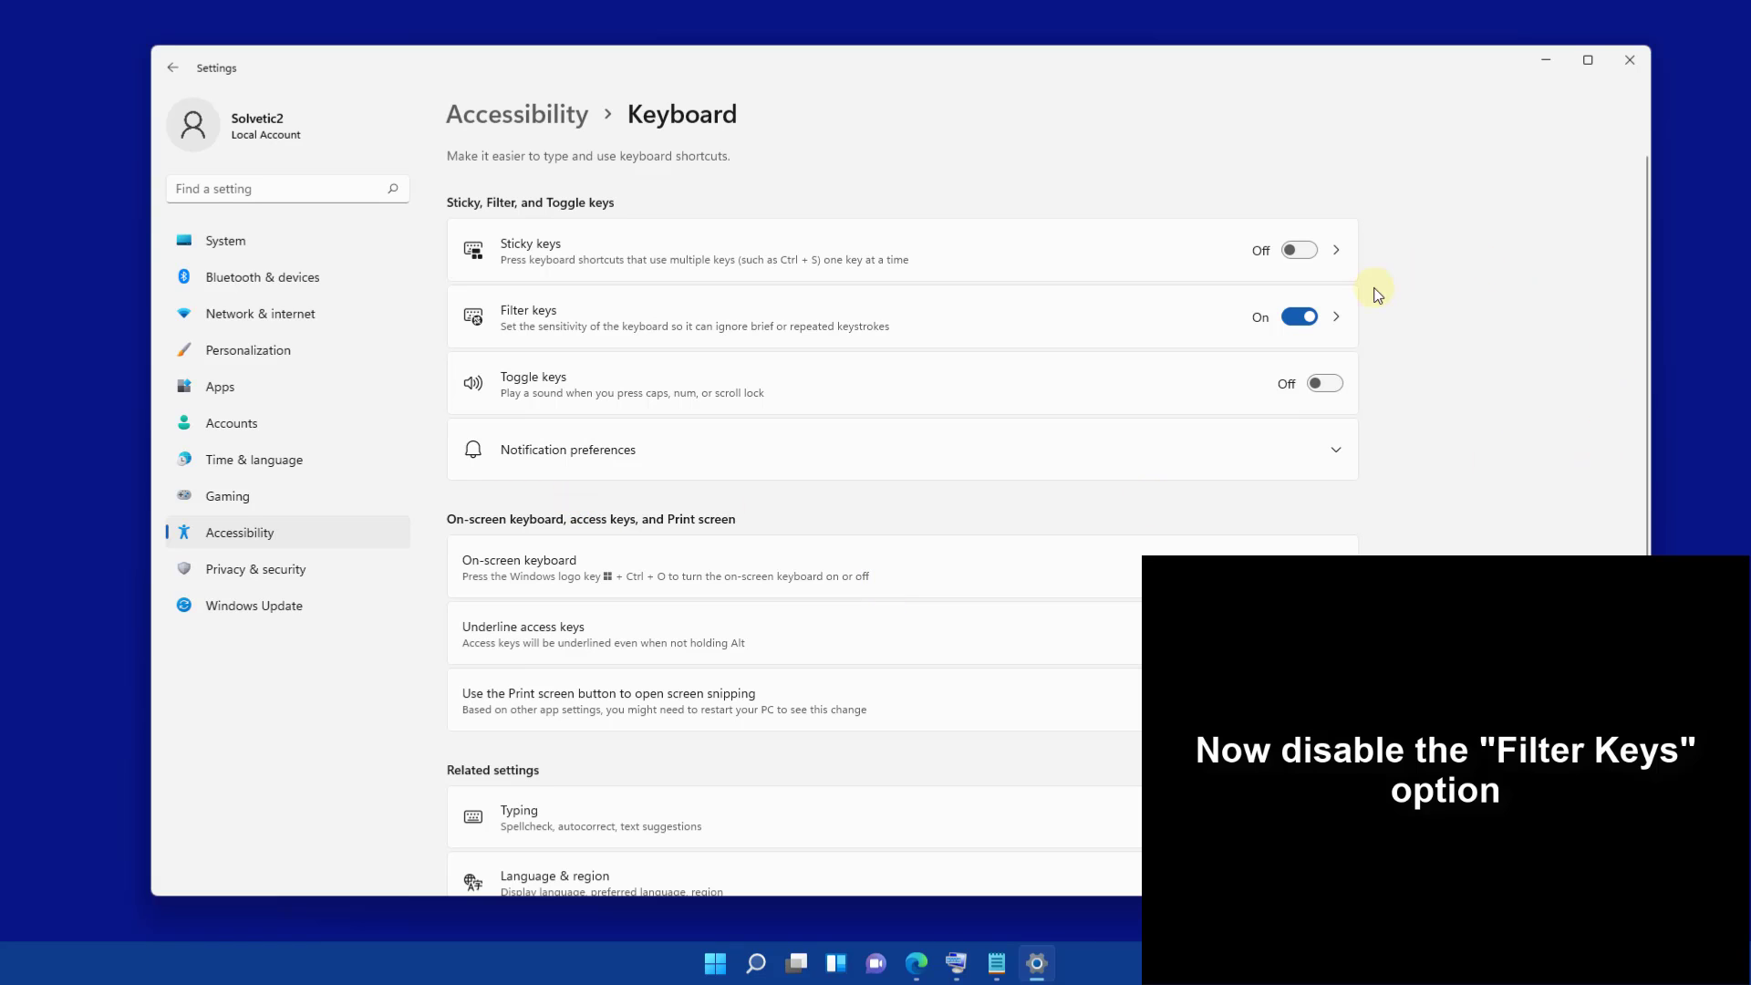
left_click(1302, 318)
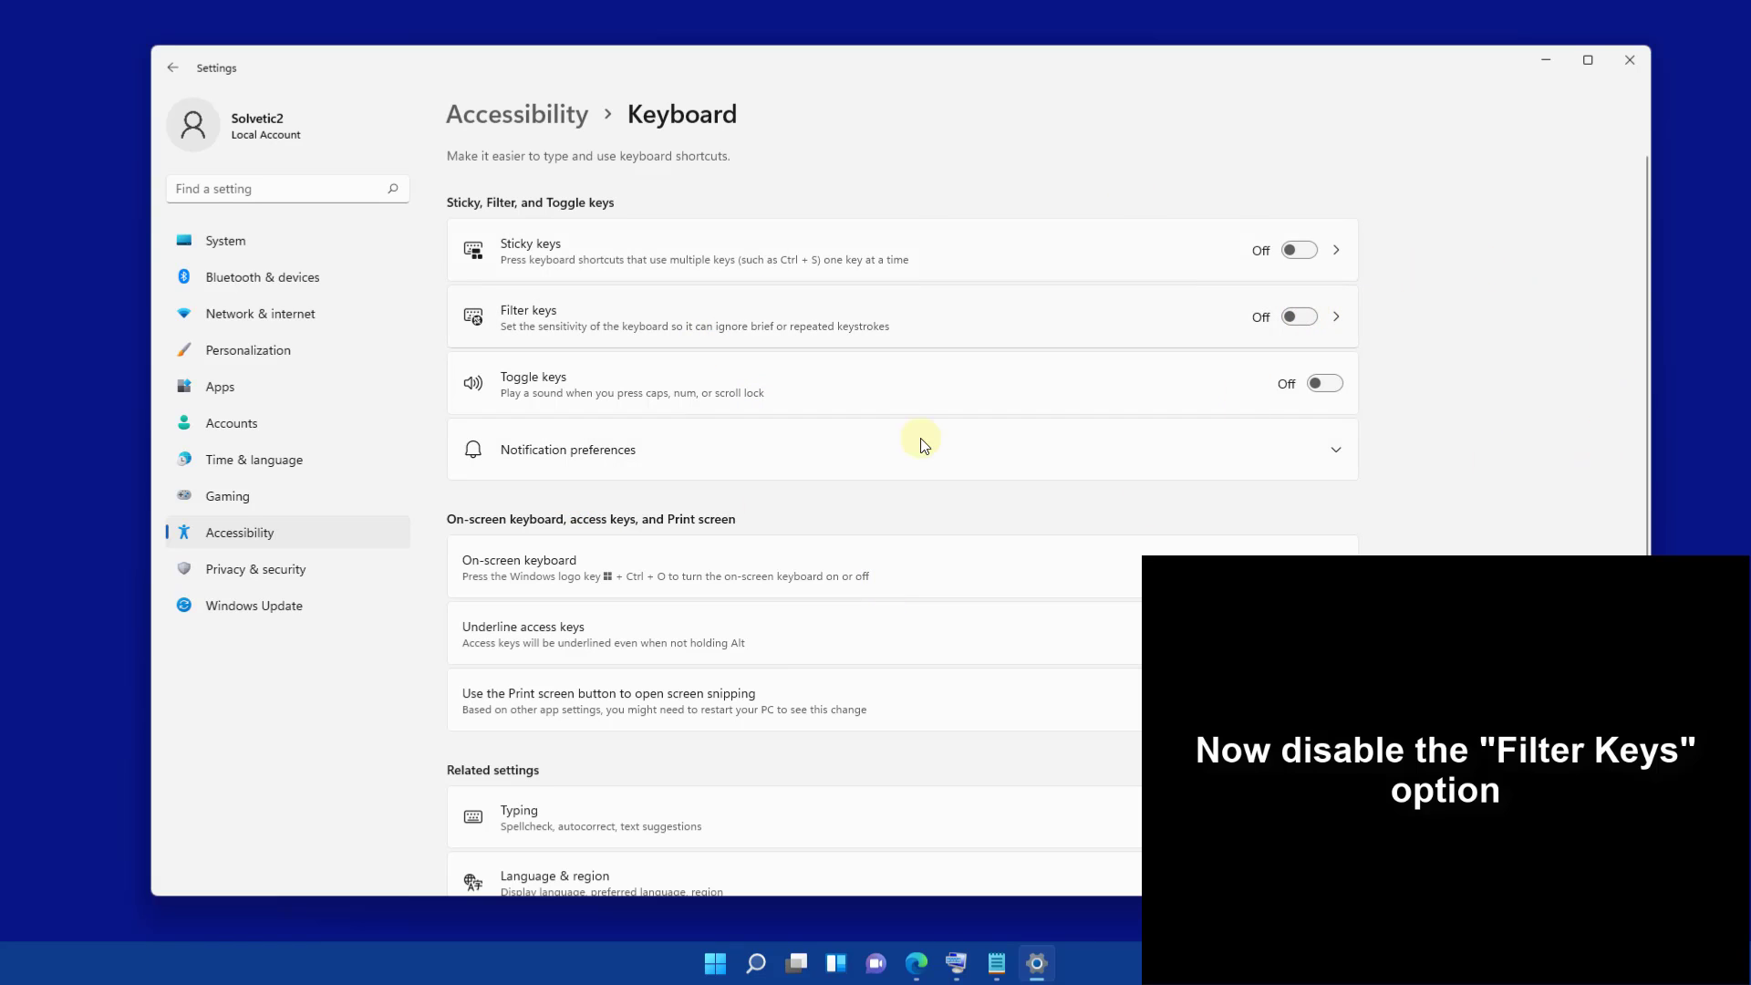
left_click(1630, 60)
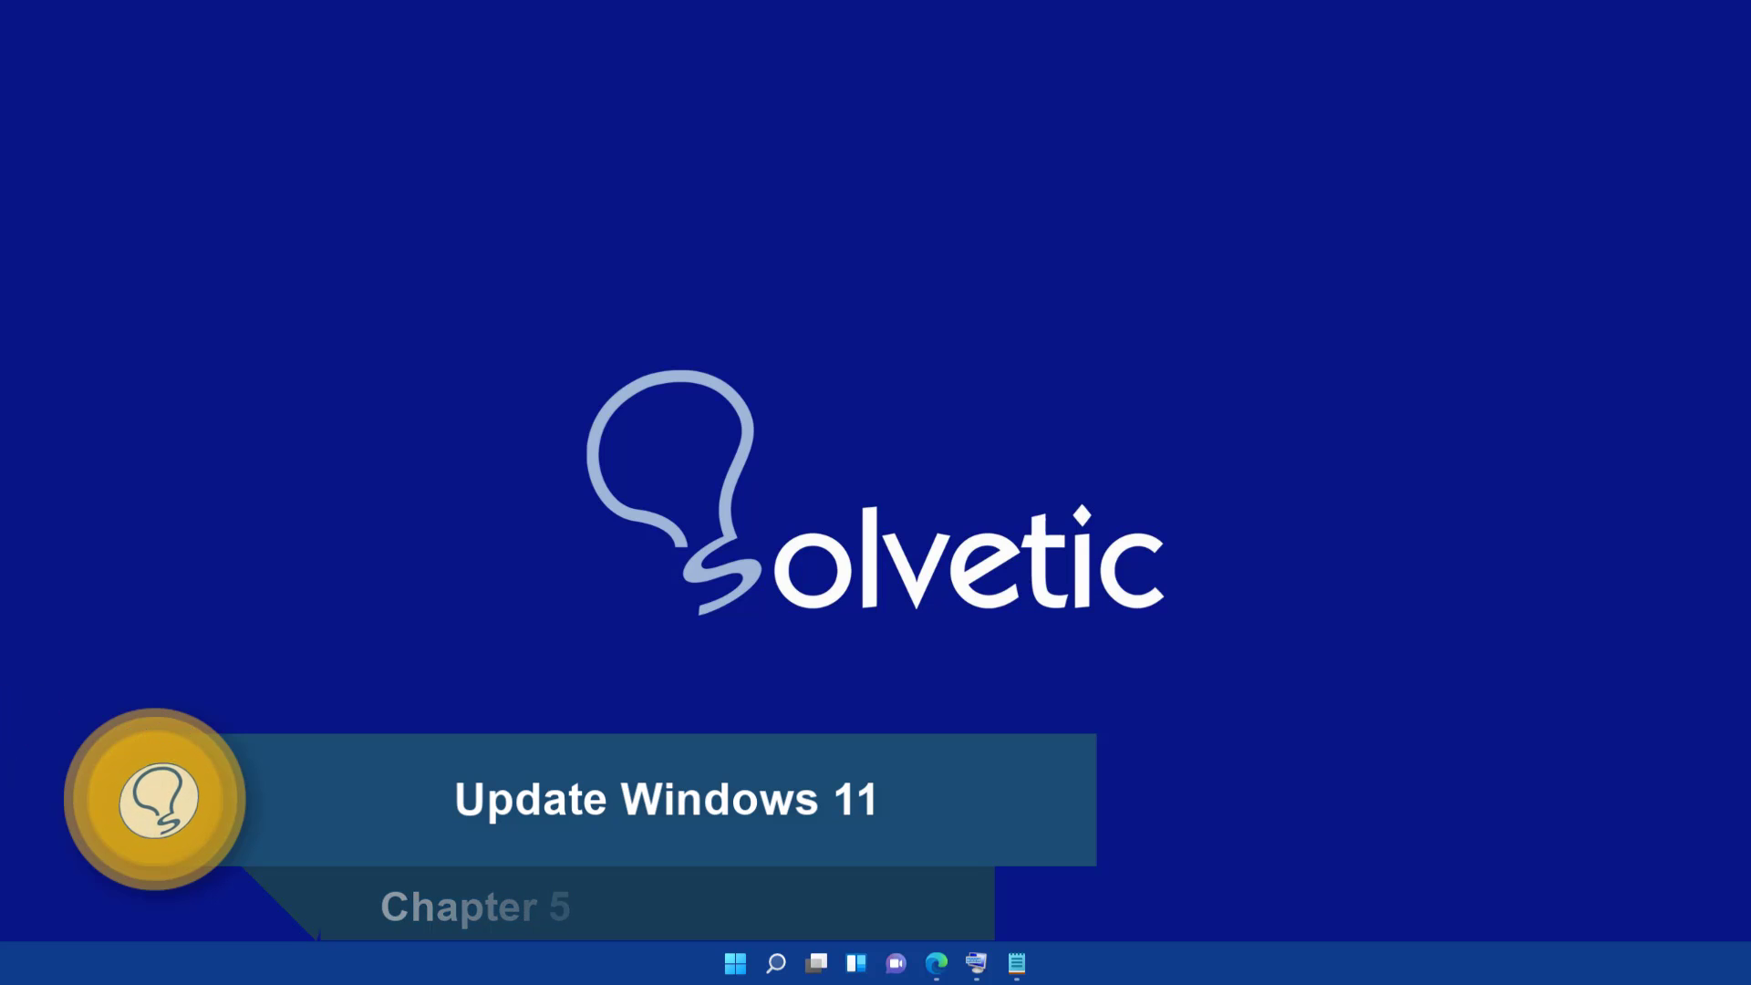
Open Windows Update in the system settings and check for updates
left_click(734, 970)
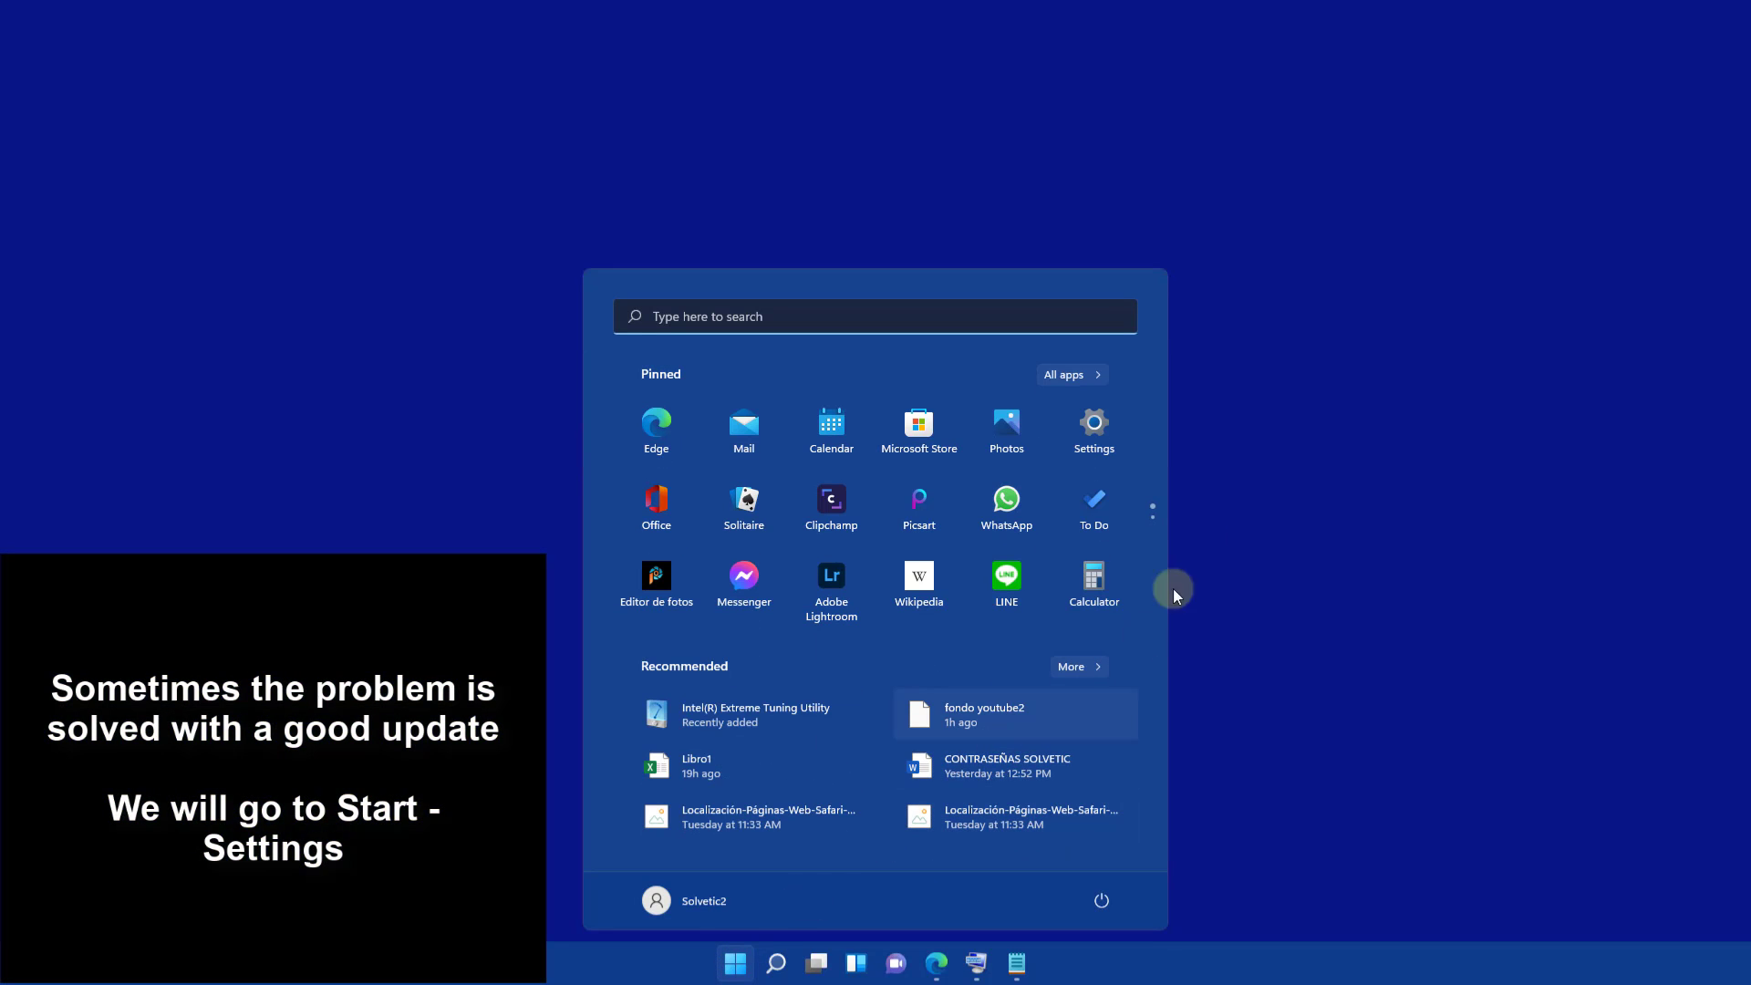
left_click(1088, 447)
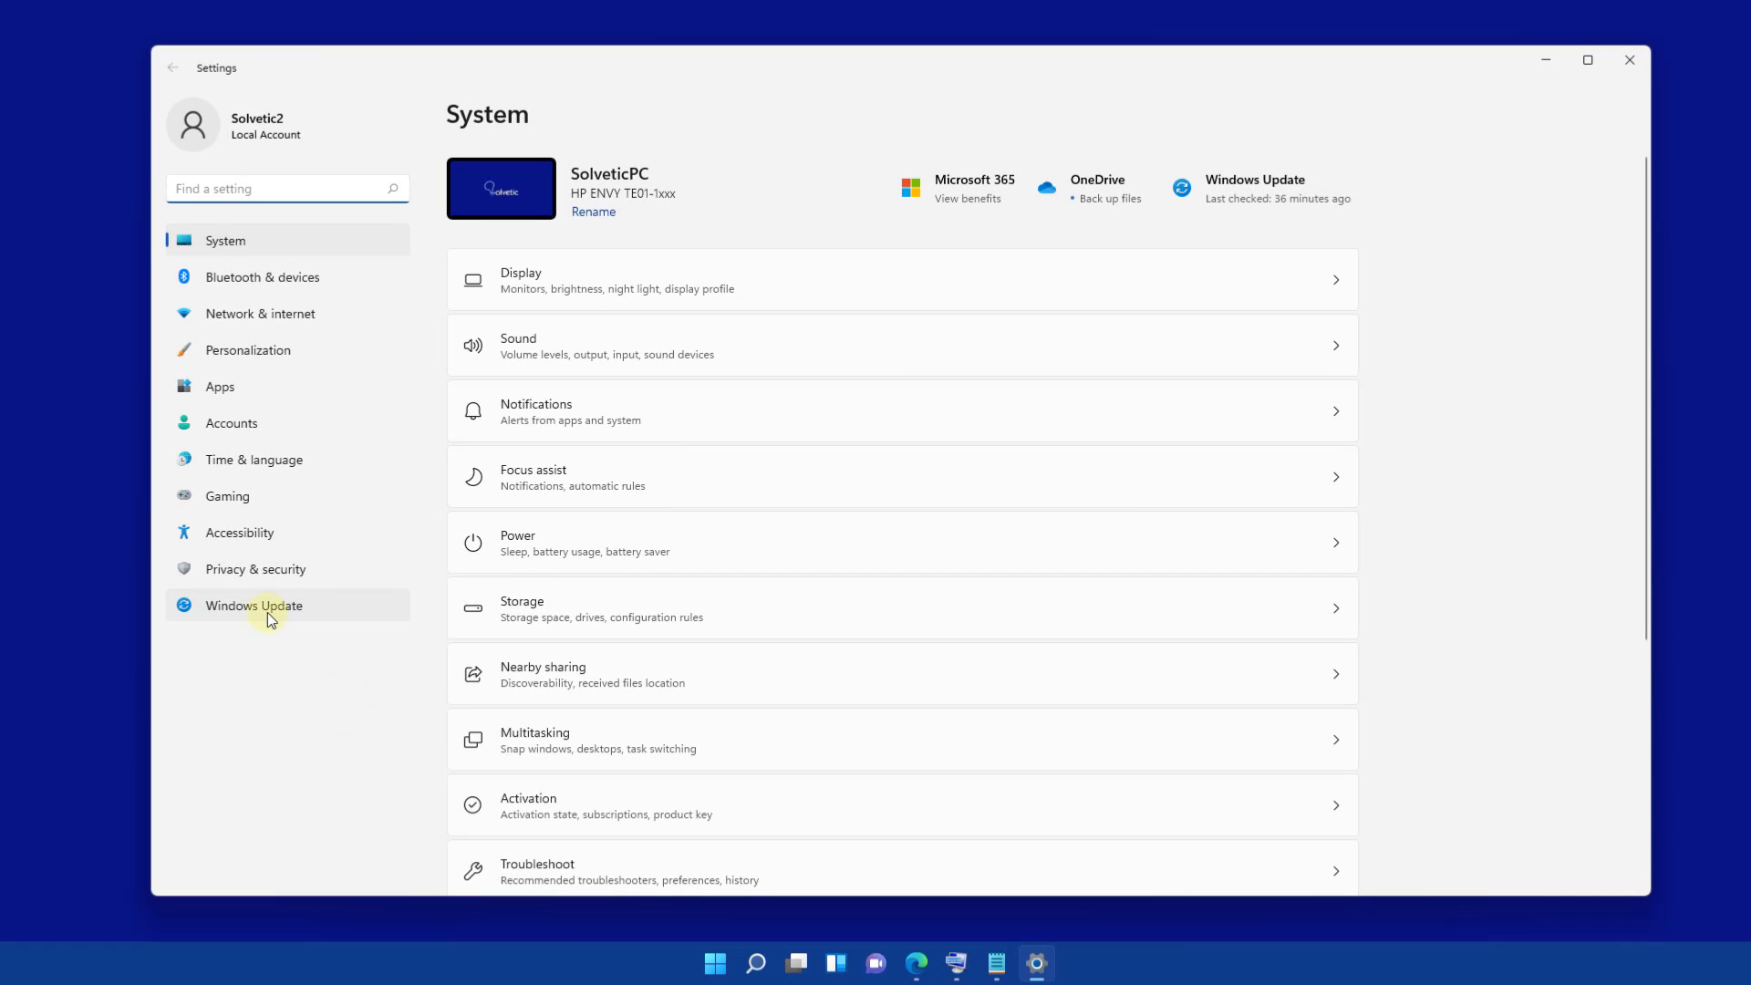
left_click(267, 613)
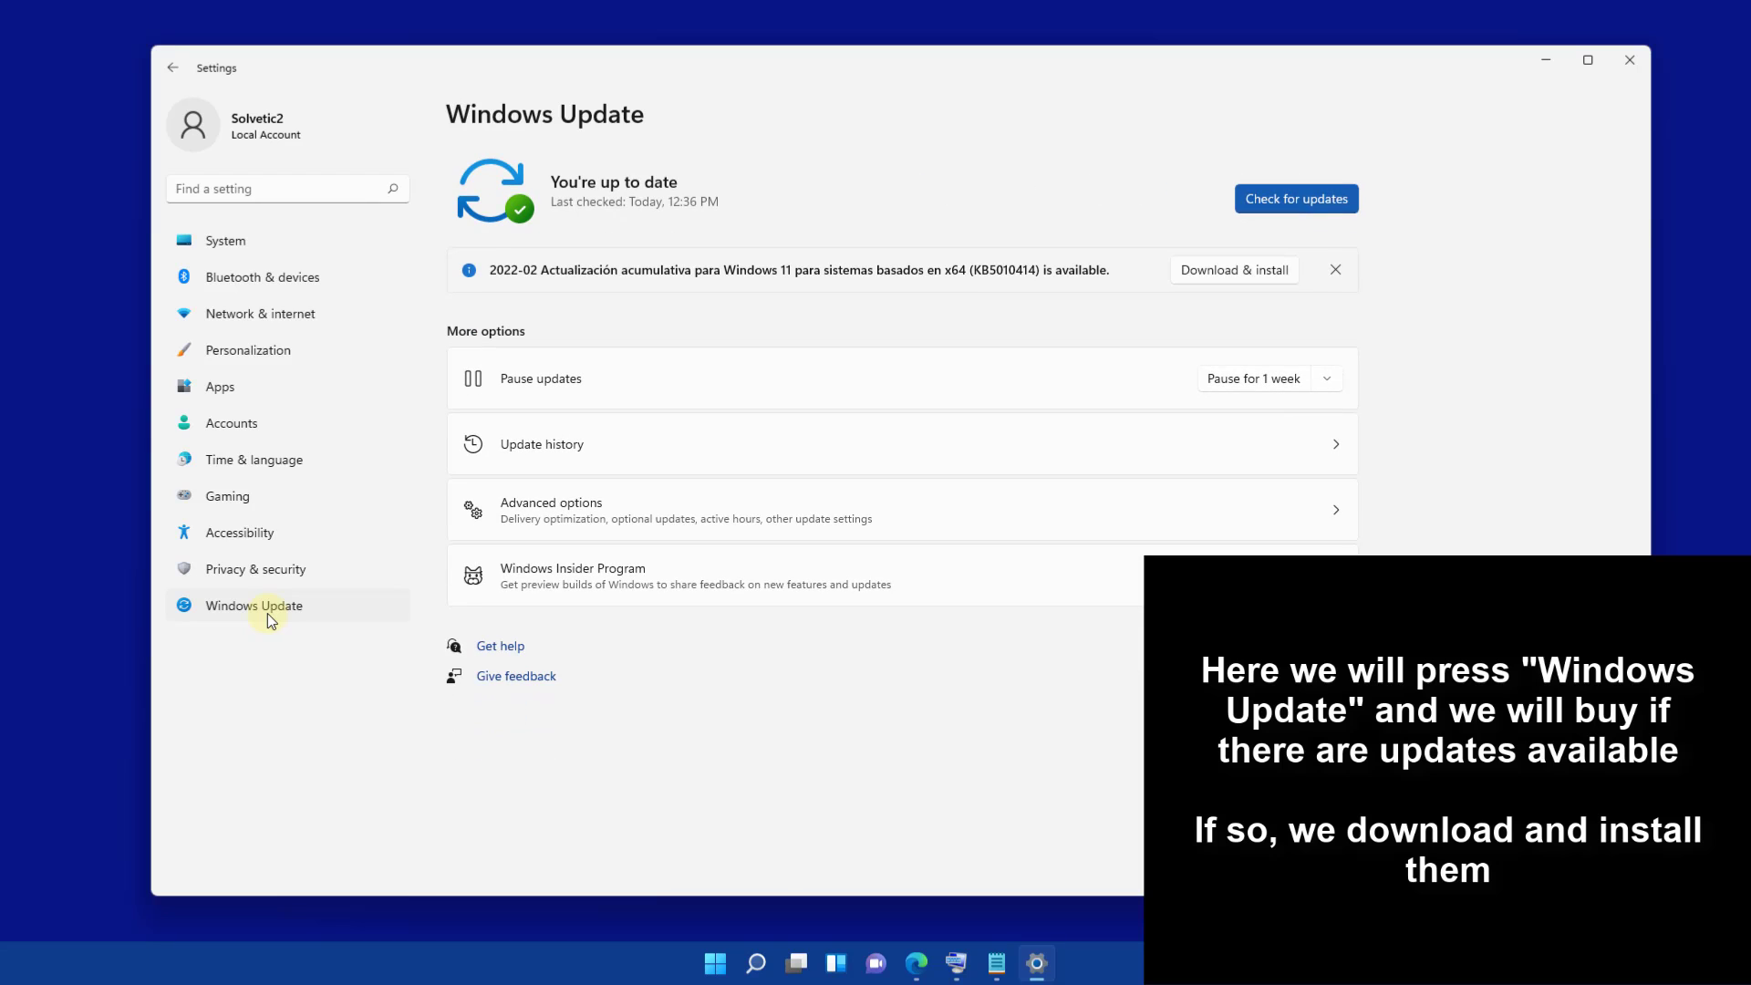
left_click(1291, 206)
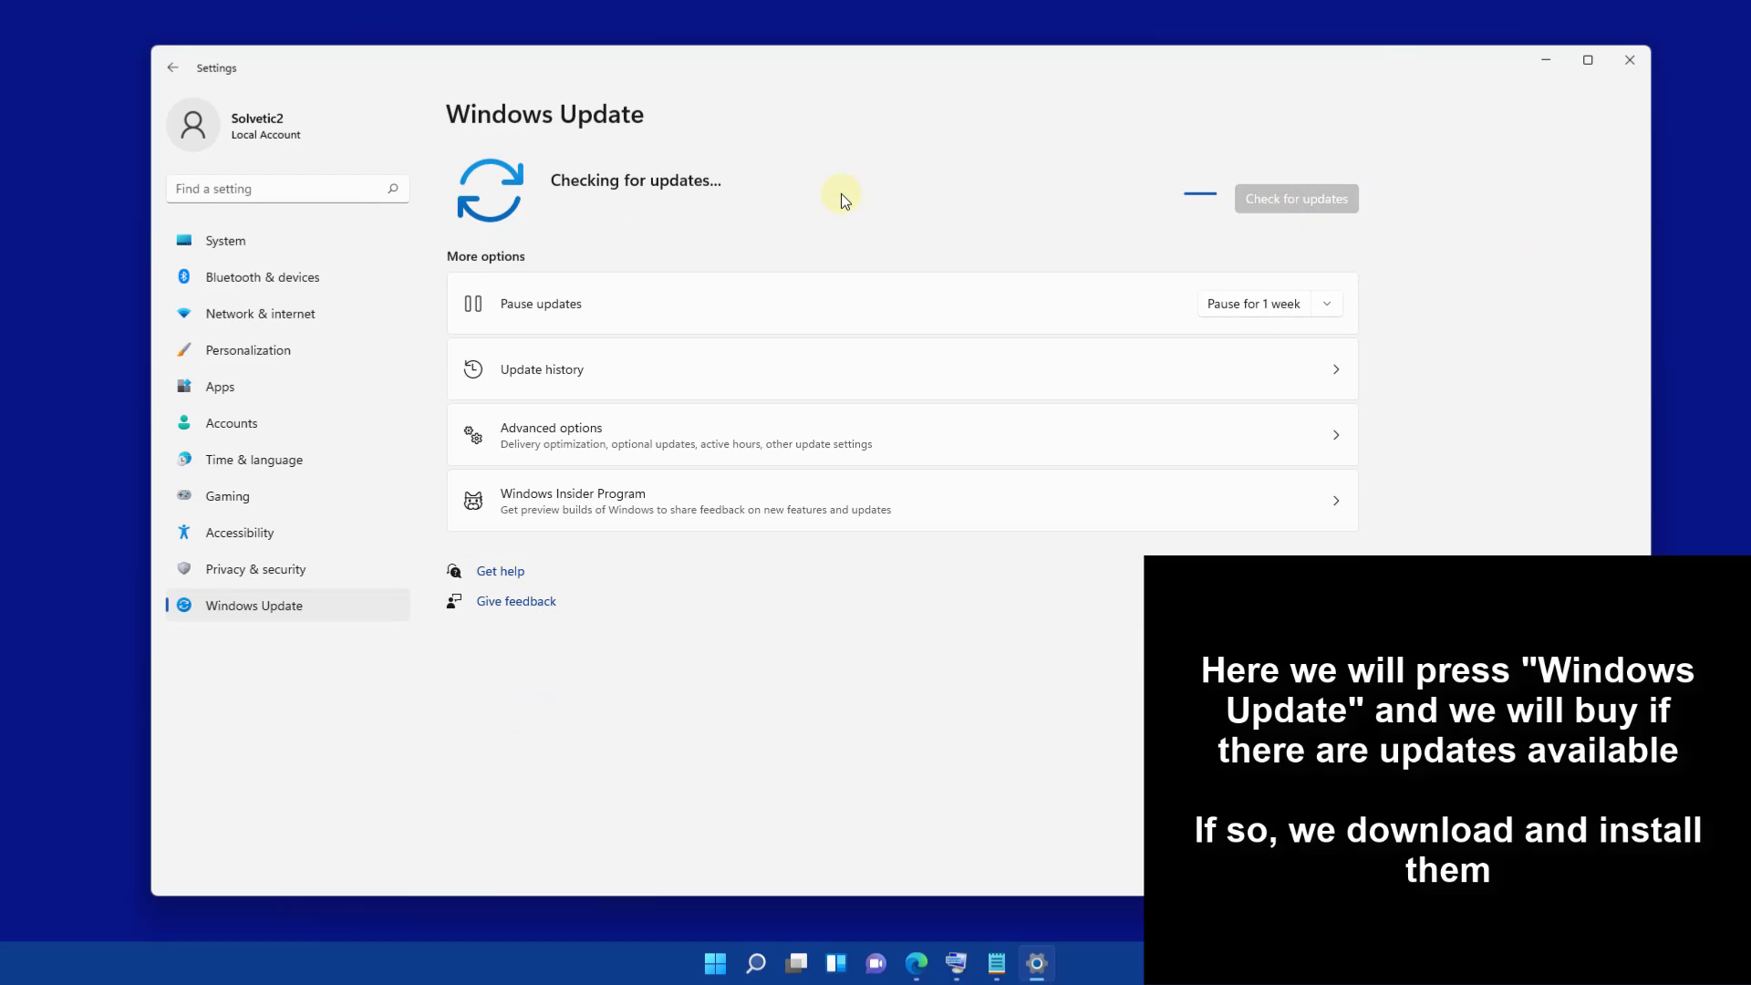